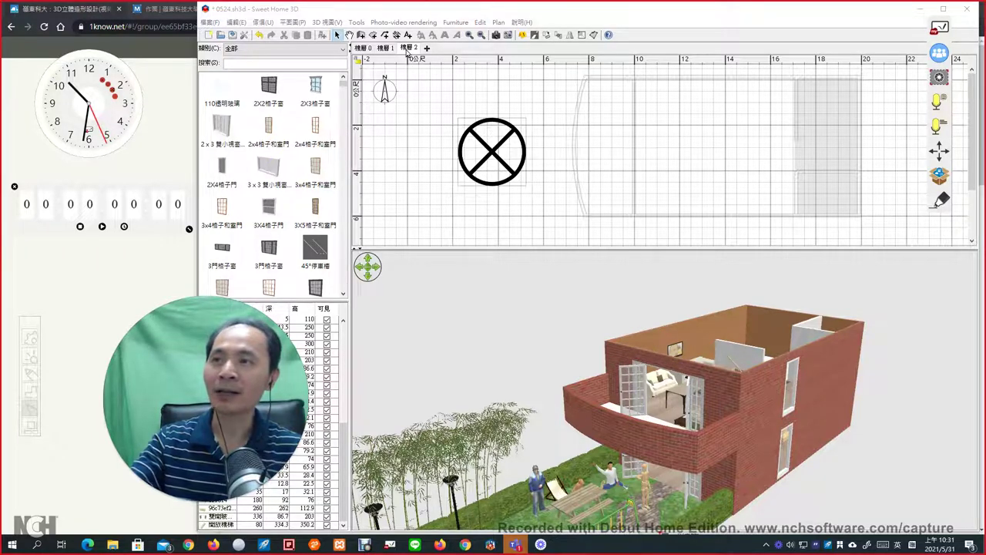
Rename the level 樓層 2 as 地下室 in its level settings
{"action": "double_click", "coordinate": [406, 48]}
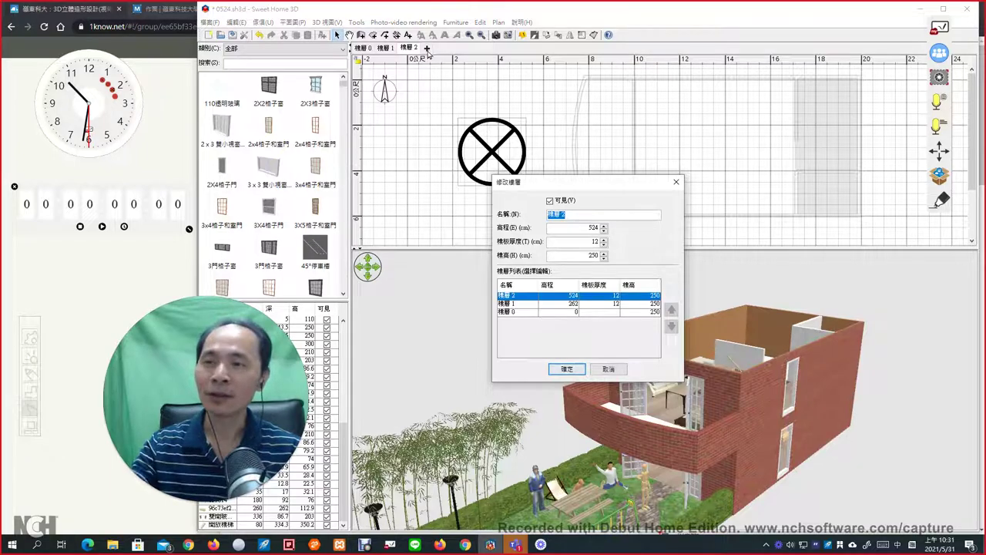
{"action": "left_click_drag", "start_coordinate": [582, 189], "coordinate": [627, 190]}
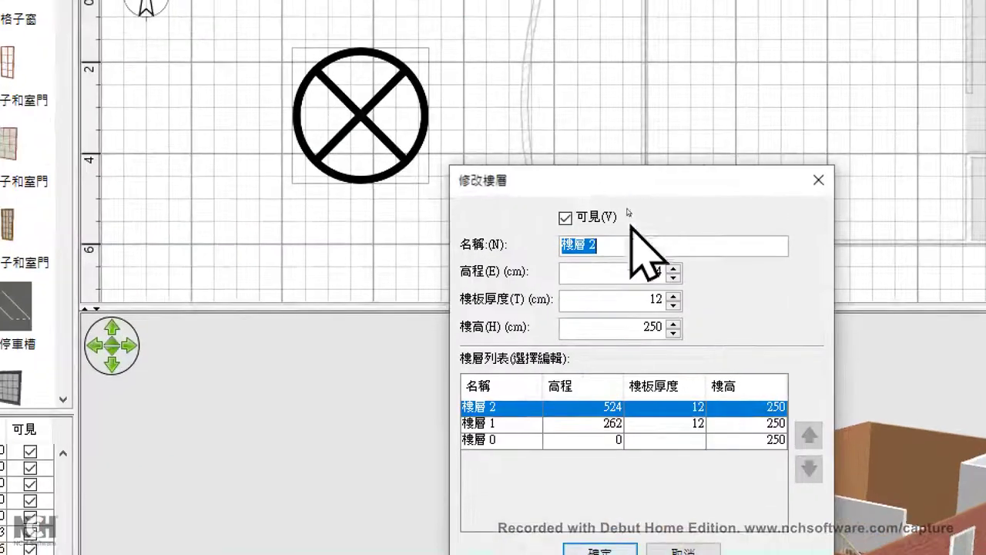
{"action": "left_click", "coordinate": [616, 218]}
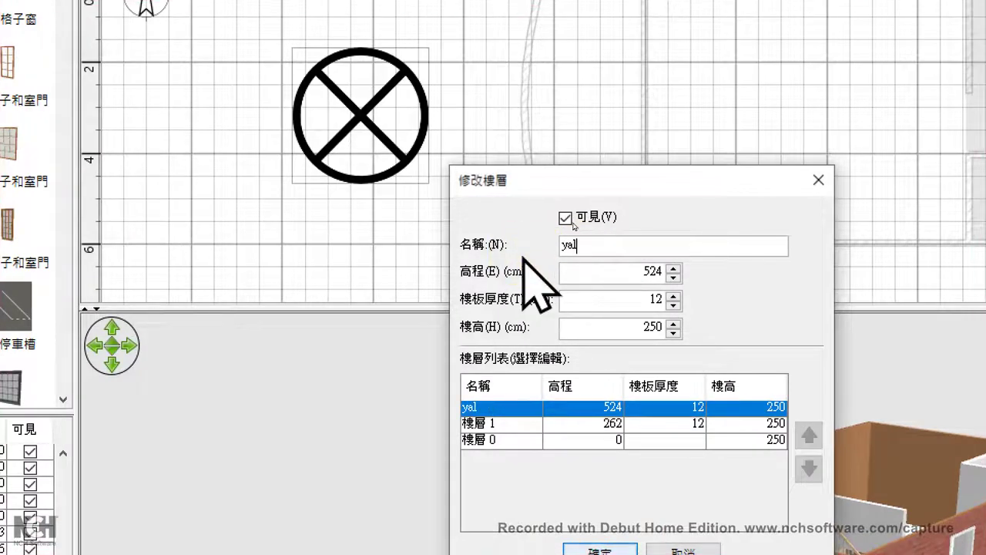
{"action": "type", "text": "地下室下NP"}
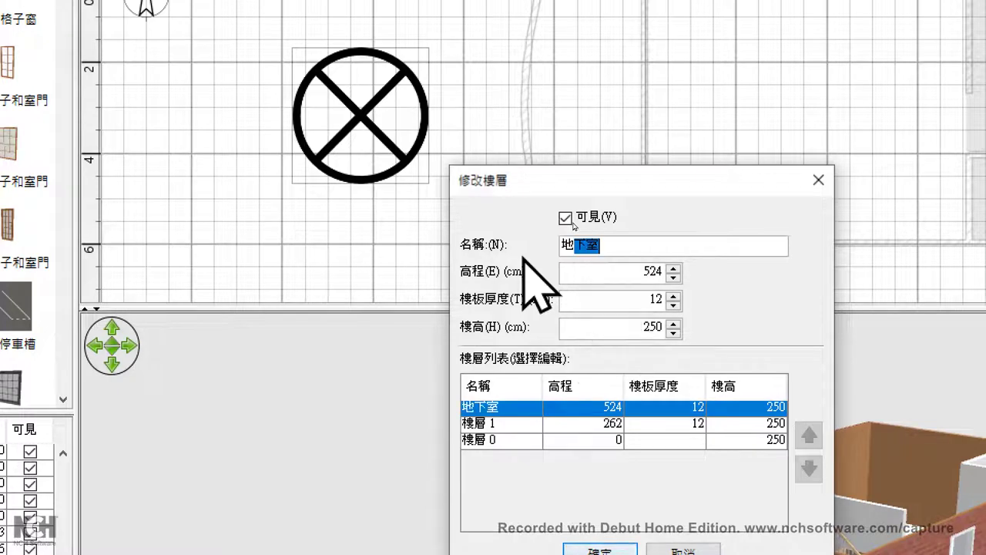
{"action": "key", "text": "BackSpace"}
{"action": "key", "text": "BackSpace"}
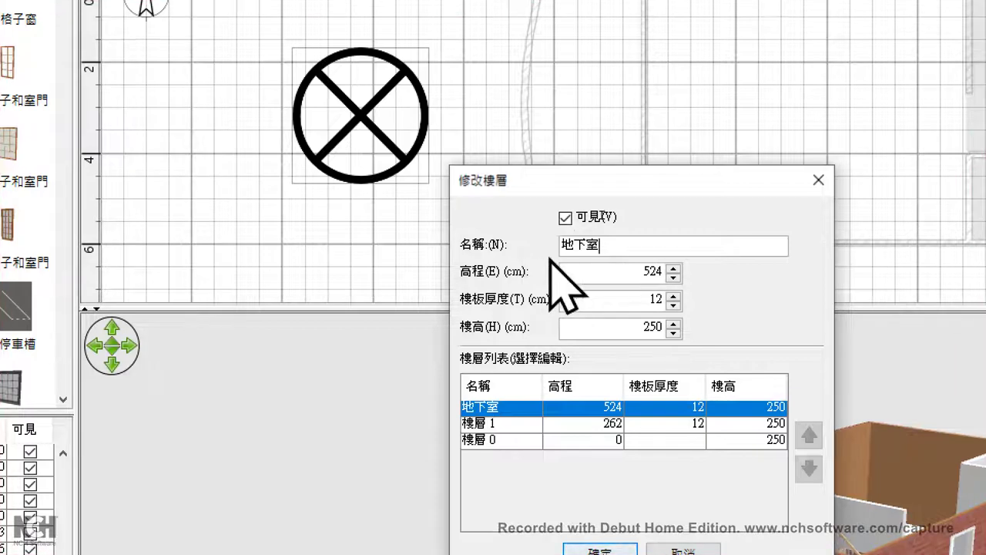
{"action": "left_click_drag", "start_coordinate": [672, 173], "coordinate": [656, 97]}
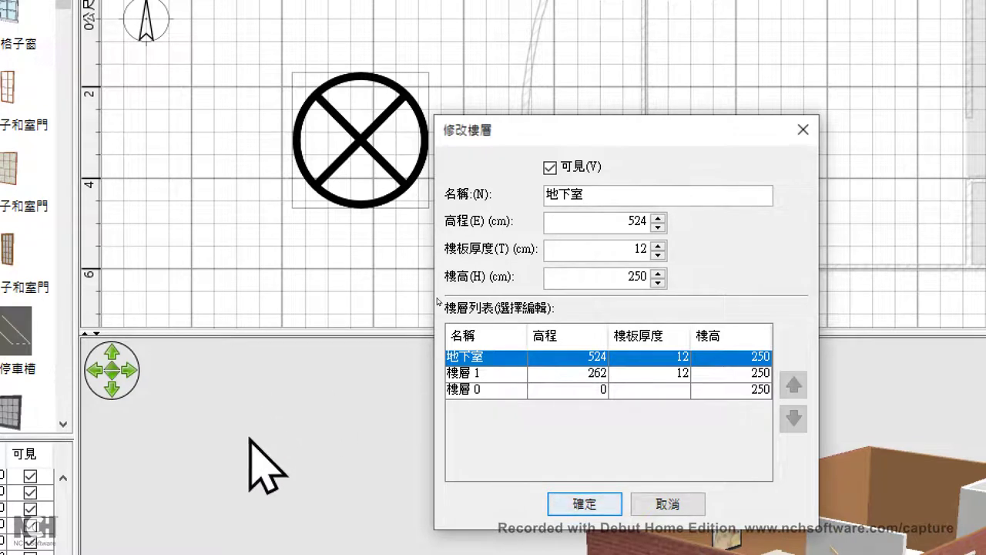
{"action": "mouse_move", "coordinate": [211, 397]}
{"action": "left_mouse_down"}
{"action": "mouse_move", "coordinate": [360, 393]}
{"action": "mouse_move", "coordinate": [424, 411]}
{"action": "mouse_move", "coordinate": [416, 381]}
{"action": "left_mouse_up"}
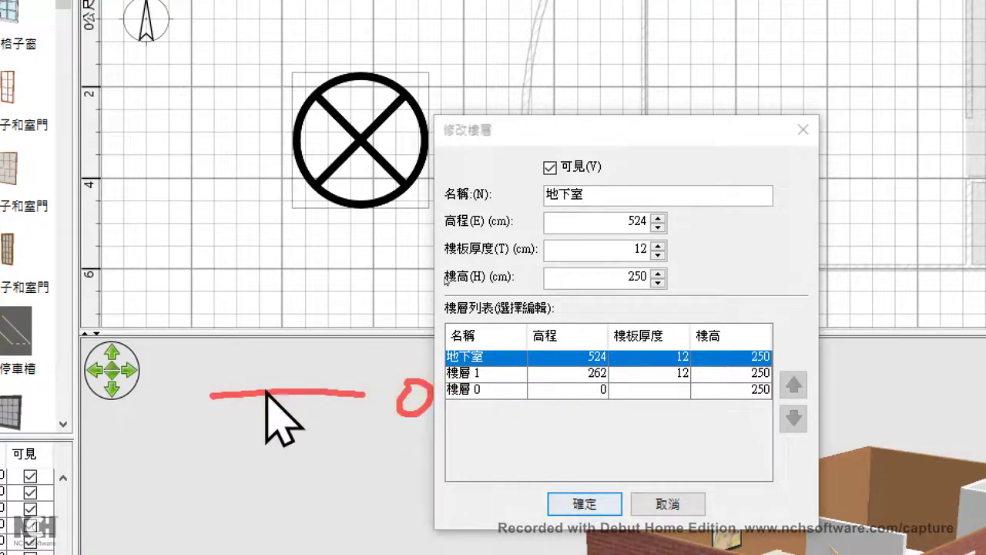
{"action": "mouse_move", "coordinate": [266, 395]}
{"action": "left_mouse_down"}
{"action": "mouse_move", "coordinate": [255, 249]}
{"action": "mouse_move", "coordinate": [217, 245]}
{"action": "mouse_move", "coordinate": [312, 241]}
{"action": "left_mouse_up"}
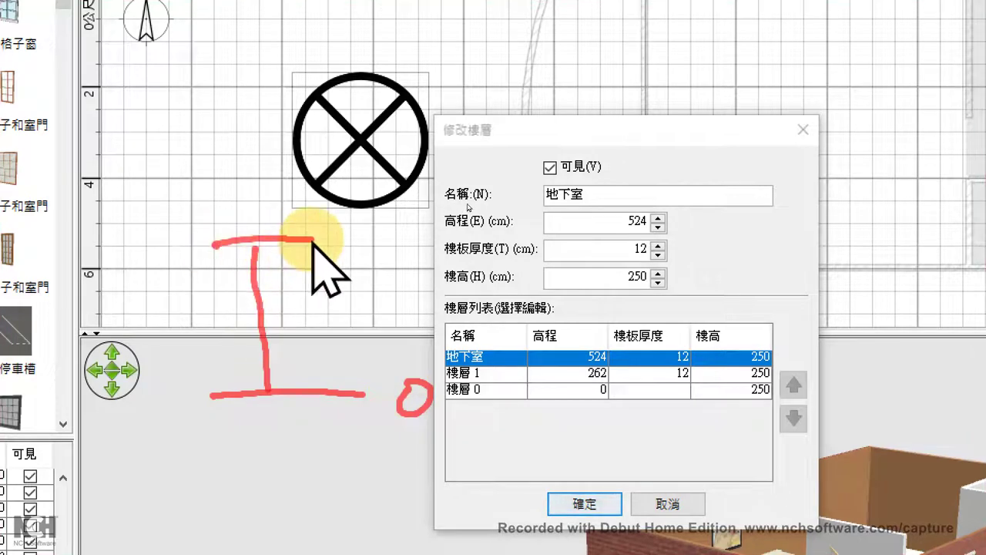
{"action": "mouse_move", "coordinate": [317, 286]}
{"action": "left_mouse_down"}
{"action": "mouse_move", "coordinate": [356, 302]}
{"action": "mouse_move", "coordinate": [365, 320]}
{"action": "mouse_move", "coordinate": [387, 289]}
{"action": "mouse_move", "coordinate": [367, 274]}
{"action": "left_mouse_up"}
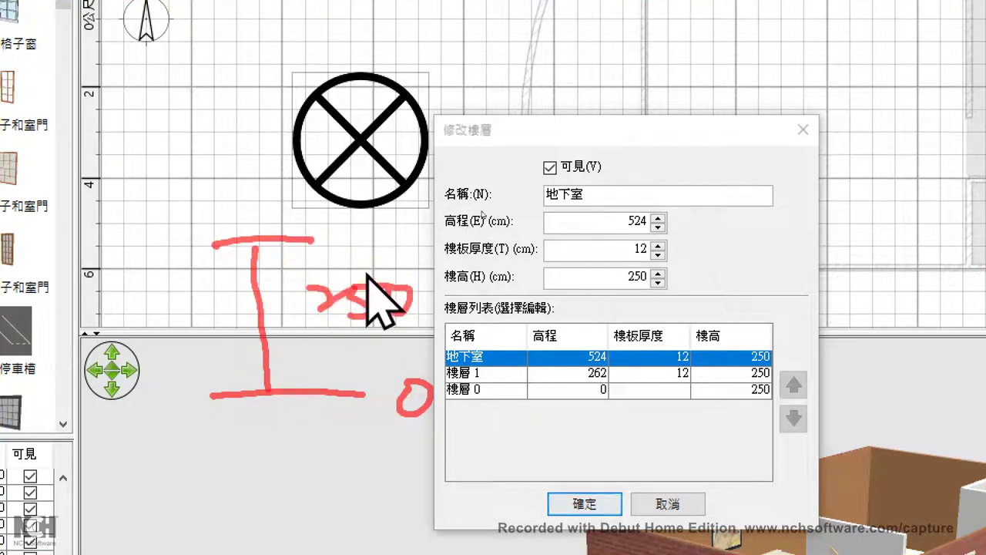
{"action": "mouse_move", "coordinate": [258, 245]}
{"action": "left_mouse_down"}
{"action": "mouse_move", "coordinate": [259, 208]}
{"action": "mouse_move", "coordinate": [341, 207]}
{"action": "mouse_move", "coordinate": [378, 235]}
{"action": "mouse_move", "coordinate": [424, 229]}
{"action": "left_mouse_up"}
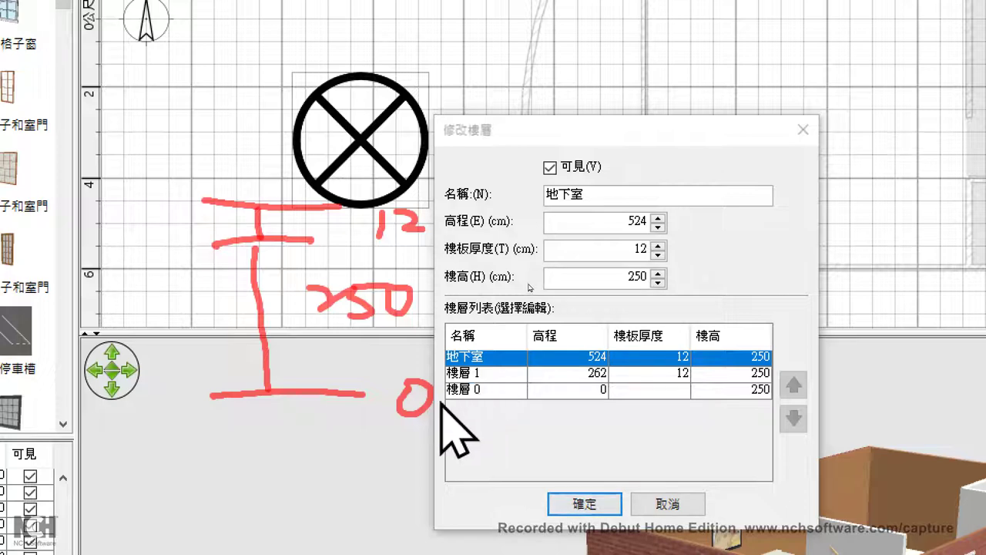
{"action": "left_click_drag", "start_coordinate": [269, 393], "coordinate": [287, 554]}
{"action": "left_click_drag", "start_coordinate": [262, 461], "coordinate": [285, 477]}
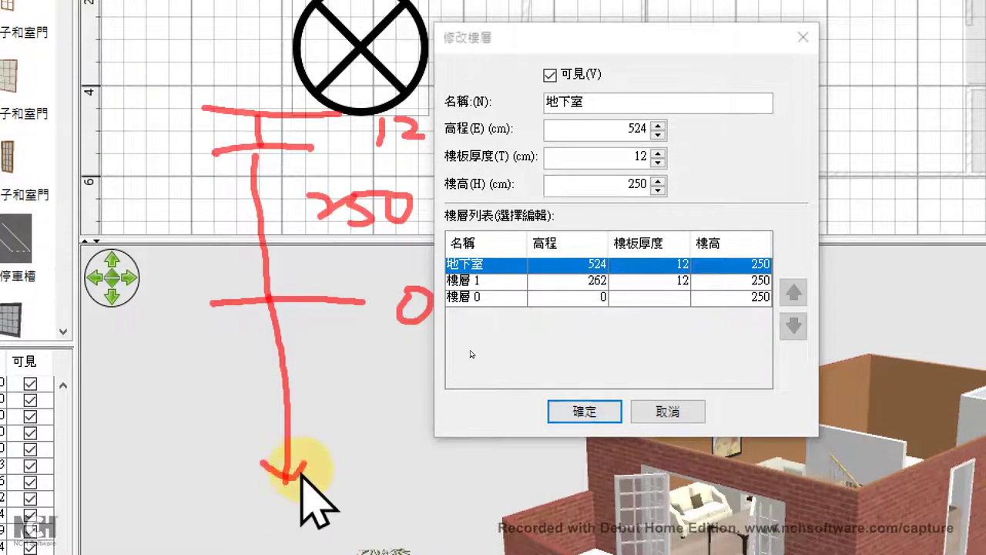
{"action": "left_click_drag", "start_coordinate": [318, 439], "coordinate": [285, 477]}
{"action": "left_click_drag", "start_coordinate": [191, 483], "coordinate": [500, 466]}
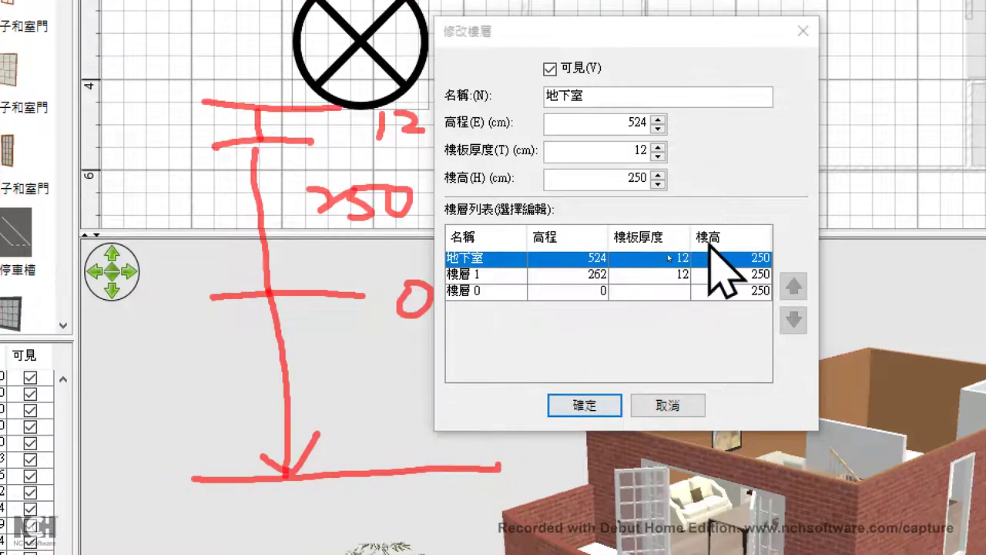
{"action": "mouse_move", "coordinate": [744, 243]}
{"action": "left_mouse_down"}
{"action": "mouse_move", "coordinate": [745, 325]}
{"action": "mouse_move", "coordinate": [743, 231]}
{"action": "mouse_move", "coordinate": [740, 248]}
{"action": "mouse_move", "coordinate": [778, 248]}
{"action": "mouse_move", "coordinate": [789, 281]}
{"action": "mouse_move", "coordinate": [732, 308]}
{"action": "mouse_move", "coordinate": [718, 303]}
{"action": "left_mouse_up"}
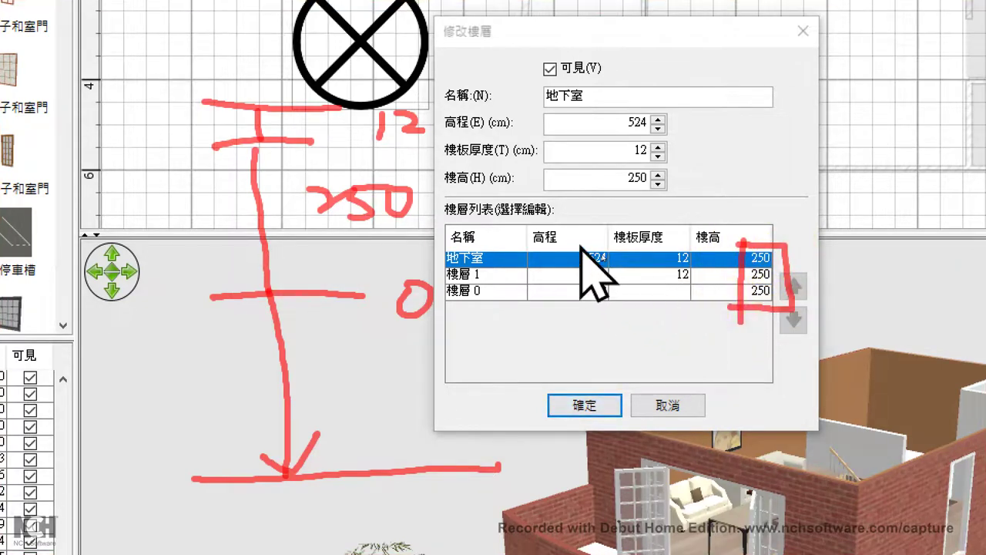
{"action": "left_click_drag", "start_coordinate": [581, 239], "coordinate": [590, 329]}
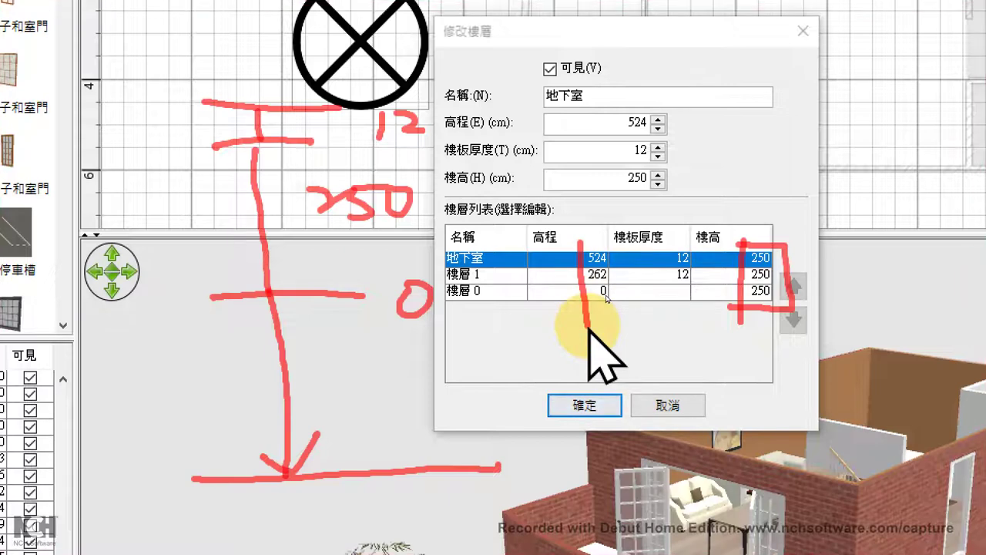
{"action": "mouse_move", "coordinate": [609, 295]}
{"action": "left_mouse_down"}
{"action": "mouse_move", "coordinate": [594, 303]}
{"action": "mouse_move", "coordinate": [597, 287]}
{"action": "mouse_move", "coordinate": [621, 290]}
{"action": "mouse_move", "coordinate": [608, 308]}
{"action": "left_mouse_up"}
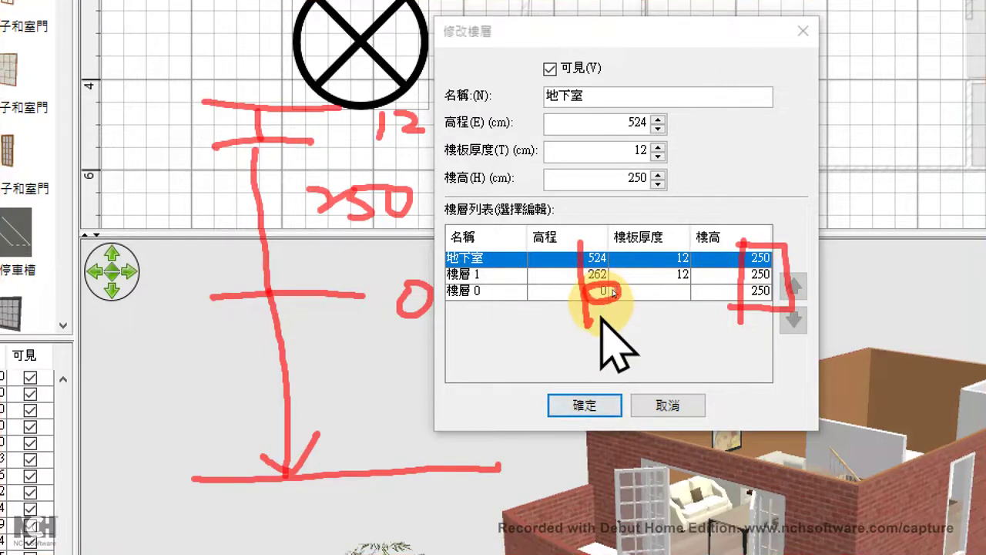
{"action": "mouse_move", "coordinate": [574, 343]}
{"action": "left_mouse_down"}
{"action": "mouse_move", "coordinate": [606, 331]}
{"action": "mouse_move", "coordinate": [604, 351]}
{"action": "mouse_move", "coordinate": [625, 349]}
{"action": "mouse_move", "coordinate": [638, 327]}
{"action": "mouse_move", "coordinate": [642, 359]}
{"action": "mouse_move", "coordinate": [637, 337]}
{"action": "mouse_move", "coordinate": [672, 352]}
{"action": "left_mouse_up"}
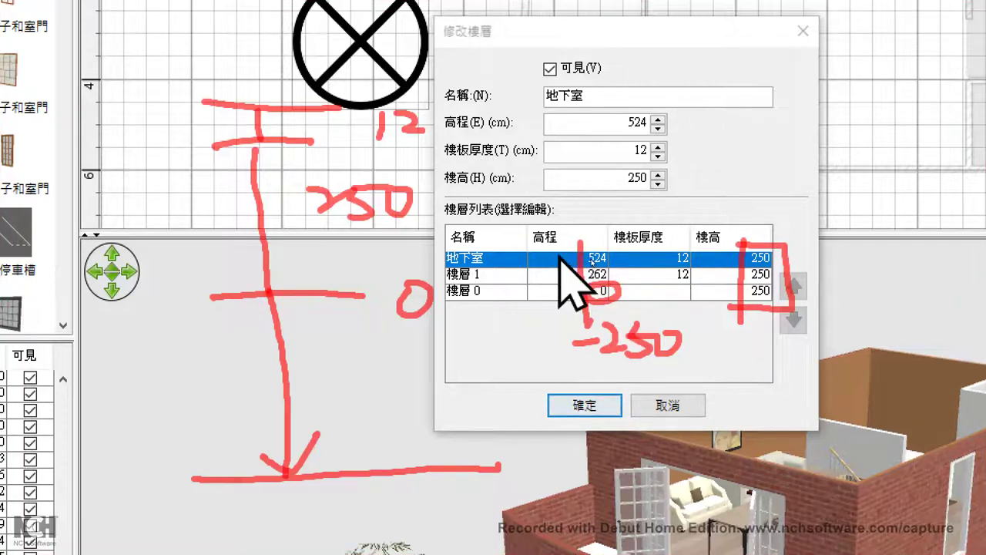
{"action": "mouse_move", "coordinate": [539, 242]}
{"action": "left_mouse_down"}
{"action": "mouse_move", "coordinate": [533, 228]}
{"action": "mouse_move", "coordinate": [583, 242]}
{"action": "left_mouse_up"}
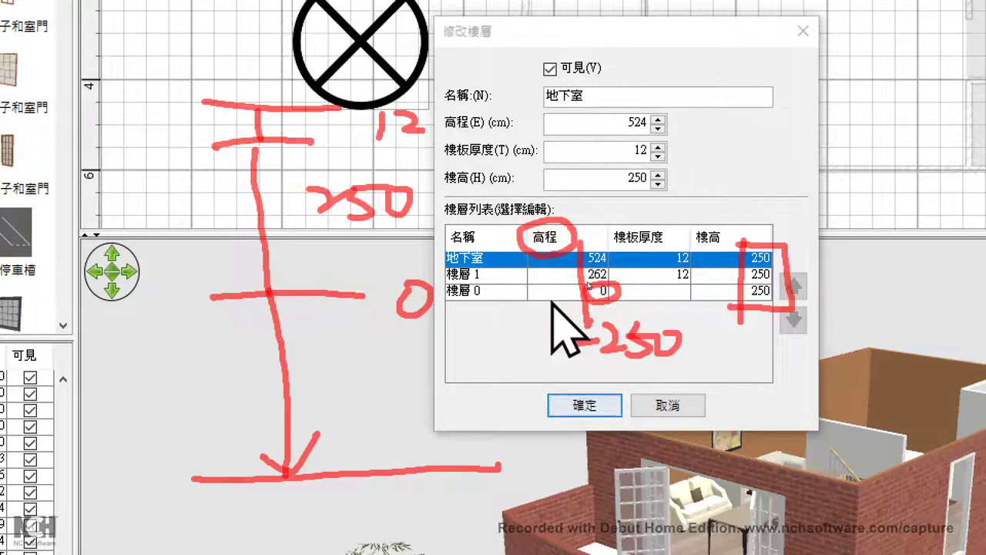
{"action": "left_click_drag", "start_coordinate": [573, 343], "coordinate": [595, 340]}
{"action": "mouse_move", "coordinate": [350, 499]}
{"action": "left_mouse_down"}
{"action": "mouse_move", "coordinate": [387, 493]}
{"action": "mouse_move", "coordinate": [398, 458]}
{"action": "mouse_move", "coordinate": [408, 471]}
{"action": "mouse_move", "coordinate": [435, 461]}
{"action": "mouse_move", "coordinate": [444, 477]}
{"action": "mouse_move", "coordinate": [427, 488]}
{"action": "mouse_move", "coordinate": [433, 467]}
{"action": "mouse_move", "coordinate": [463, 478]}
{"action": "mouse_move", "coordinate": [464, 462]}
{"action": "left_mouse_up"}
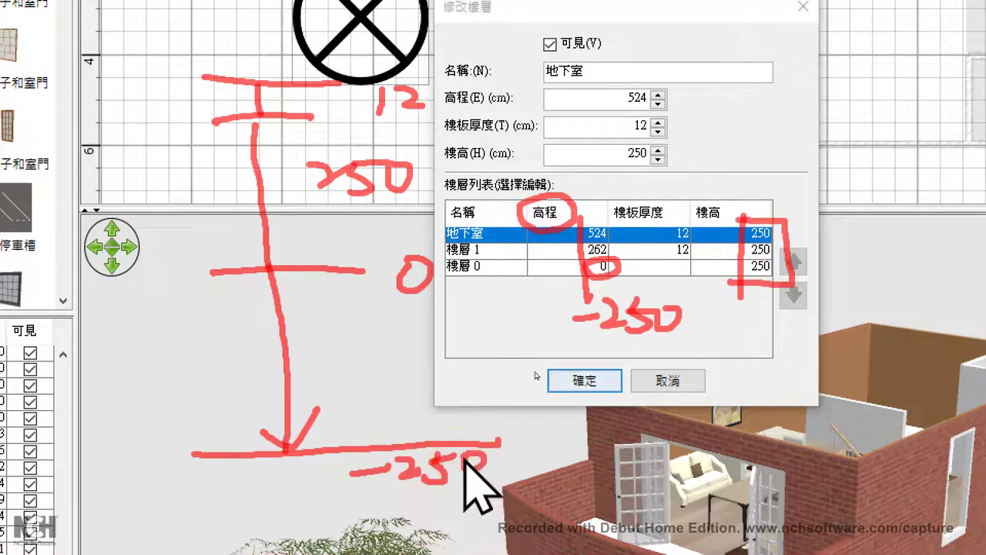
{"action": "mouse_move", "coordinate": [362, 446]}
{"action": "left_mouse_down"}
{"action": "mouse_move", "coordinate": [349, 280]}
{"action": "mouse_move", "coordinate": [330, 301]}
{"action": "mouse_move", "coordinate": [343, 295]}
{"action": "mouse_move", "coordinate": [378, 297]}
{"action": "left_mouse_up"}
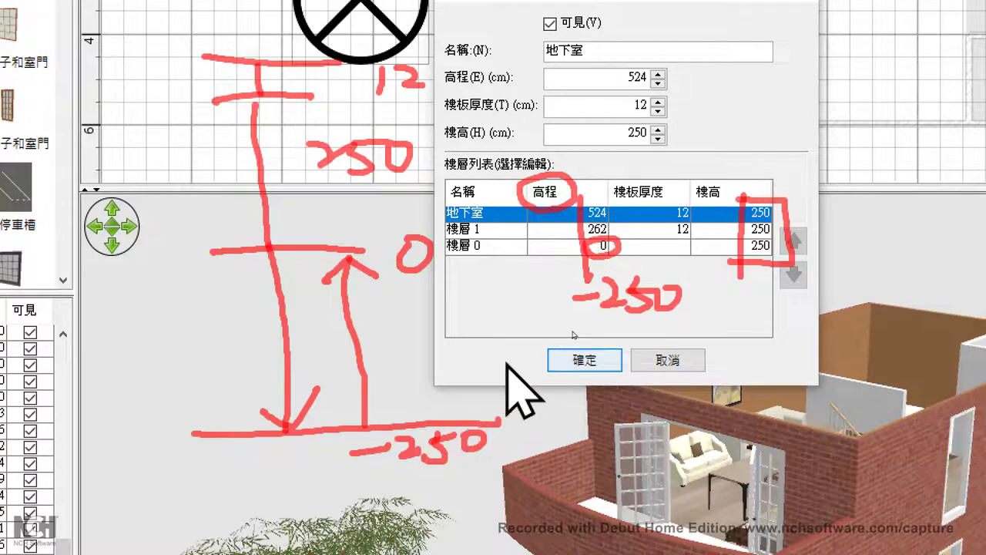
{"action": "left_click_drag", "start_coordinate": [559, 328], "coordinate": [683, 323]}
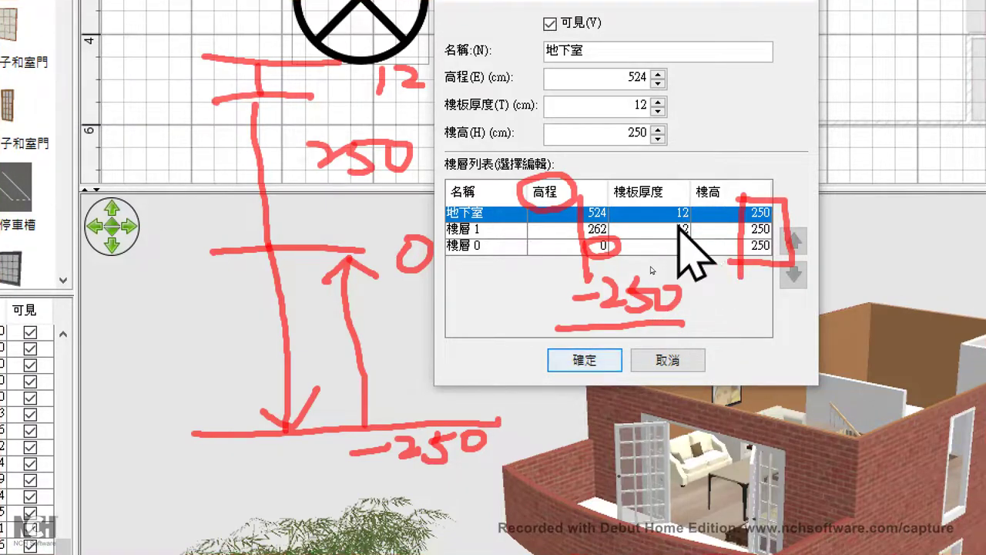
{"action": "left_click", "coordinate": [722, 239]}
{"action": "left_click_drag", "start_coordinate": [722, 225], "coordinate": [715, 243]}
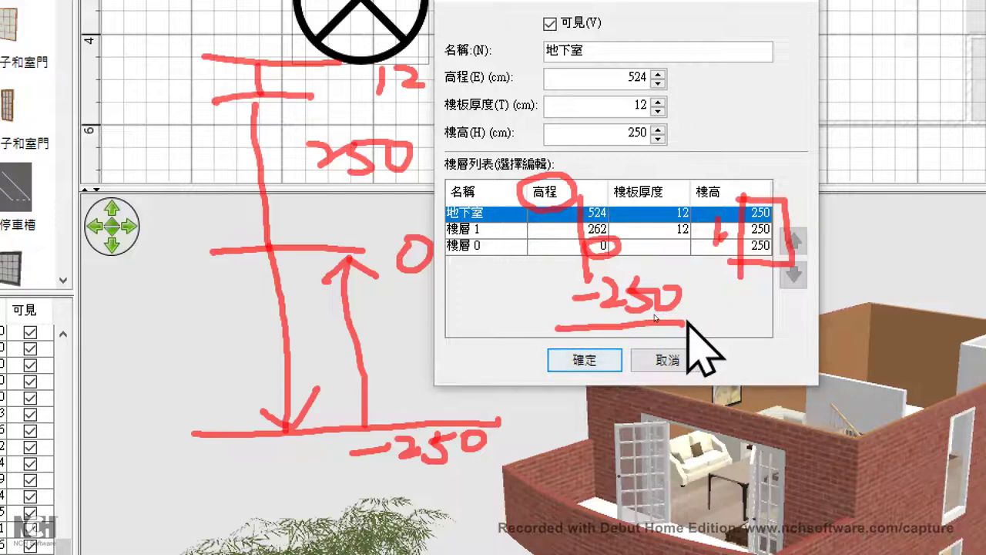
{"action": "left_click", "coordinate": [653, 136]}
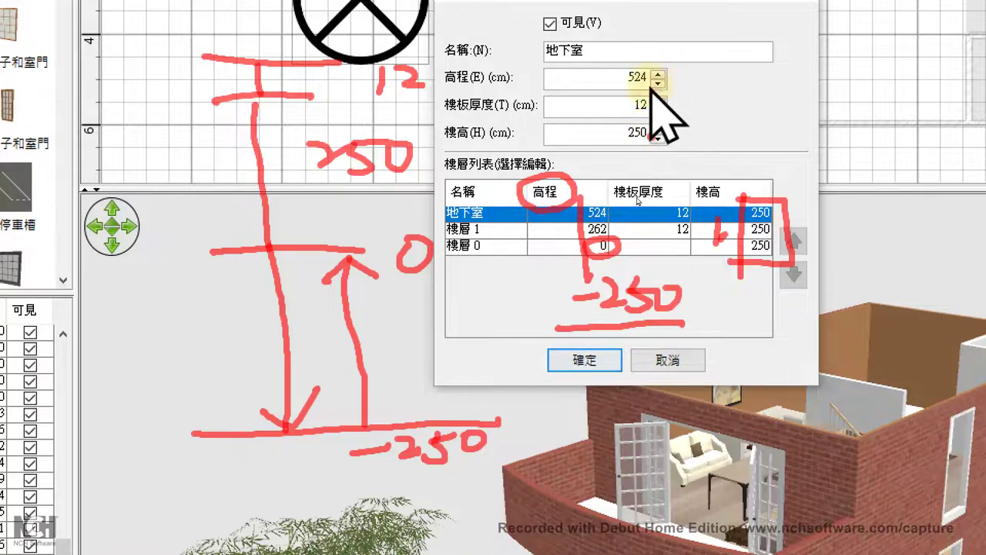
{"action": "mouse_move", "coordinate": [642, 74]}
{"action": "left_mouse_down"}
{"action": "mouse_move", "coordinate": [676, 91]}
{"action": "mouse_move", "coordinate": [672, 117]}
{"action": "mouse_move", "coordinate": [641, 152]}
{"action": "mouse_move", "coordinate": [614, 140]}
{"action": "mouse_move", "coordinate": [656, 141]}
{"action": "mouse_move", "coordinate": [653, 151]}
{"action": "mouse_move", "coordinate": [711, 146]}
{"action": "mouse_move", "coordinate": [700, 130]}
{"action": "mouse_move", "coordinate": [699, 160]}
{"action": "left_mouse_up"}
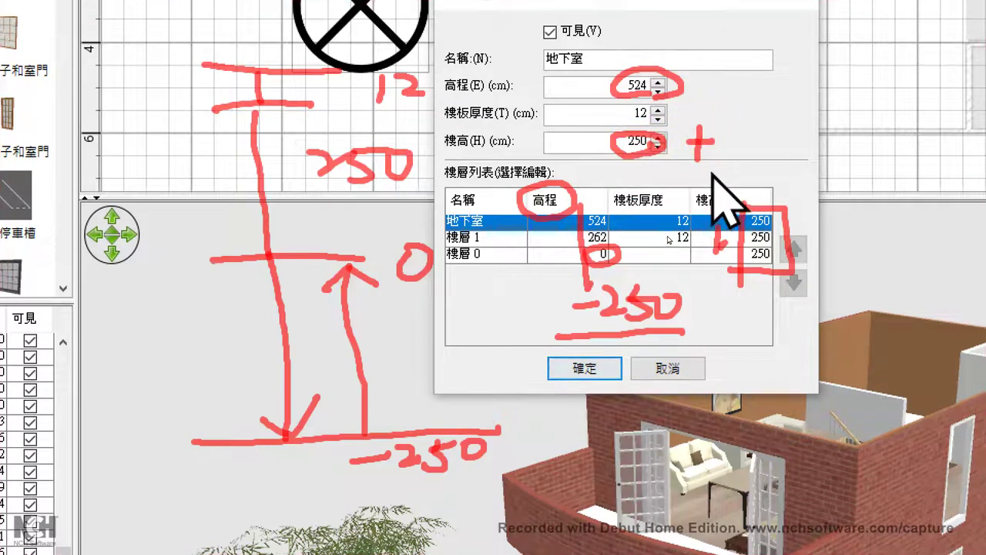
{"action": "key", "text": "Escape"}
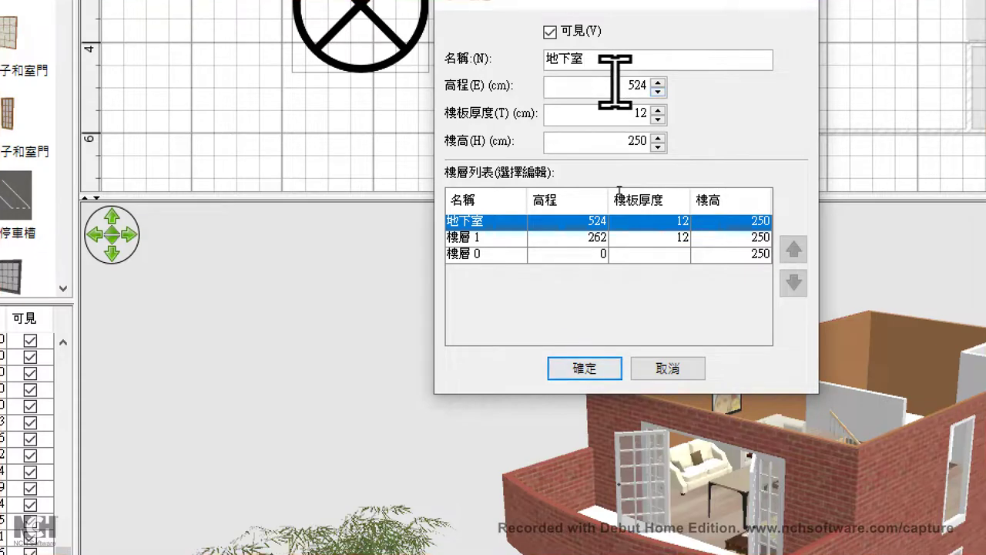
Set the elevation of the 地下室 level to -250 cm and apply the level changes
{"action": "double_click", "coordinate": [657, 83]}
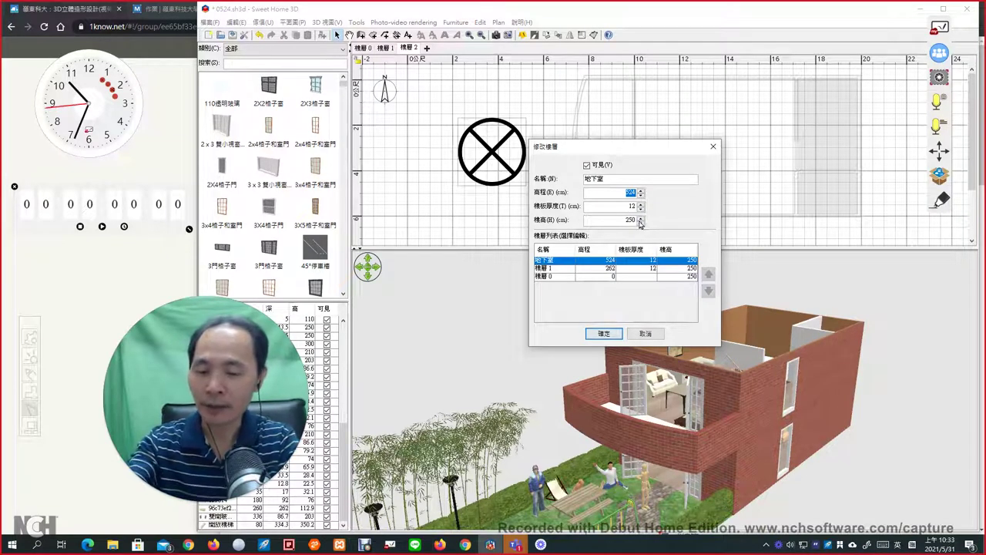
{"action": "type", "text": "-250"}
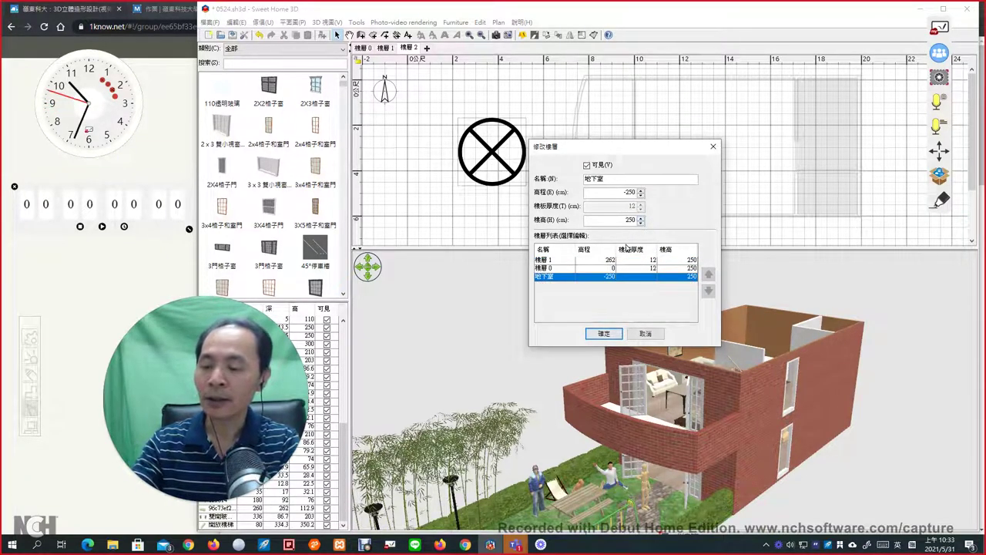
{"action": "key", "text": "ctrl"}
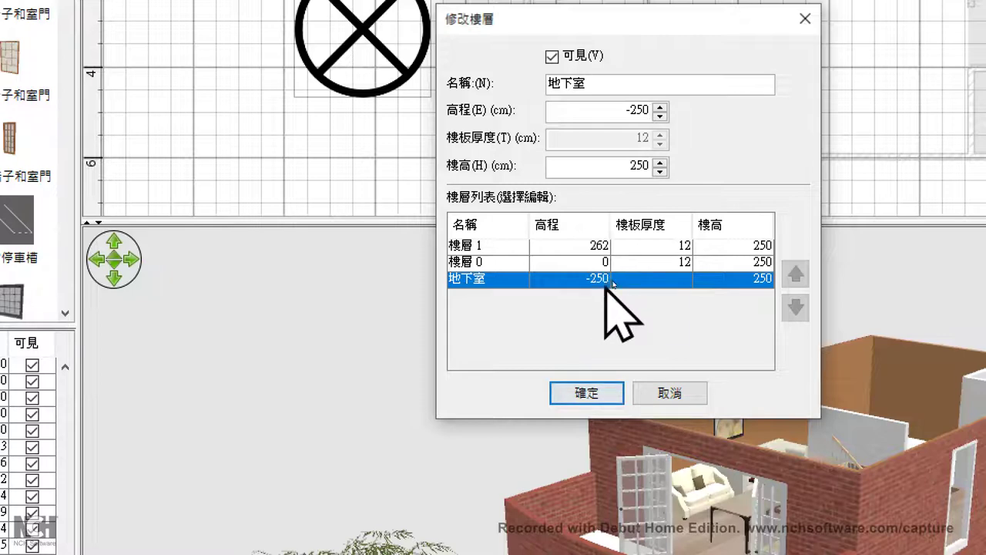
{"action": "left_click", "coordinate": [591, 392]}
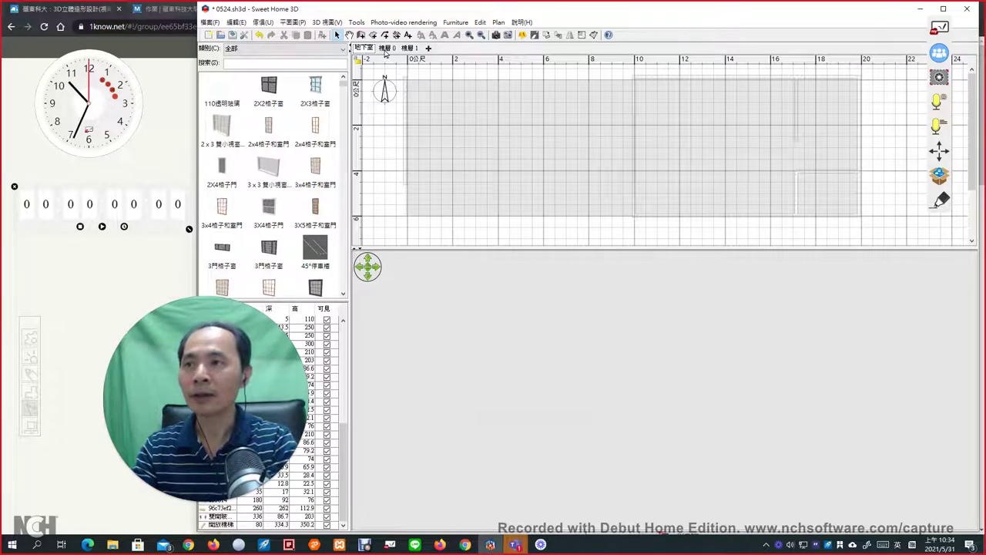
Return to the 地下室 level and filter the furniture catalog to the 9戶外 category
{"action": "left_click", "coordinate": [387, 48]}
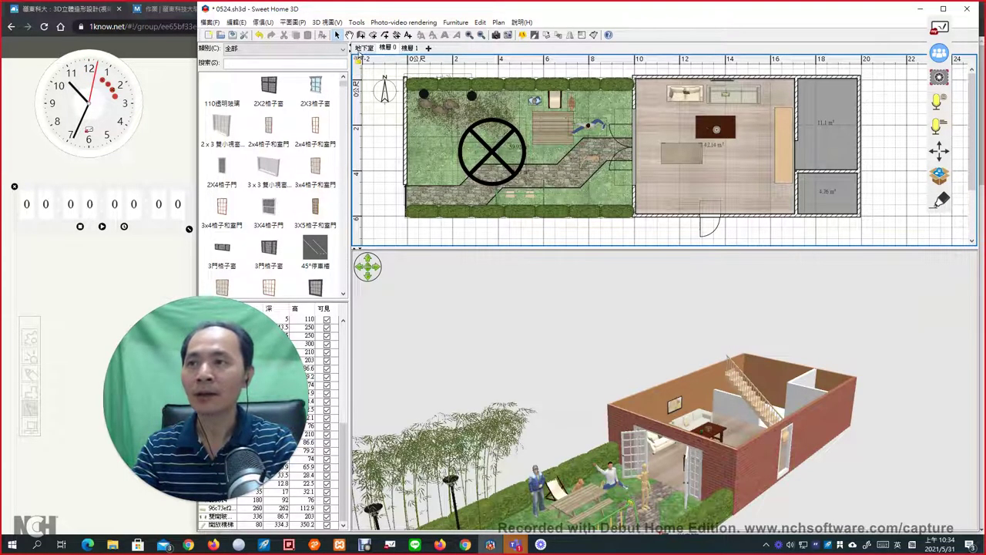
{"action": "left_click", "coordinate": [364, 48]}
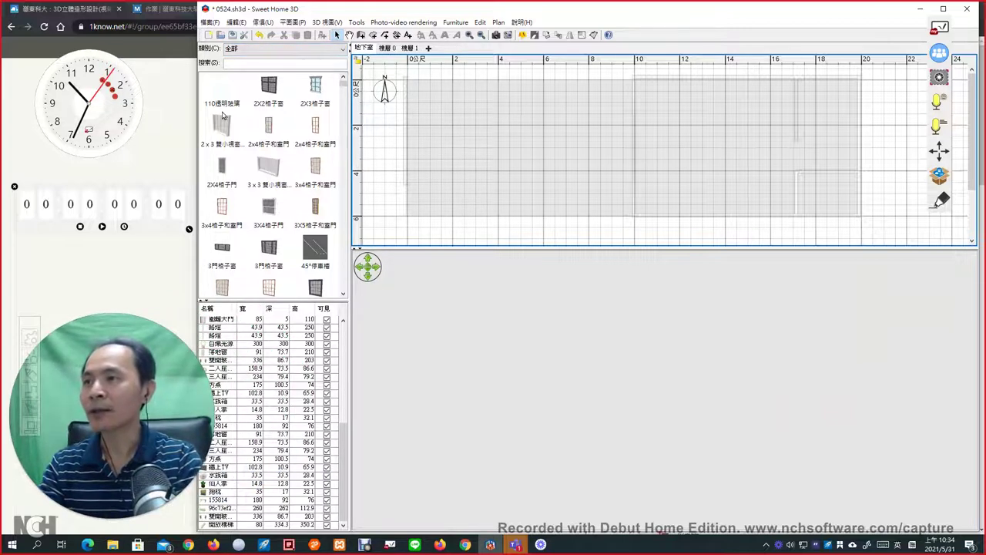
{"action": "left_click", "coordinate": [342, 49]}
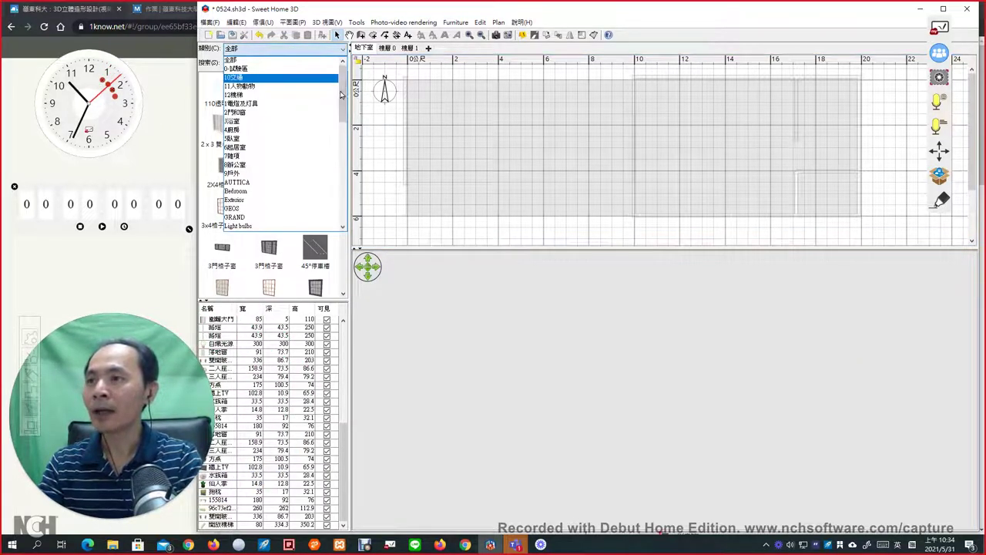
{"action": "left_click_drag", "start_coordinate": [343, 94], "coordinate": [341, 116]}
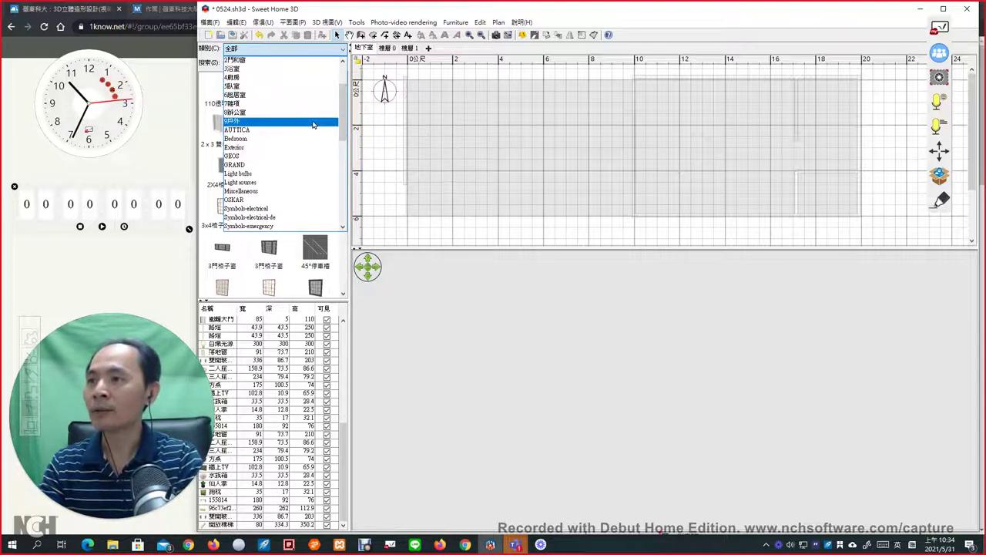
{"action": "left_click", "coordinate": [313, 123]}
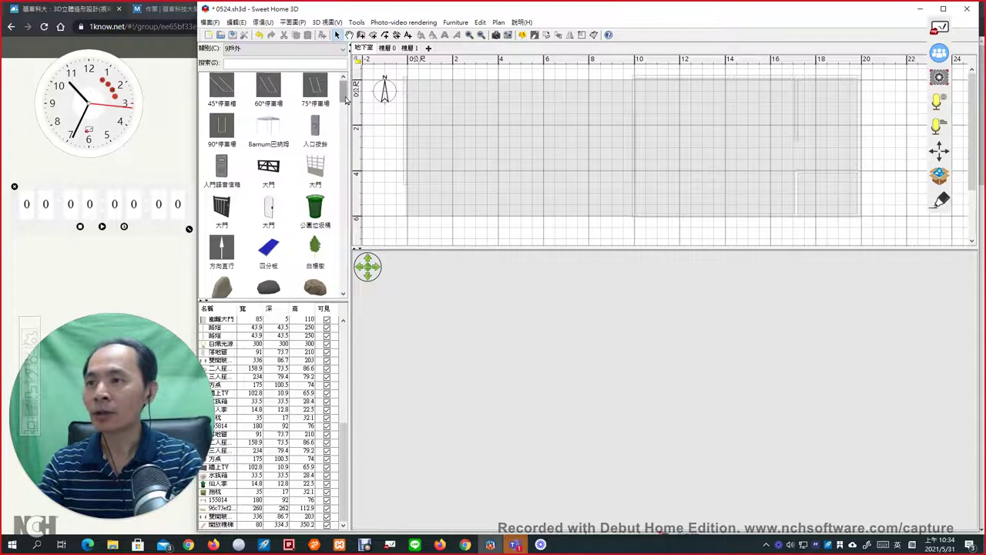
Add the 游泳池 model with a wooden deck and rounded steps along the south side of the garden and house, aligned with the garden's west edge
{"action": "left_click_drag", "start_coordinate": [346, 100], "coordinate": [353, 224]}
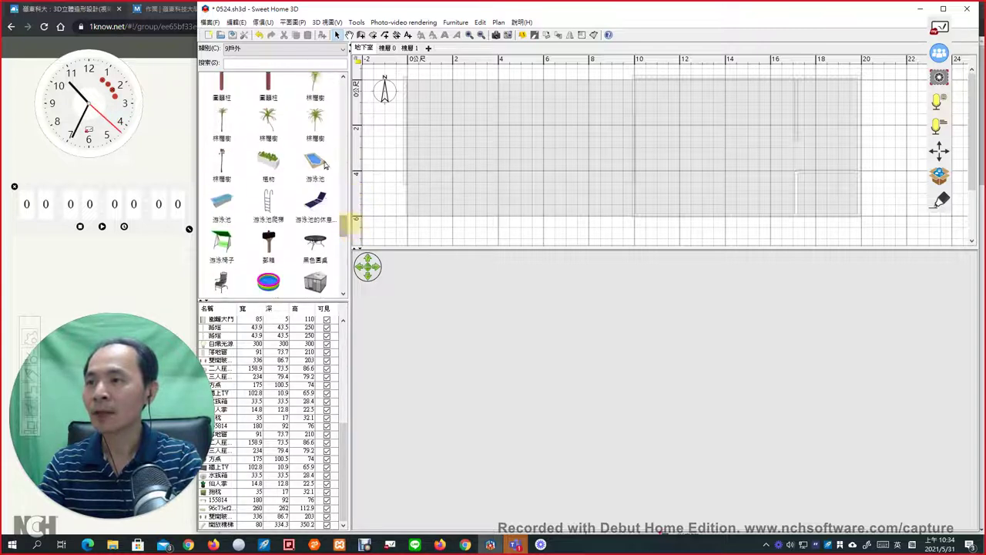
{"action": "left_click", "coordinate": [322, 167]}
{"action": "left_click", "coordinate": [228, 212]}
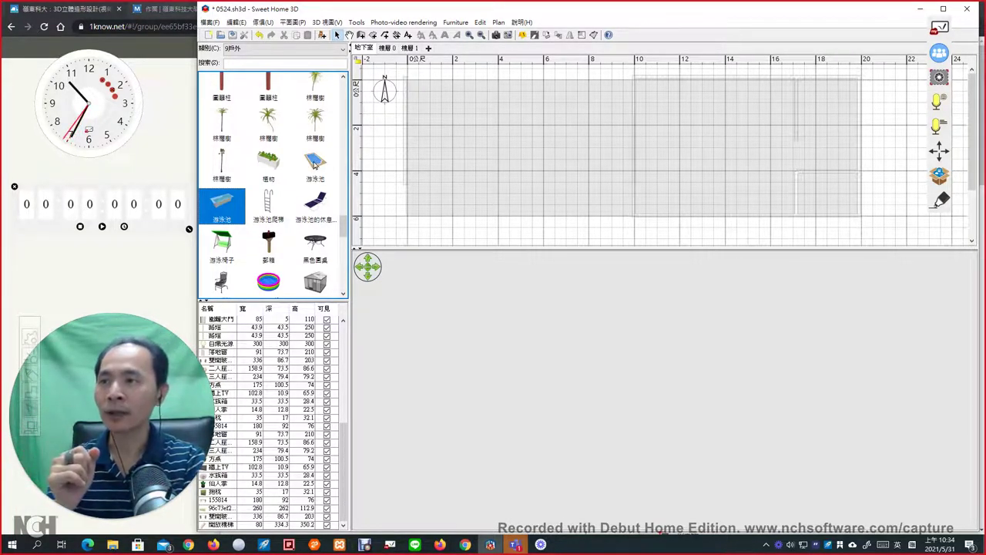
{"action": "right_click", "coordinate": [310, 161]}
{"action": "left_click", "coordinate": [385, 155]}
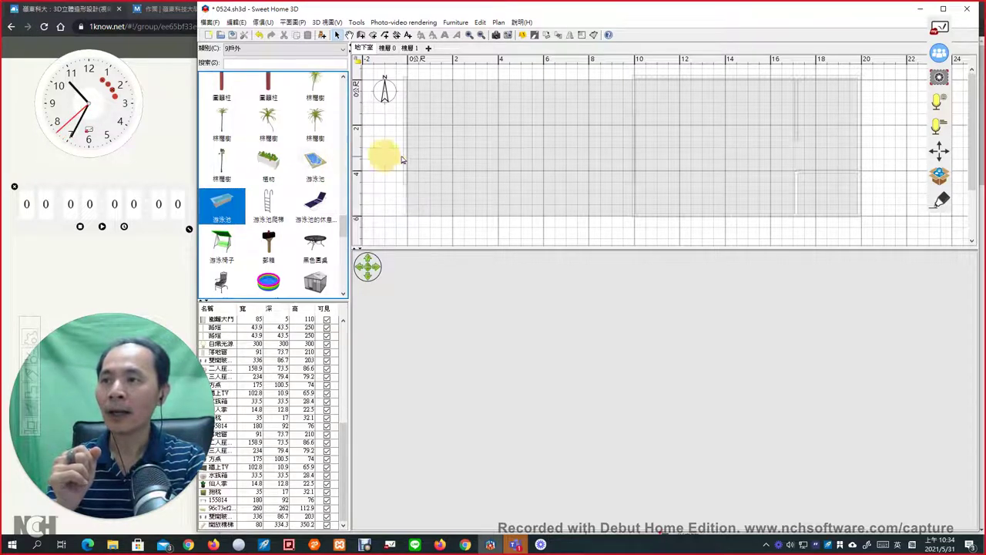
{"action": "left_click", "coordinate": [316, 163]}
{"action": "left_click_drag", "start_coordinate": [316, 163], "coordinate": [403, 218]}
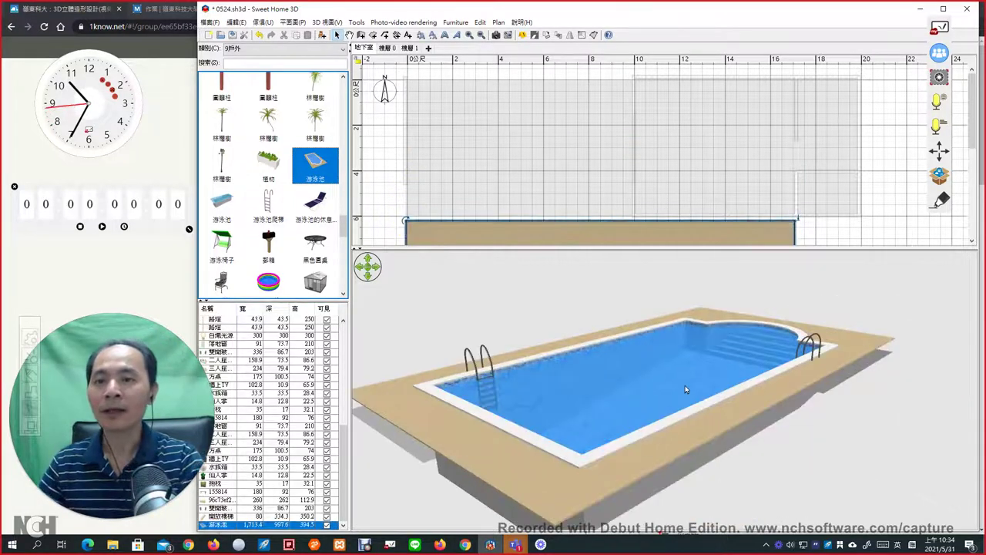
Examine in a low 3D view how the pool sits relative to the house on 樓層 0
{"action": "left_click_drag", "start_coordinate": [685, 389], "coordinate": [682, 364]}
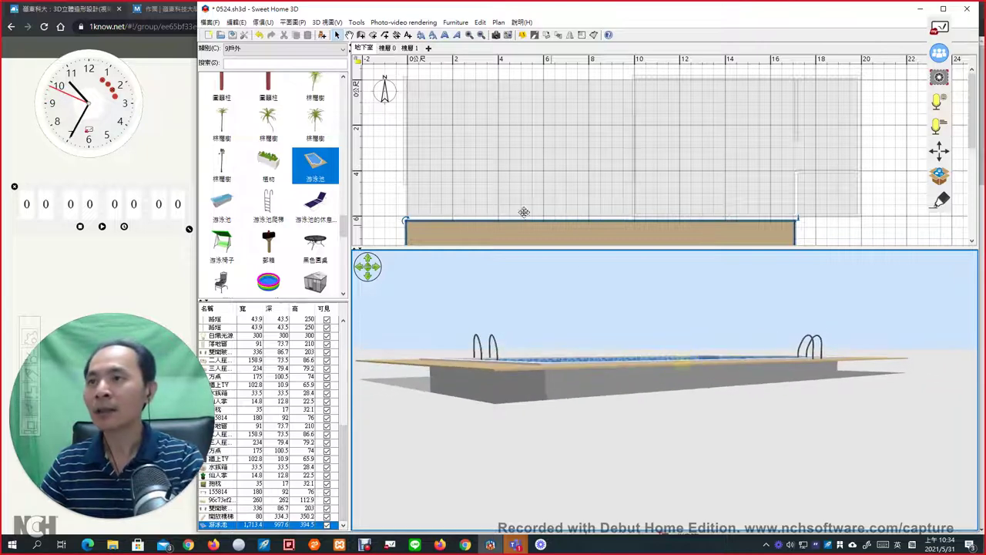
{"action": "left_click", "coordinate": [388, 48]}
{"action": "left_click_drag", "start_coordinate": [688, 417], "coordinate": [687, 392]}
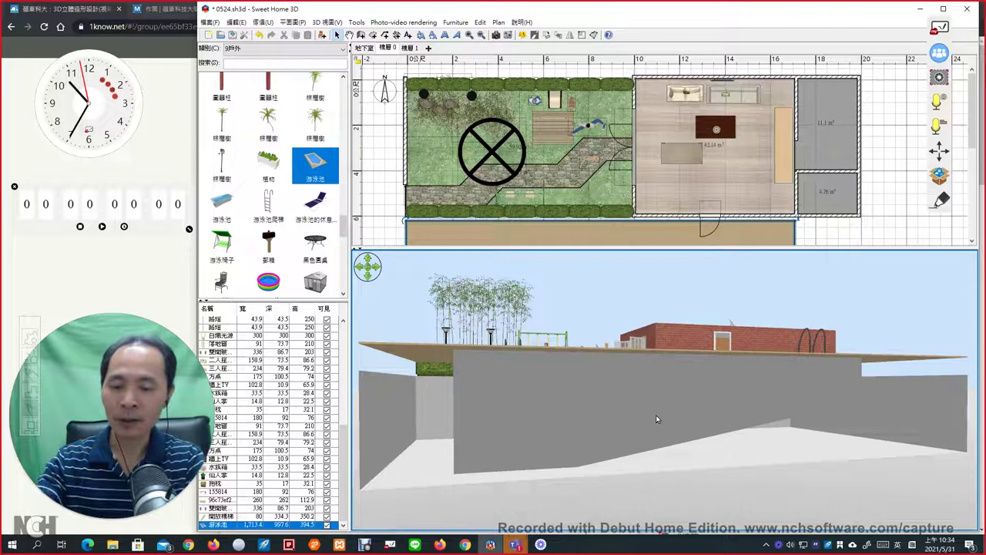
{"action": "left_click", "coordinate": [655, 352]}
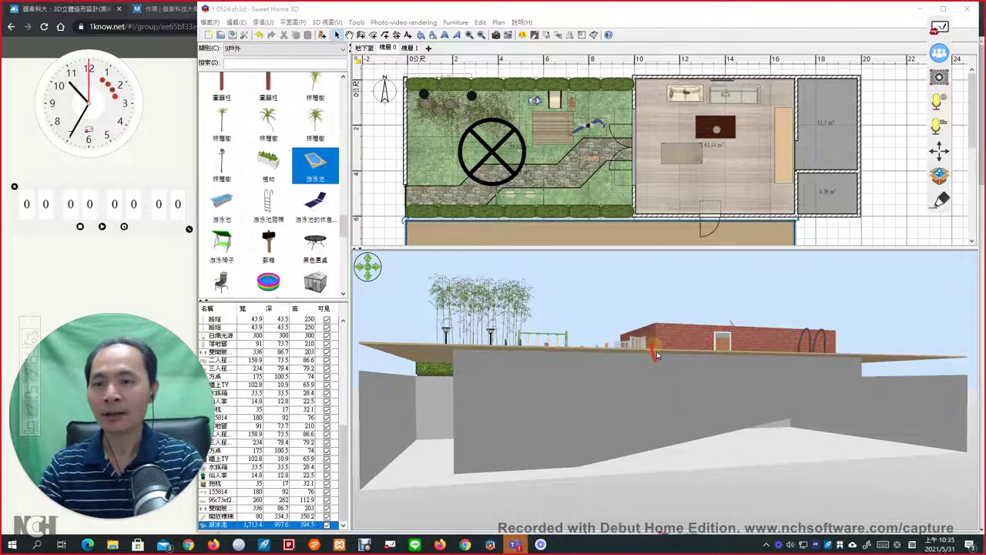
{"action": "mouse_move", "coordinate": [657, 354]}
{"action": "left_mouse_down"}
{"action": "mouse_move", "coordinate": [662, 448]}
{"action": "mouse_move", "coordinate": [630, 459]}
{"action": "mouse_move", "coordinate": [681, 454]}
{"action": "left_mouse_up"}
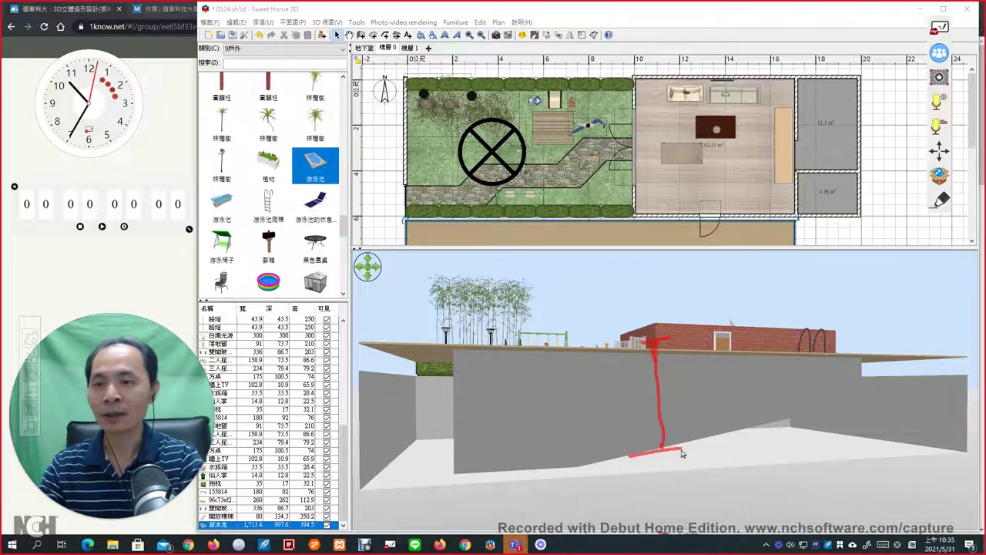
{"action": "mouse_move", "coordinate": [693, 376]}
{"action": "left_mouse_down"}
{"action": "mouse_move", "coordinate": [697, 400]}
{"action": "mouse_move", "coordinate": [751, 376]}
{"action": "left_mouse_up"}
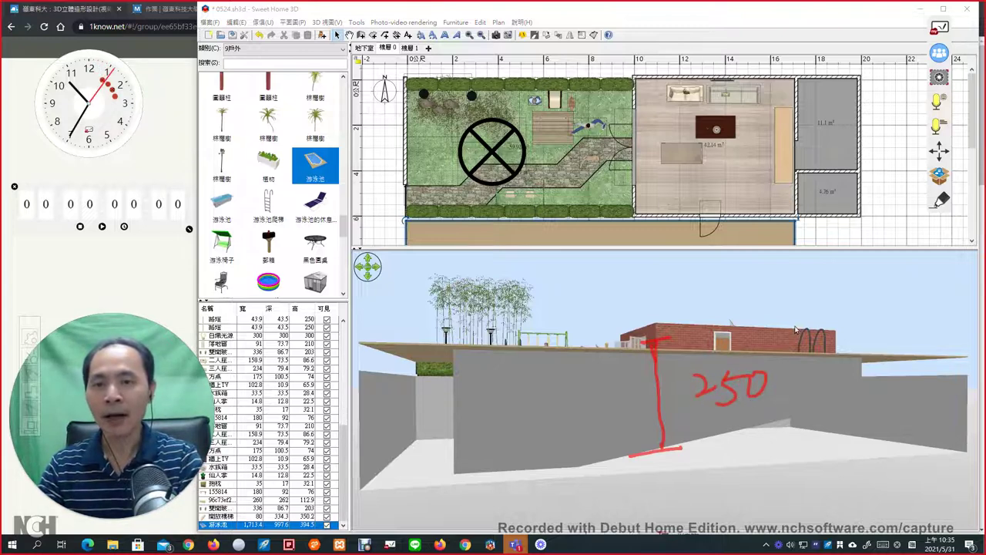
{"action": "mouse_move", "coordinate": [795, 329]}
{"action": "left_mouse_down"}
{"action": "mouse_move", "coordinate": [827, 319]}
{"action": "mouse_move", "coordinate": [845, 332]}
{"action": "mouse_move", "coordinate": [827, 362]}
{"action": "mouse_move", "coordinate": [789, 365]}
{"action": "mouse_move", "coordinate": [793, 328]}
{"action": "mouse_move", "coordinate": [883, 317]}
{"action": "left_mouse_up"}
{"action": "left_click_drag", "start_coordinate": [865, 351], "coordinate": [904, 350]}
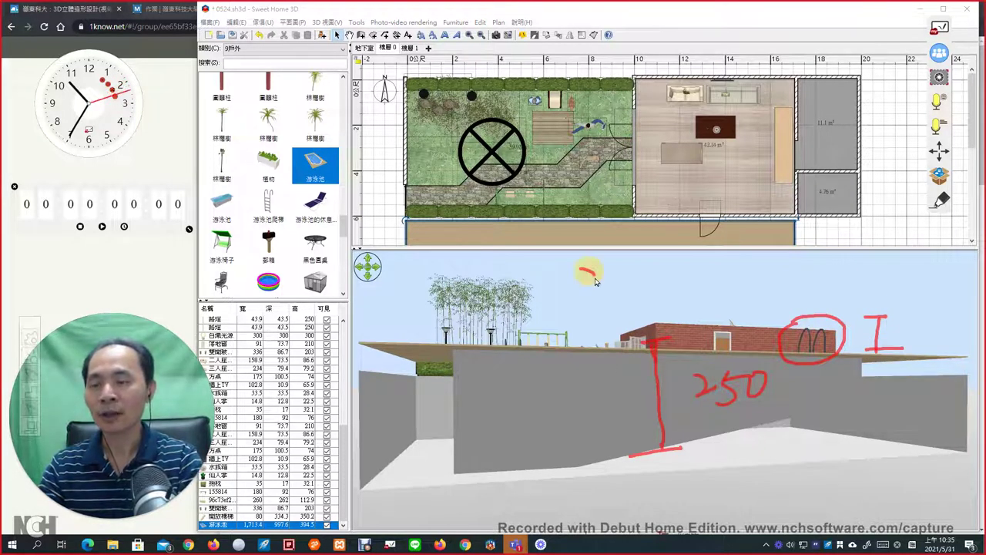
{"action": "mouse_move", "coordinate": [595, 281]}
{"action": "left_mouse_down"}
{"action": "mouse_move", "coordinate": [617, 291]}
{"action": "mouse_move", "coordinate": [611, 300]}
{"action": "mouse_move", "coordinate": [634, 268]}
{"action": "left_mouse_up"}
{"action": "mouse_move", "coordinate": [658, 267]}
{"action": "left_mouse_down"}
{"action": "mouse_move", "coordinate": [670, 293]}
{"action": "mouse_move", "coordinate": [660, 266]}
{"action": "left_mouse_up"}
{"action": "left_click_drag", "start_coordinate": [550, 314], "coordinate": [694, 315]}
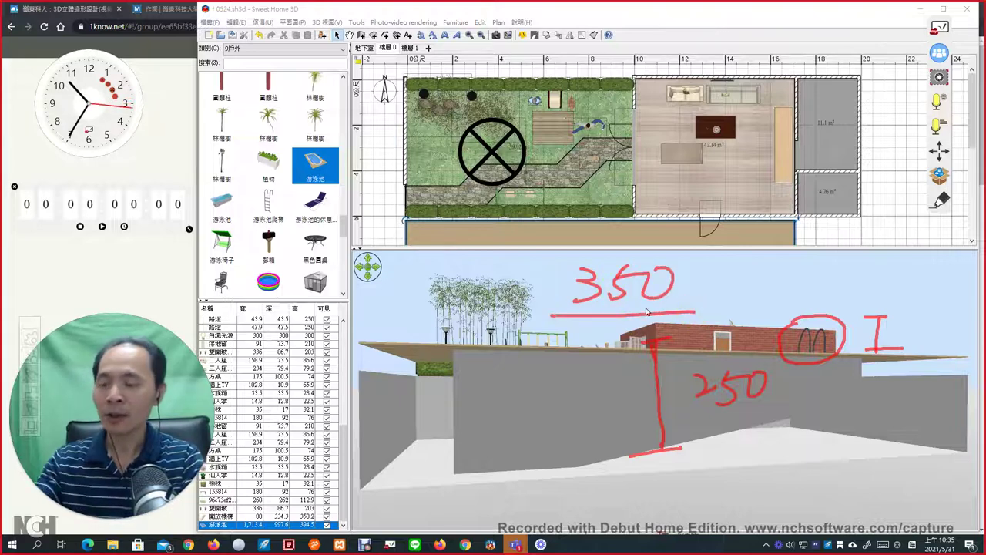
{"action": "key", "text": "Escape"}
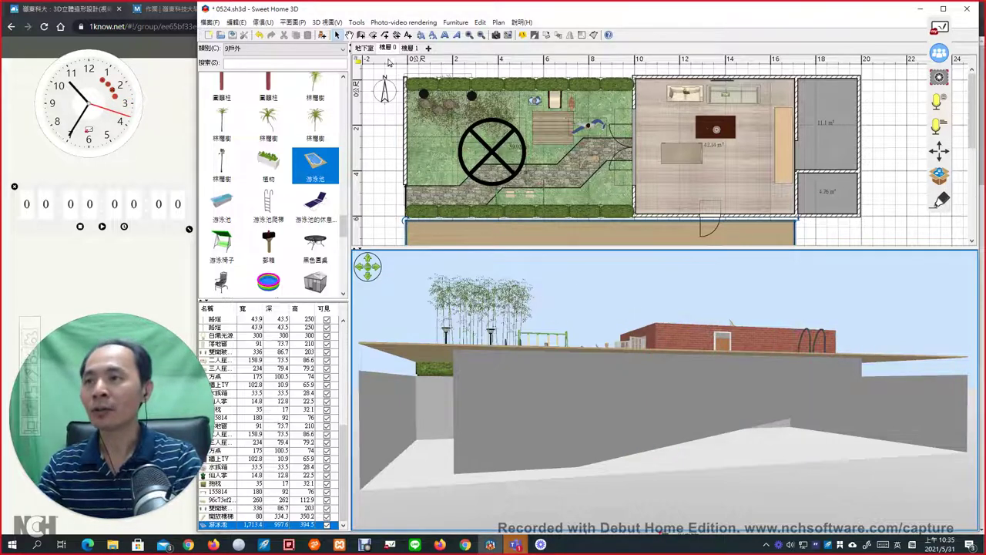
Set the elevation of the 地下室 level to -350 cm and apply the level changes
{"action": "left_click", "coordinate": [363, 48]}
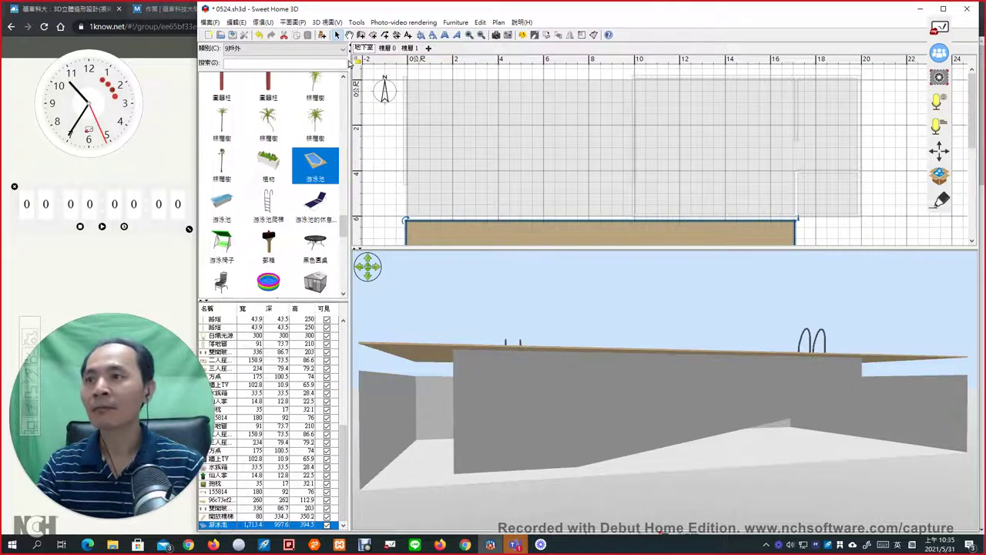
{"action": "double_click", "coordinate": [362, 48]}
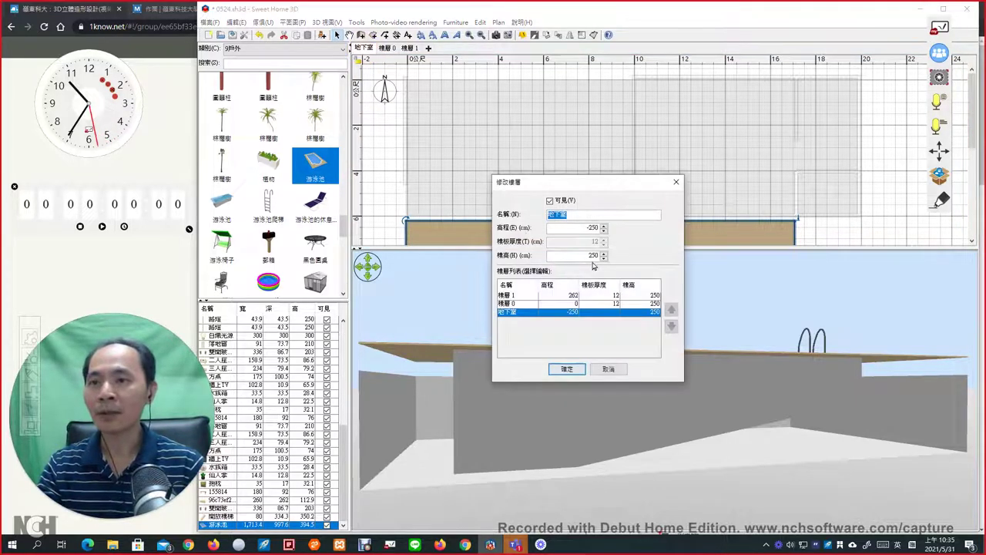
{"action": "double_click", "coordinate": [591, 228]}
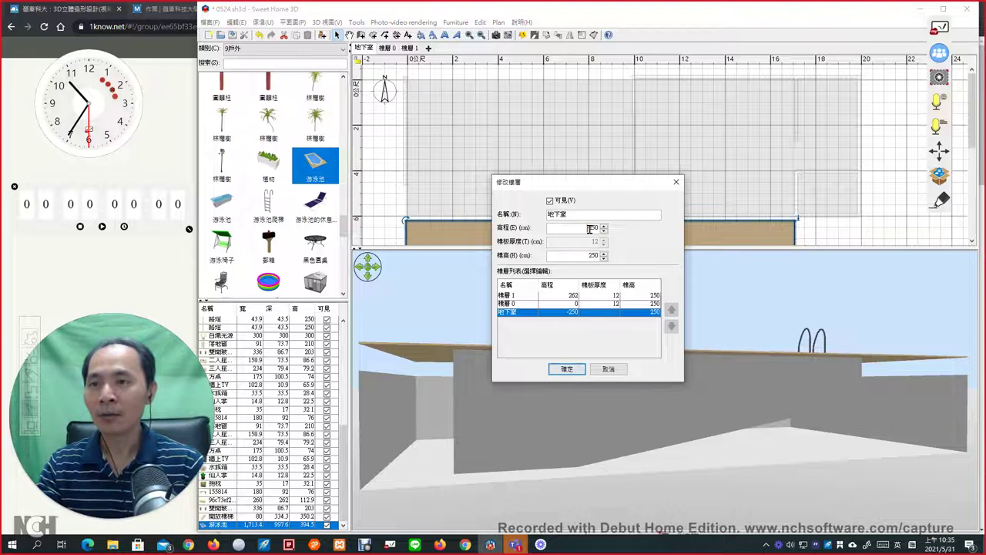
{"action": "type", "text": "-"}
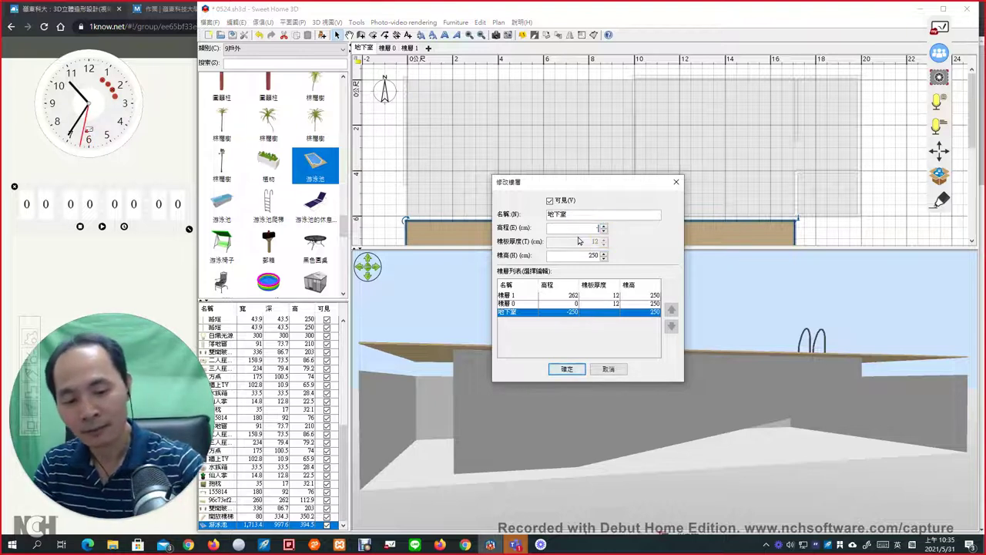
{"action": "type", "text": "350"}
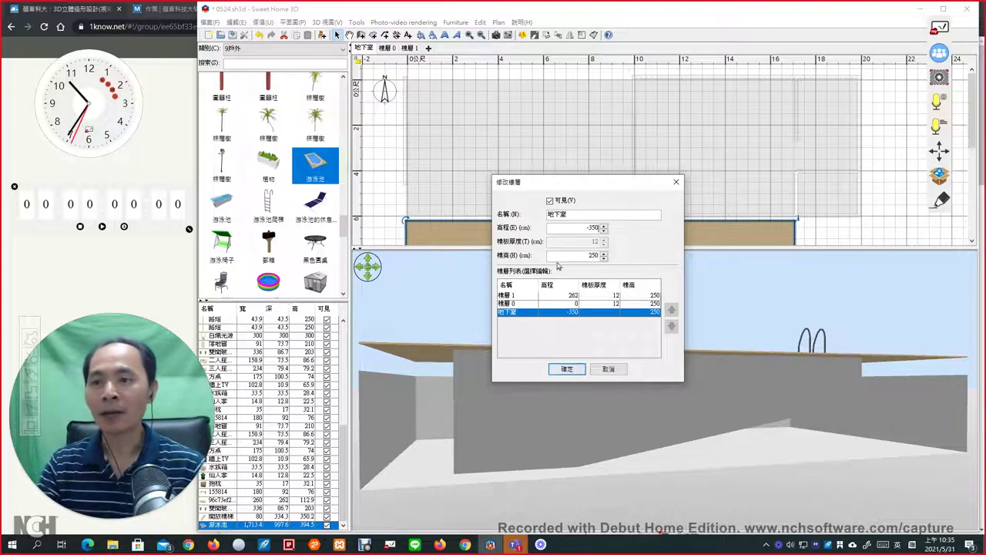
{"action": "left_click", "coordinate": [565, 369]}
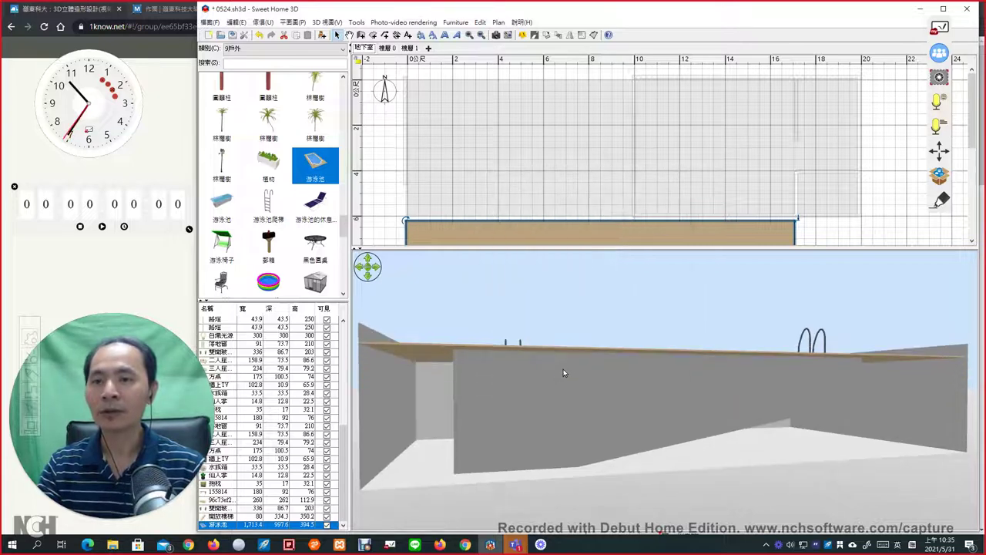
Switch to 樓層 0 and raise the pool's elevation until its deck is level with the ground around the house
{"action": "mouse_move", "coordinate": [599, 346]}
{"action": "left_mouse_down"}
{"action": "mouse_move", "coordinate": [590, 396]}
{"action": "mouse_move", "coordinate": [588, 359]}
{"action": "mouse_move", "coordinate": [598, 347]}
{"action": "left_mouse_up"}
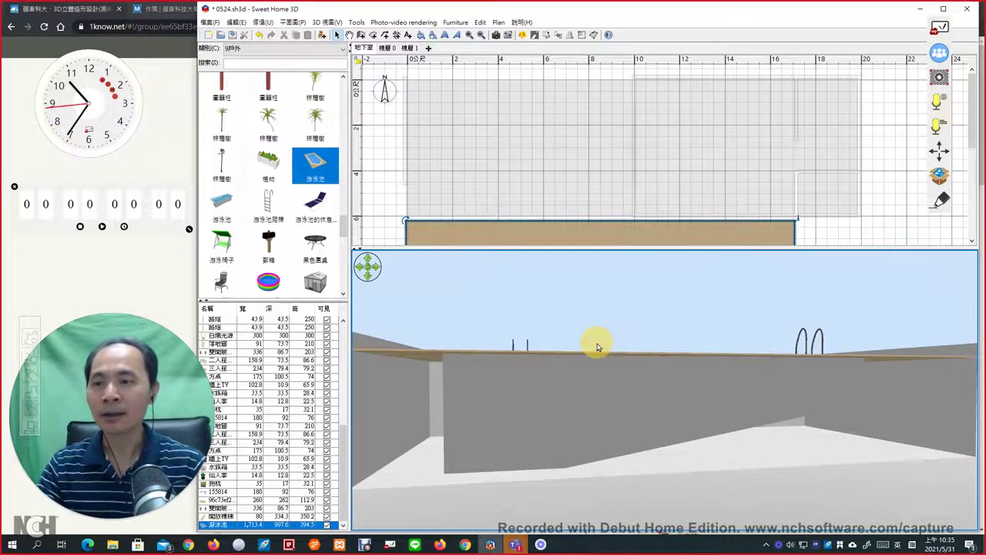
{"action": "left_click_drag", "start_coordinate": [597, 347], "coordinate": [606, 371]}
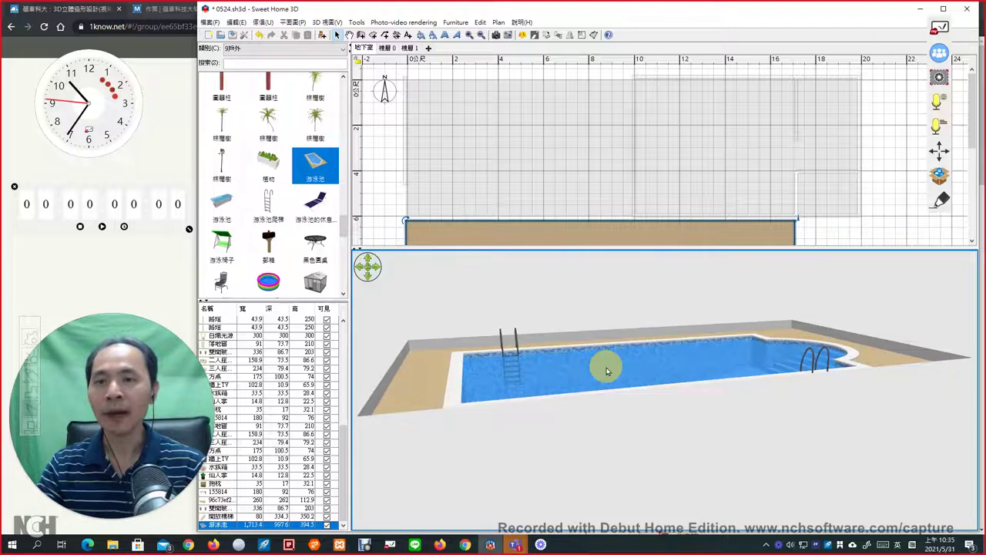
{"action": "left_click", "coordinate": [387, 48]}
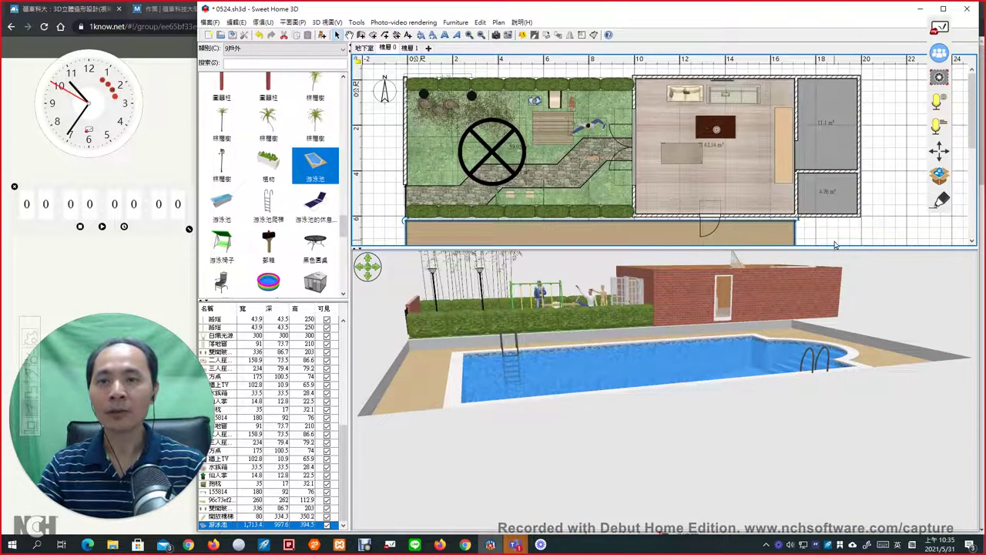
{"action": "left_click_drag", "start_coordinate": [973, 147], "coordinate": [969, 194]}
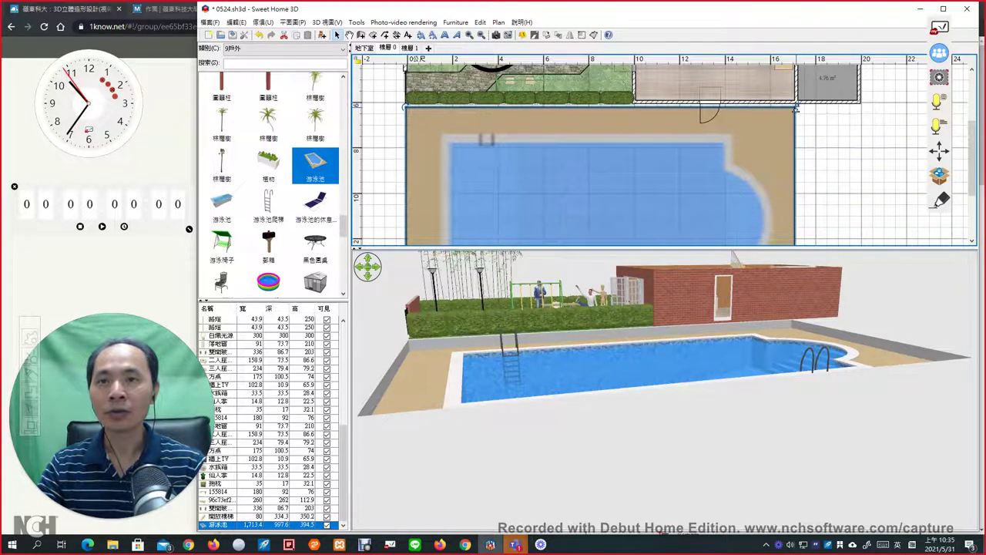
{"action": "left_click_drag", "start_coordinate": [796, 108], "coordinate": [806, 95]}
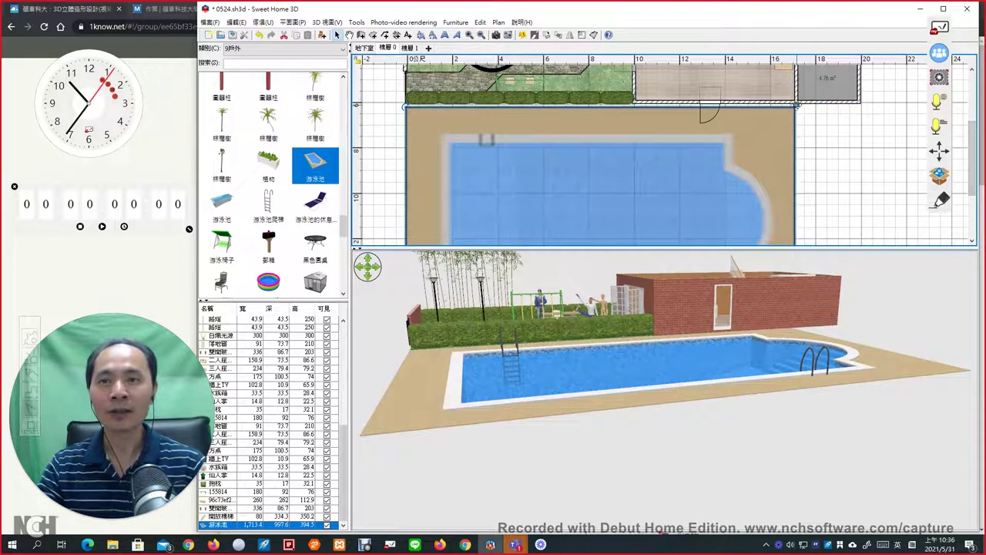
{"action": "mouse_move", "coordinate": [796, 108]}
{"action": "left_mouse_down"}
{"action": "mouse_move", "coordinate": [798, 133]}
{"action": "mouse_move", "coordinate": [797, 111]}
{"action": "mouse_move", "coordinate": [815, 106]}
{"action": "left_mouse_up"}
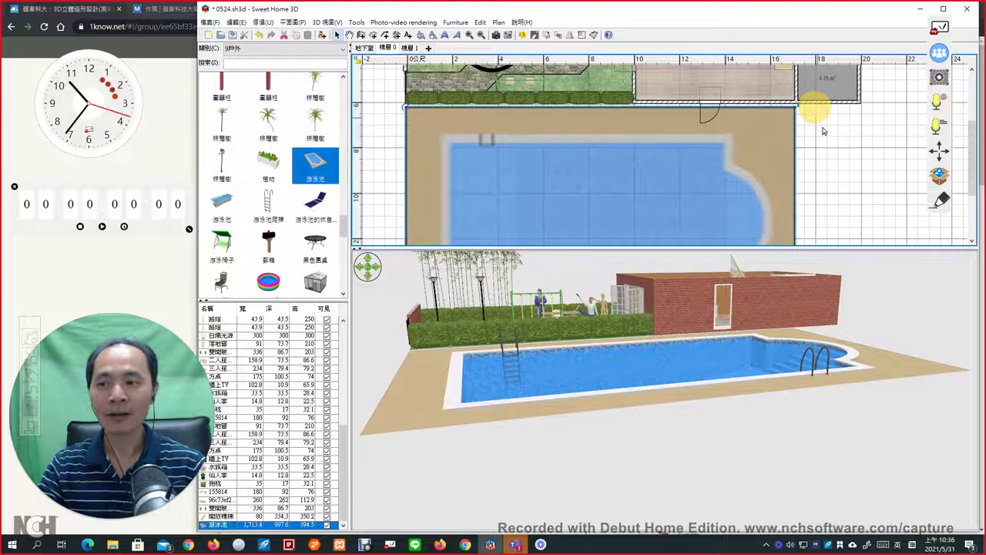
{"action": "left_click", "coordinate": [761, 372]}
{"action": "left_click_drag", "start_coordinate": [761, 372], "coordinate": [748, 409]}
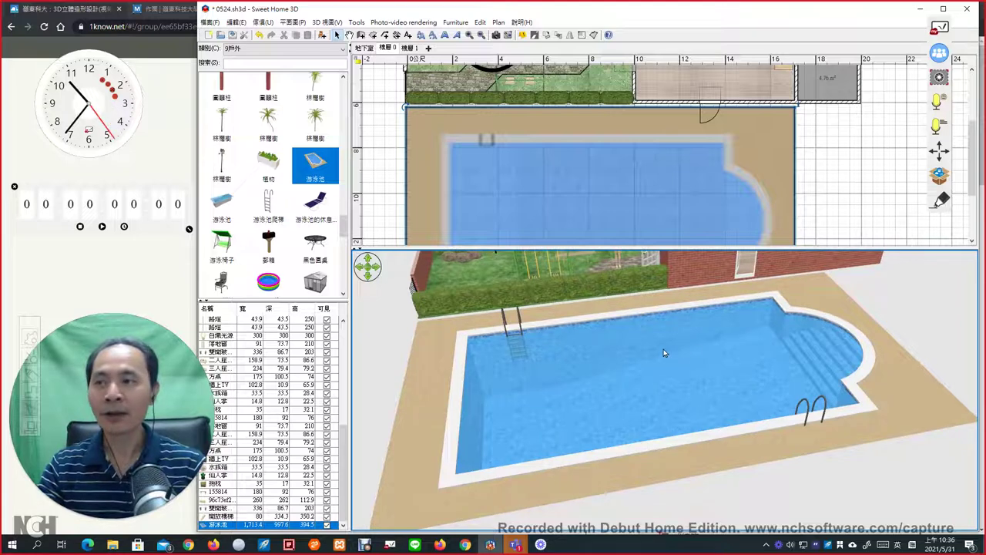
Add the standing 男人 figure in a dark suit from the 11人物動物 category inside the pool near its rounded steps
{"action": "left_click", "coordinate": [343, 48]}
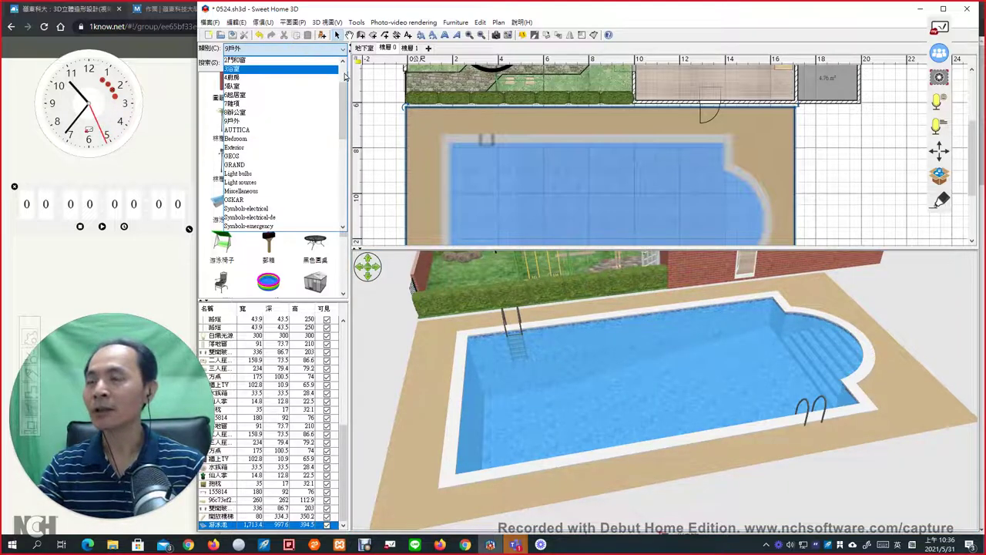
{"action": "scroll", "coordinate": [346, 75], "scroll_direction": "up", "scroll_amount": 2}
{"action": "left_click", "coordinate": [302, 86]}
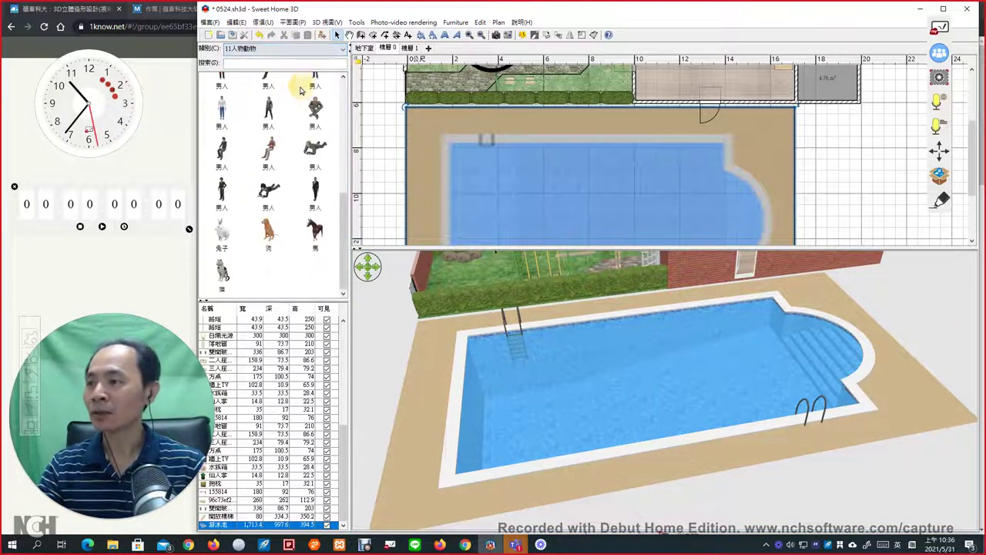
{"action": "mouse_move", "coordinate": [279, 116]}
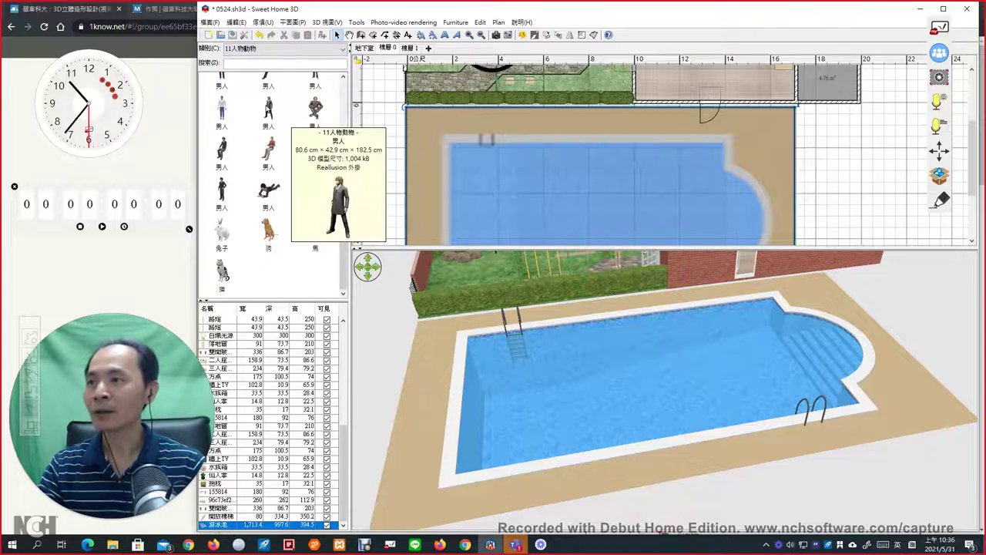
{"action": "left_click_drag", "start_coordinate": [268, 111], "coordinate": [685, 172]}
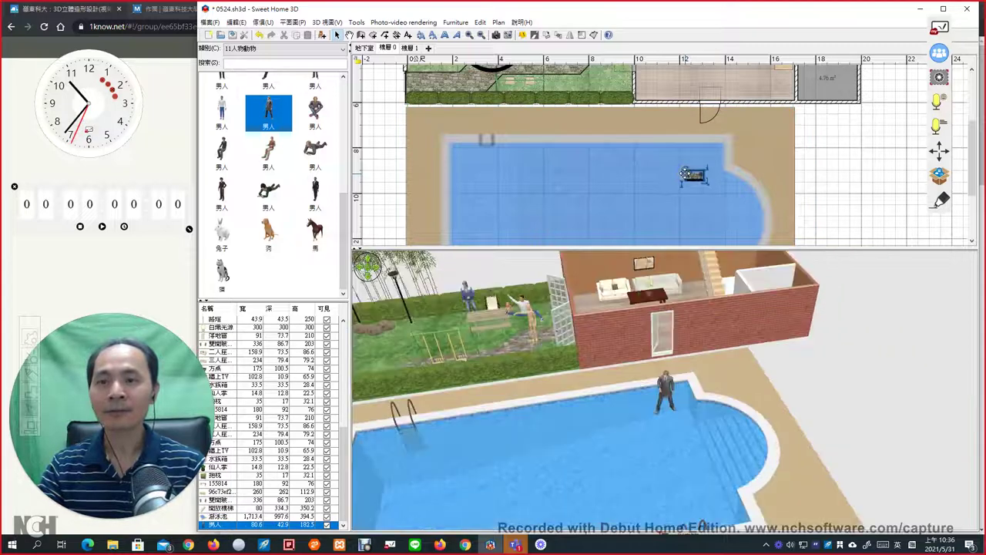
{"action": "left_click_drag", "start_coordinate": [693, 399], "coordinate": [708, 337]}
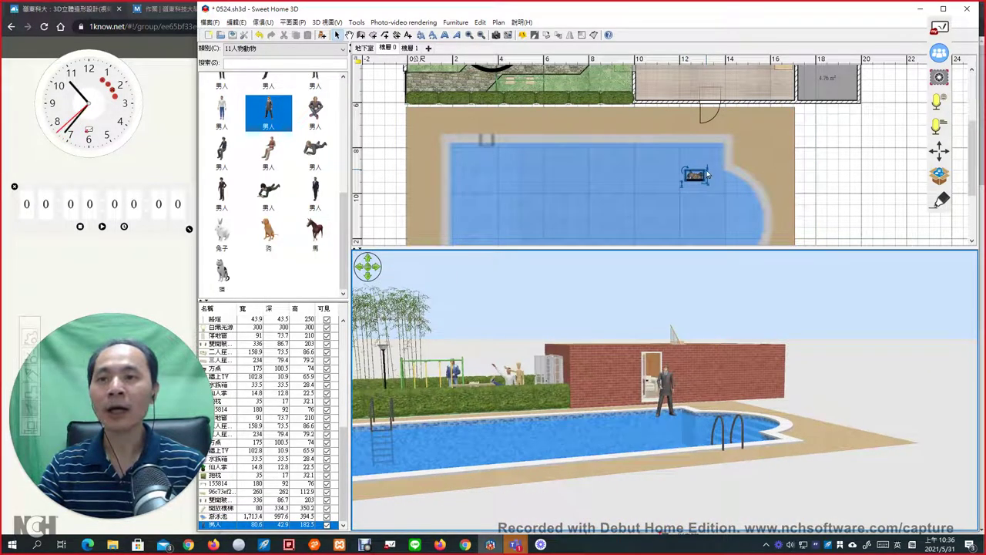
Cut the man figure from 樓層 0 and paste it at the same spot on the 地下室 level
{"action": "mouse_move", "coordinate": [707, 174]}
{"action": "left_mouse_down"}
{"action": "mouse_move", "coordinate": [699, 171]}
{"action": "mouse_move", "coordinate": [698, 189]}
{"action": "left_mouse_up"}
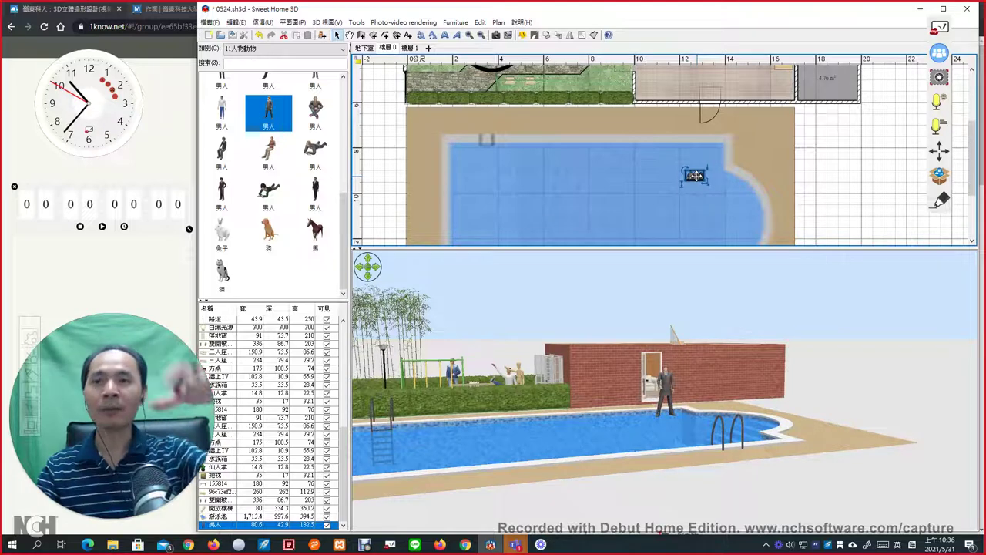
{"action": "left_click", "coordinate": [694, 176]}
{"action": "key", "text": "Delete"}
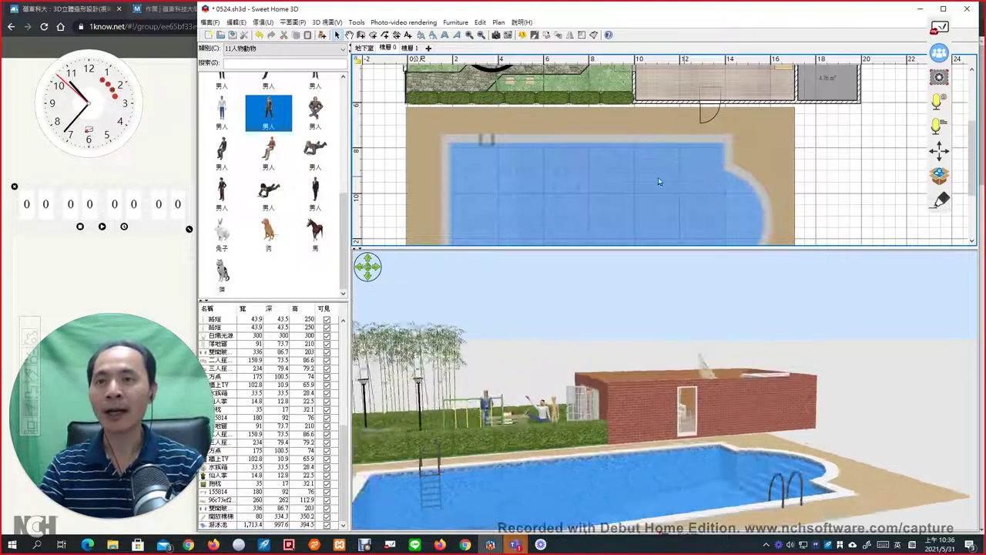
{"action": "left_click", "coordinate": [364, 48]}
{"action": "key", "text": "ctrl+v"}
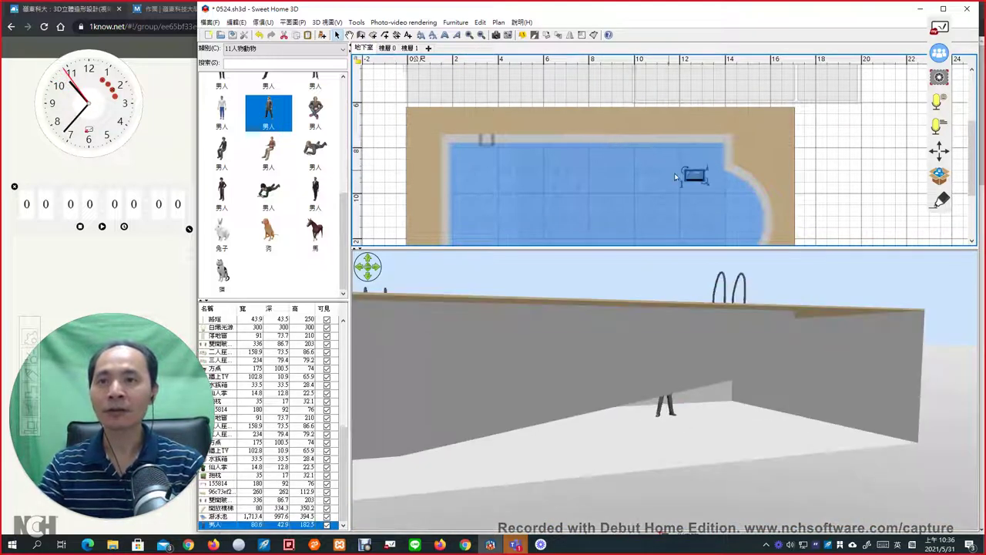
Move the man along the pool's house-side edge to about the 7.5 m mark and check his position in 3D
{"action": "left_click_drag", "start_coordinate": [754, 368], "coordinate": [723, 378]}
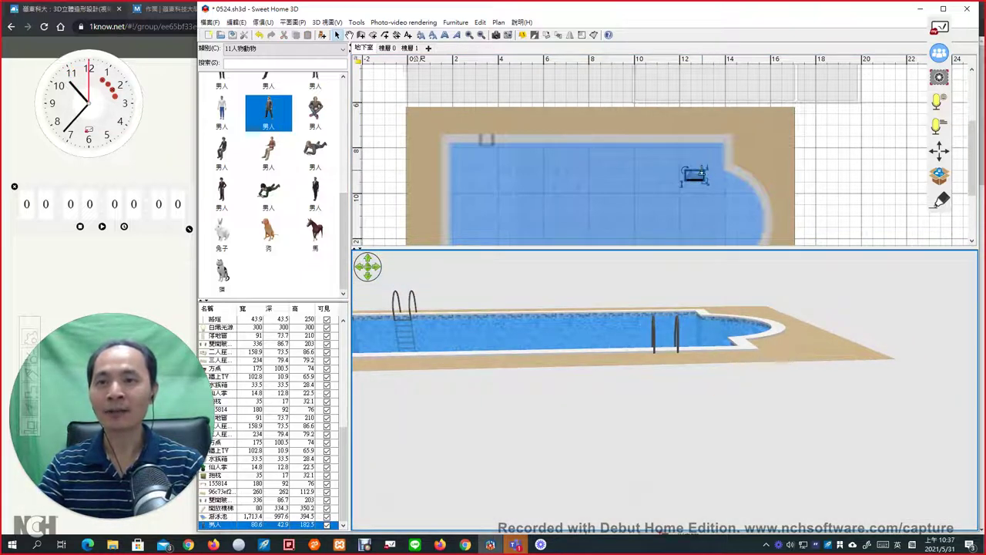
{"action": "left_click_drag", "start_coordinate": [709, 173], "coordinate": [709, 115]}
{"action": "left_click_drag", "start_coordinate": [726, 368], "coordinate": [671, 327]}
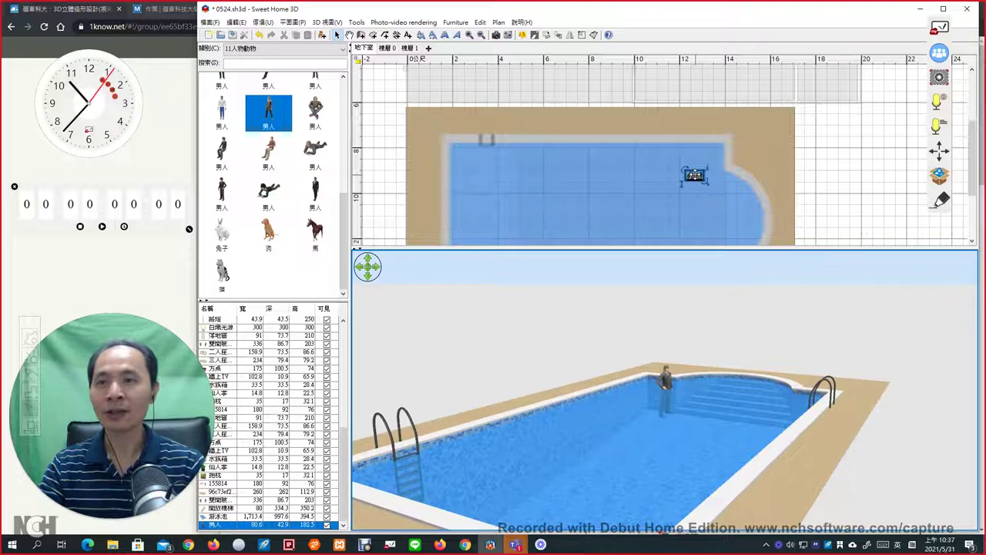
{"action": "left_click_drag", "start_coordinate": [693, 175], "coordinate": [576, 162]}
{"action": "left_click_drag", "start_coordinate": [781, 423], "coordinate": [651, 432]}
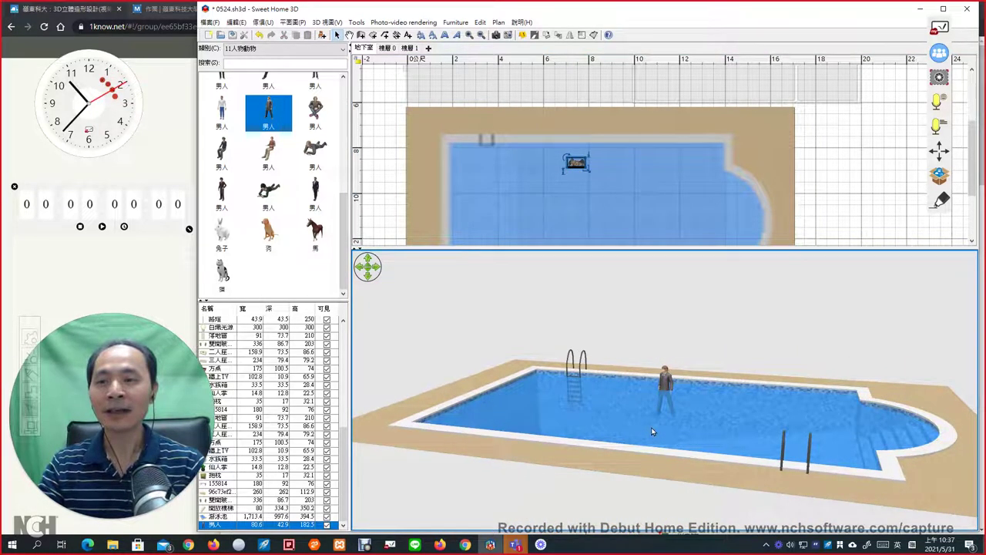
{"action": "scroll", "coordinate": [650, 427], "scroll_direction": "up", "scroll_amount": 4}
{"action": "scroll", "coordinate": [673, 416], "scroll_direction": "up", "scroll_amount": 3}
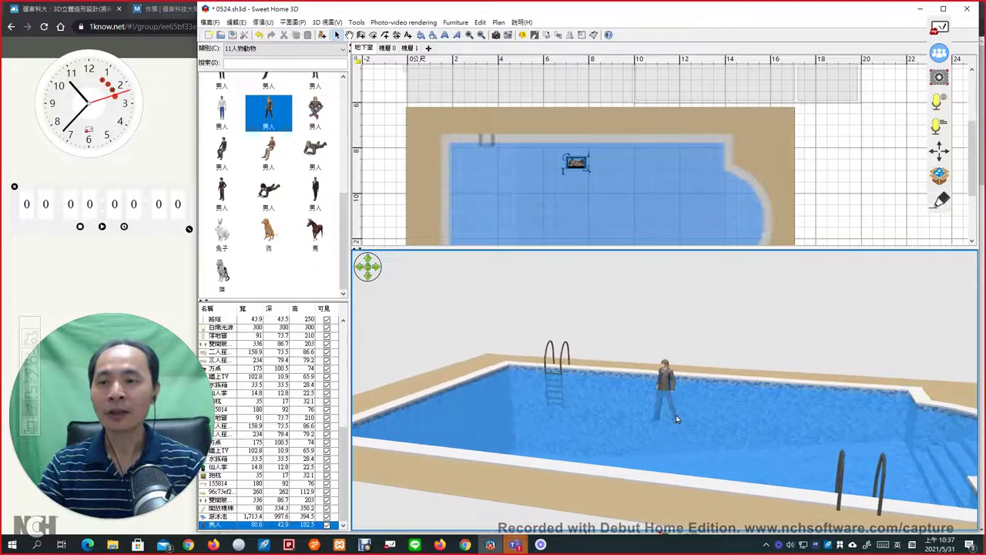
Check from 樓層 0 how the man stands in the pool relative to the house and garden
{"action": "left_click", "coordinate": [386, 47]}
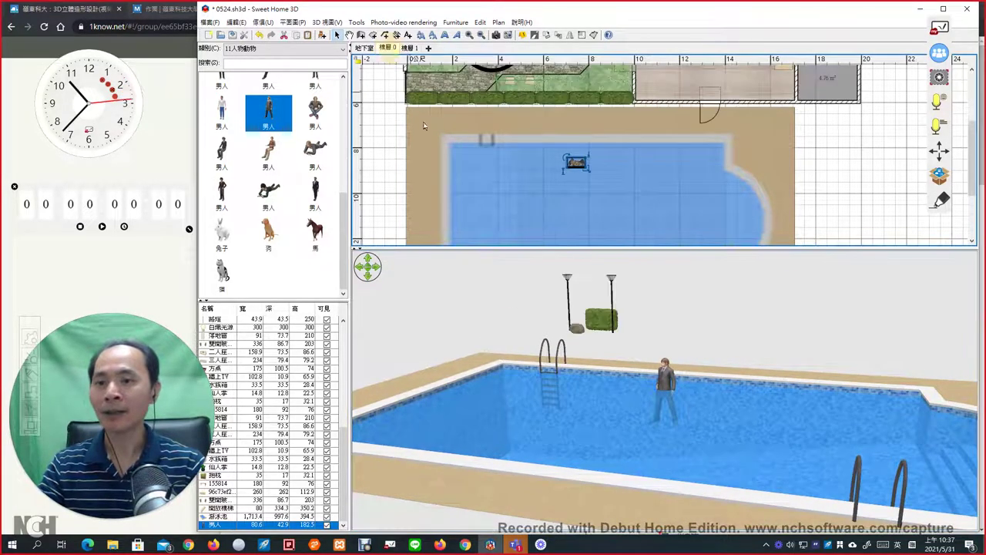
{"action": "left_click", "coordinate": [603, 413]}
{"action": "left_click_drag", "start_coordinate": [603, 412], "coordinate": [707, 417]}
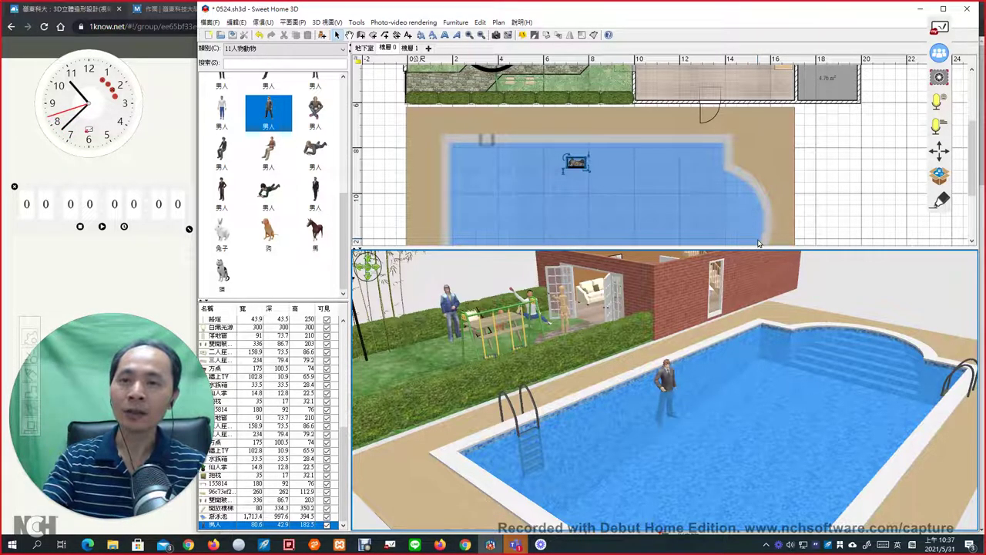
{"action": "left_click_drag", "start_coordinate": [780, 357], "coordinate": [722, 342]}
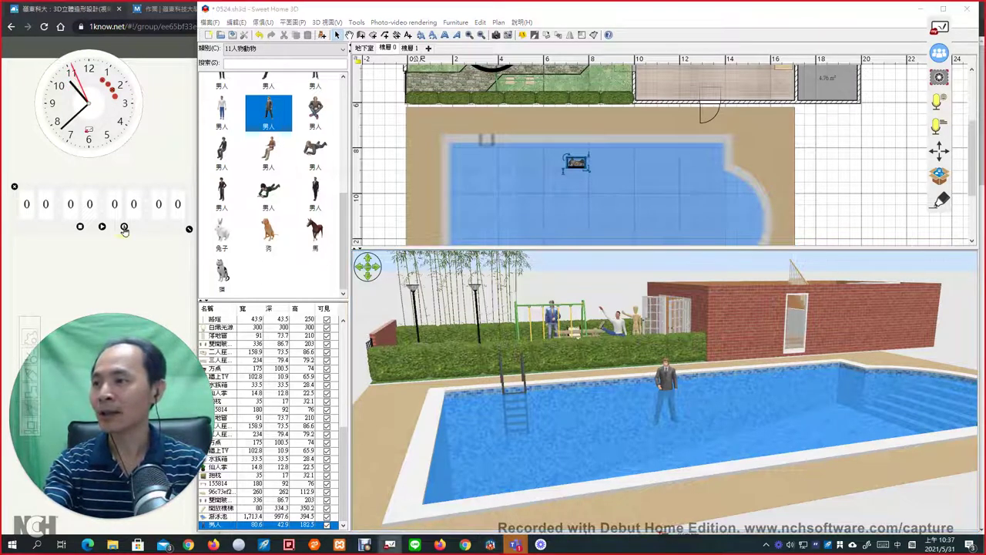
Set the desktop countdown timer to 5 minutes, start it and bring up the online meeting window
{"action": "mouse_move", "coordinate": [125, 208]}
{"action": "left_click", "coordinate": [90, 189]}
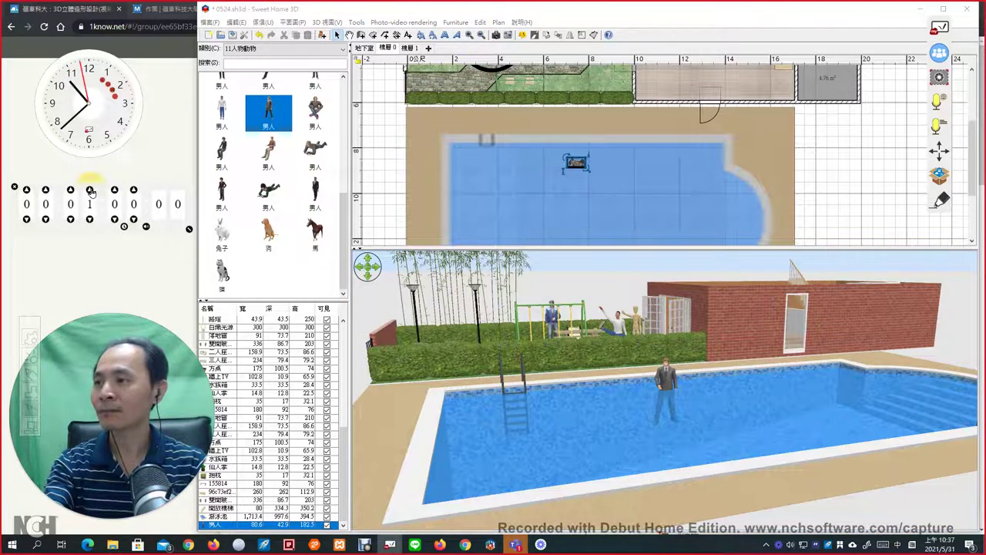
{"action": "left_click", "coordinate": [91, 191]}
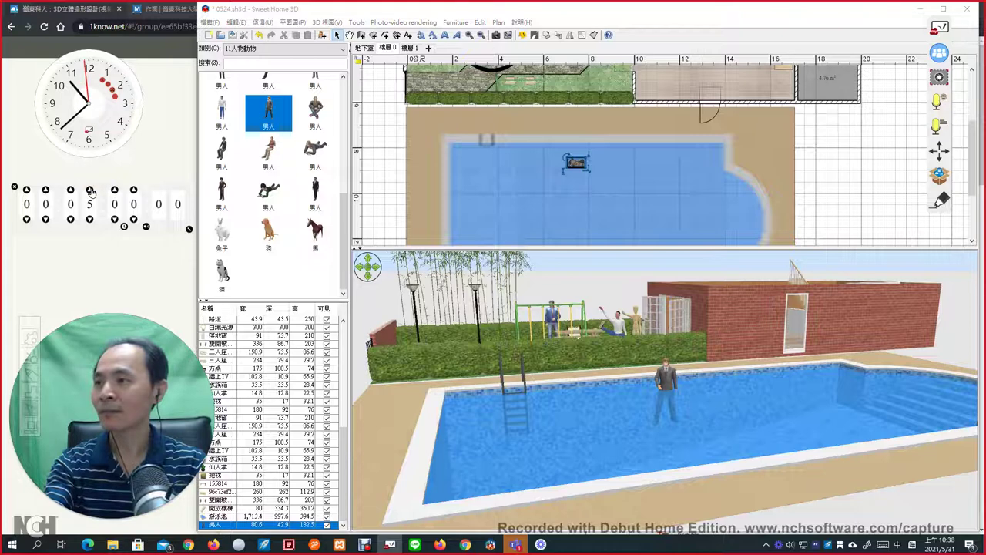
{"action": "left_click", "coordinate": [124, 228]}
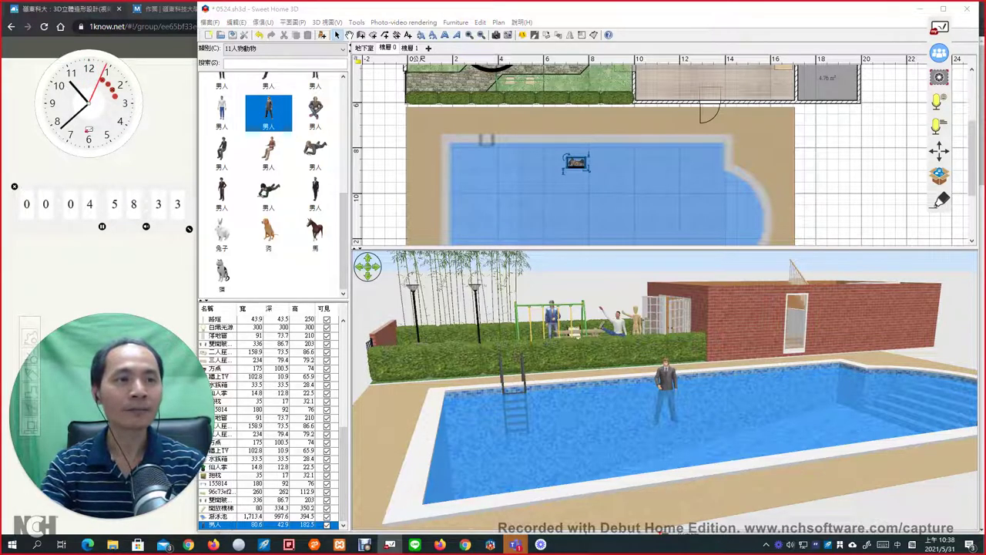
{"action": "left_click", "coordinate": [390, 543]}
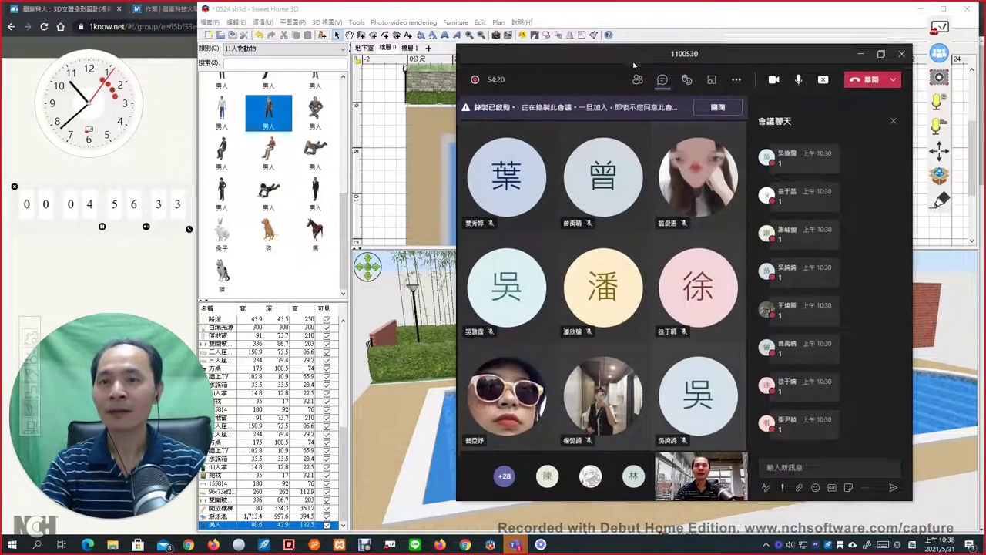
{"action": "left_click_drag", "start_coordinate": [633, 64], "coordinate": [659, 70]}
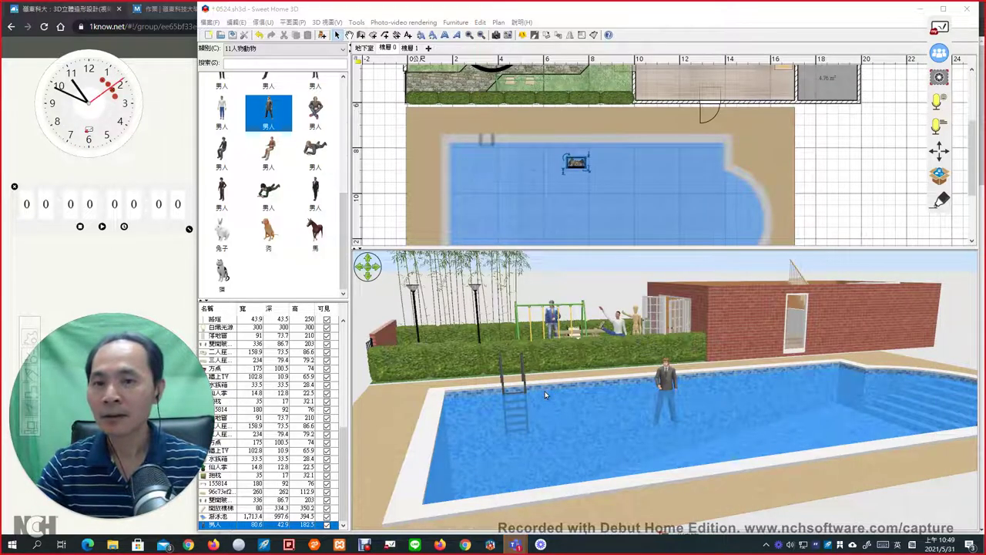
Return to the 地下室 level and enlarge the plan area to show the house outline beside the pool
{"action": "left_click_drag", "start_coordinate": [659, 400], "coordinate": [623, 416]}
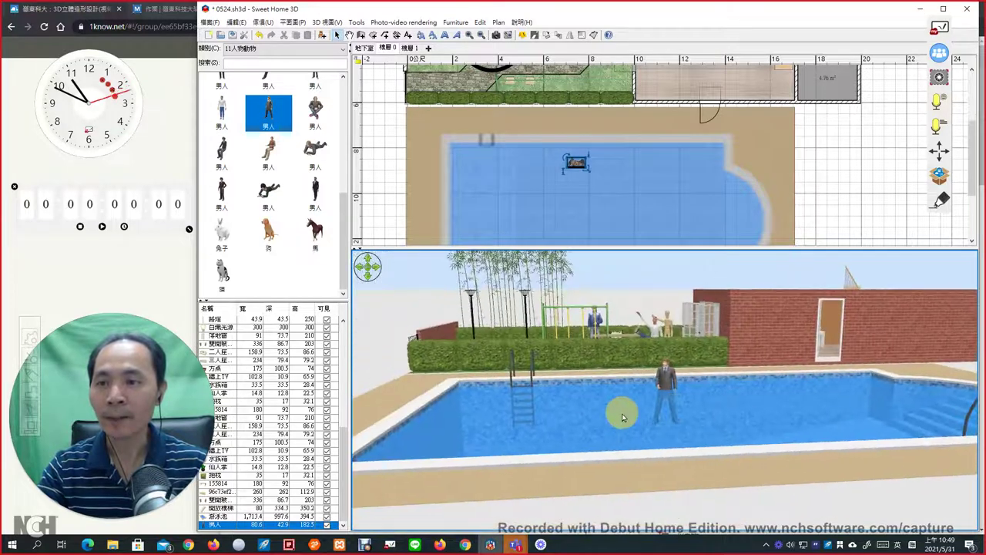
{"action": "left_click", "coordinate": [365, 48]}
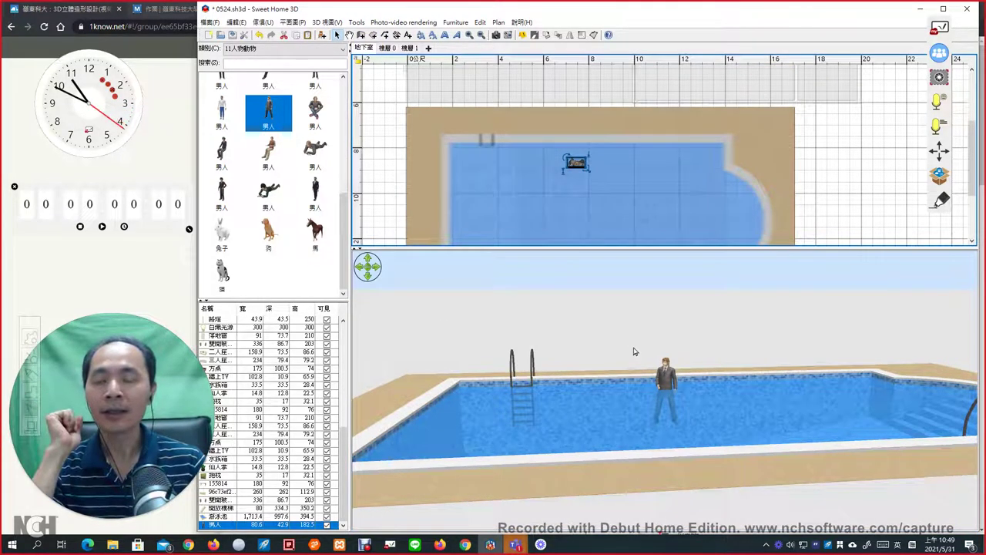
{"action": "mouse_move", "coordinate": [637, 347]}
{"action": "left_mouse_down"}
{"action": "mouse_move", "coordinate": [722, 352]}
{"action": "mouse_move", "coordinate": [710, 363]}
{"action": "mouse_move", "coordinate": [618, 344]}
{"action": "left_mouse_up"}
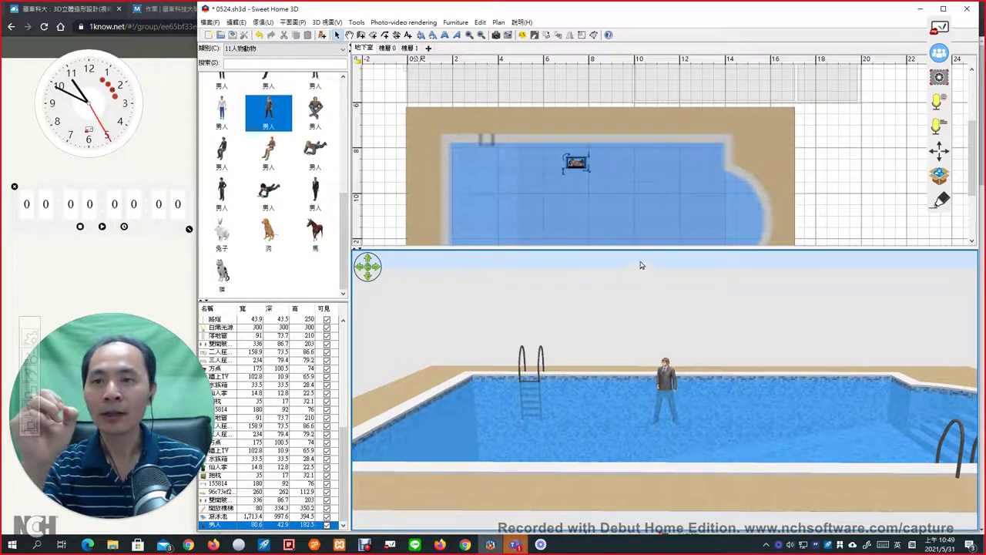
{"action": "left_click_drag", "start_coordinate": [641, 248], "coordinate": [657, 182]}
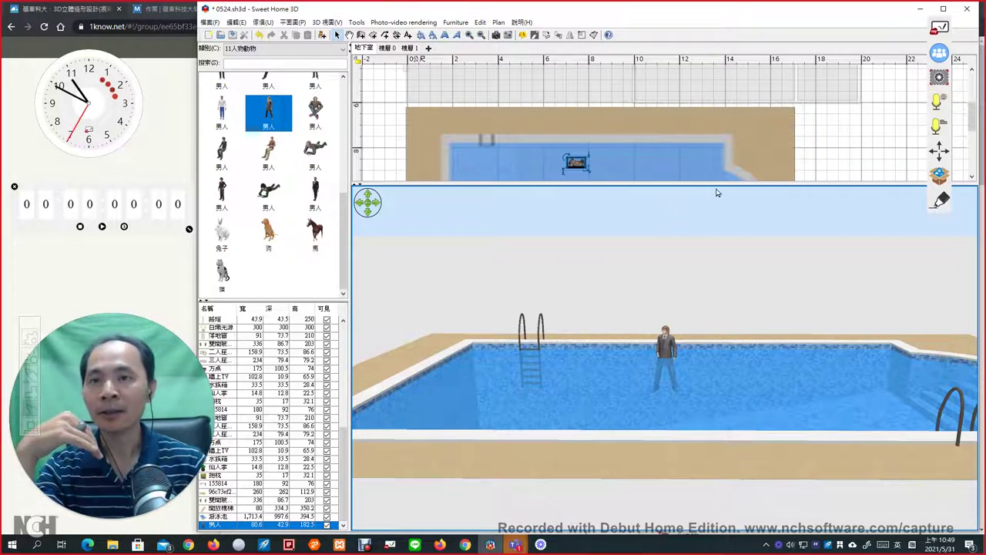
{"action": "left_click_drag", "start_coordinate": [716, 183], "coordinate": [704, 370]}
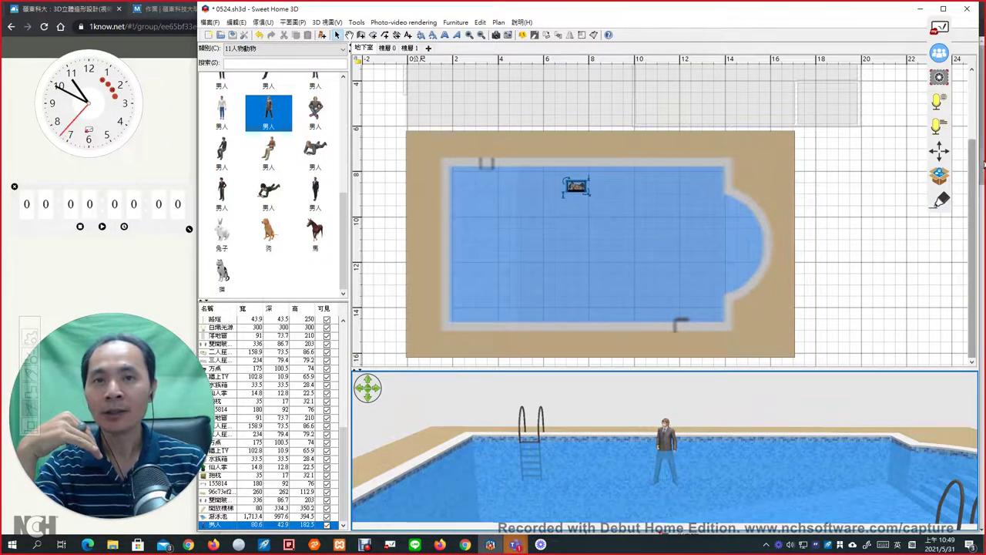
{"action": "scroll", "coordinate": [972, 177], "scroll_direction": "up", "scroll_amount": 2}
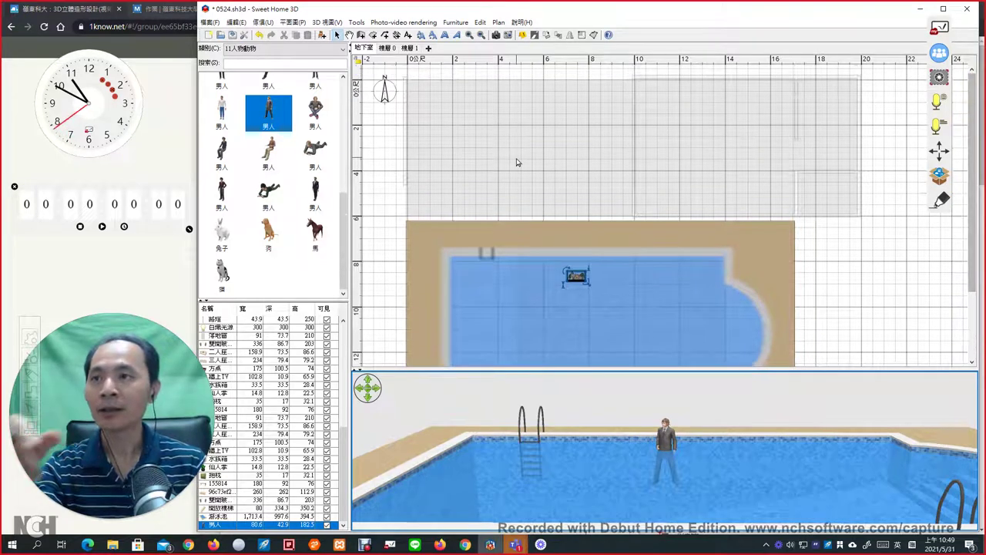
Draw a closed rectangle of walls on 地下室 along the house outline, about 20 m by 6 m
{"action": "left_click", "coordinate": [360, 35]}
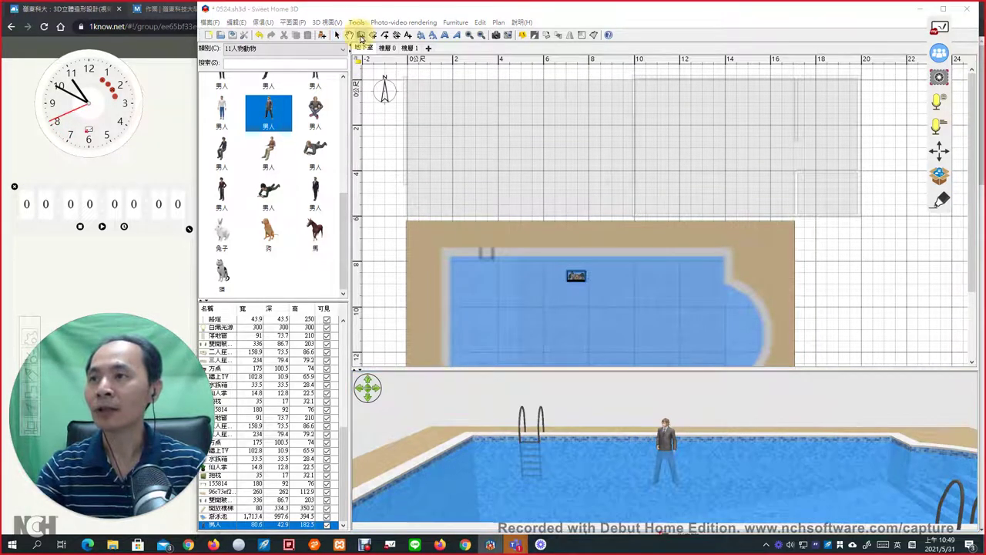
{"action": "left_click", "coordinate": [592, 339]}
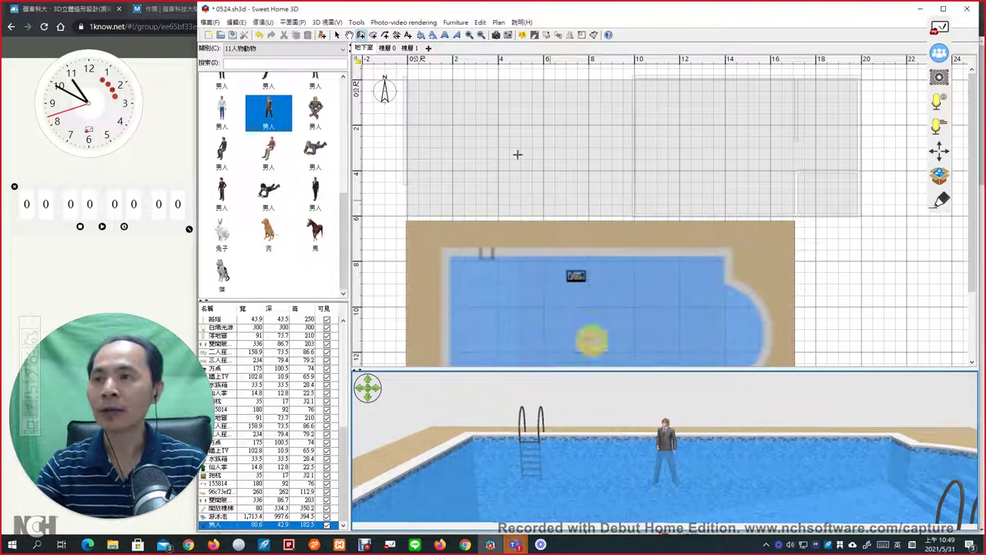
{"action": "left_click", "coordinate": [406, 77]}
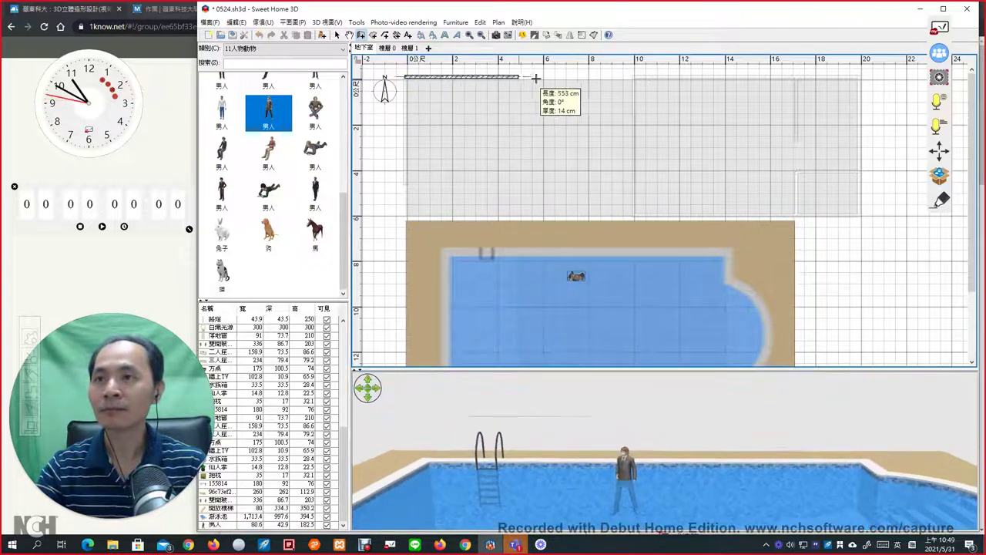
{"action": "left_click", "coordinate": [859, 79]}
{"action": "left_click", "coordinate": [859, 214]}
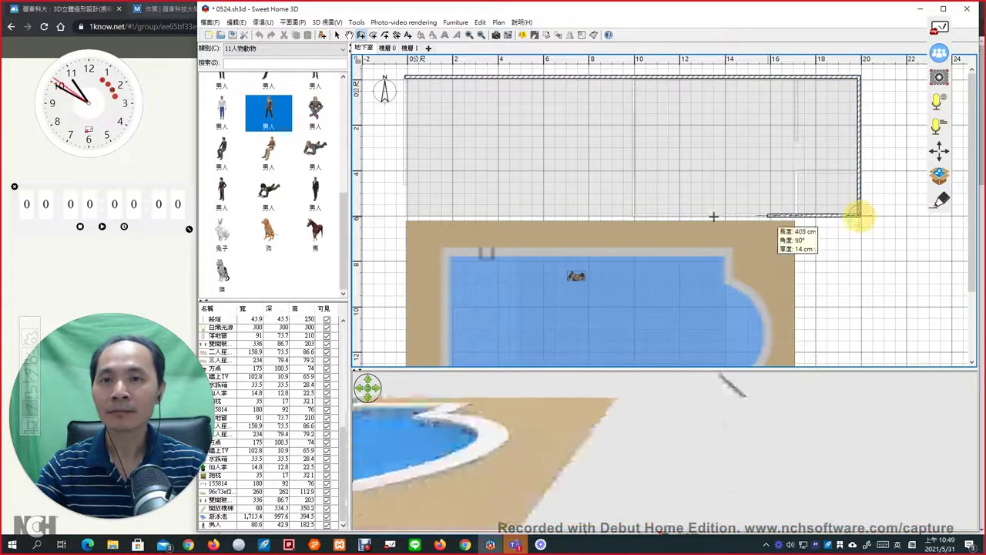
{"action": "left_click", "coordinate": [406, 215]}
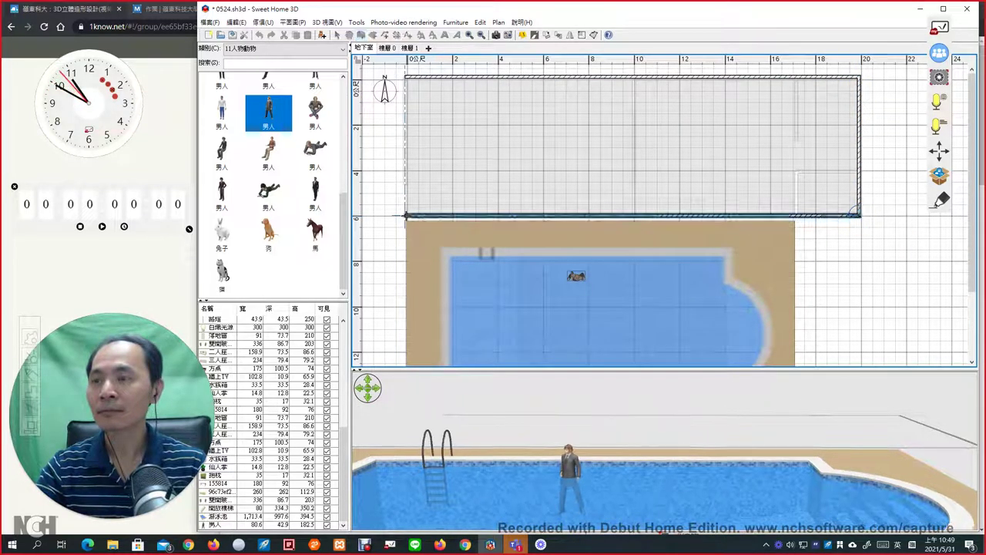
{"action": "double_click", "coordinate": [406, 78]}
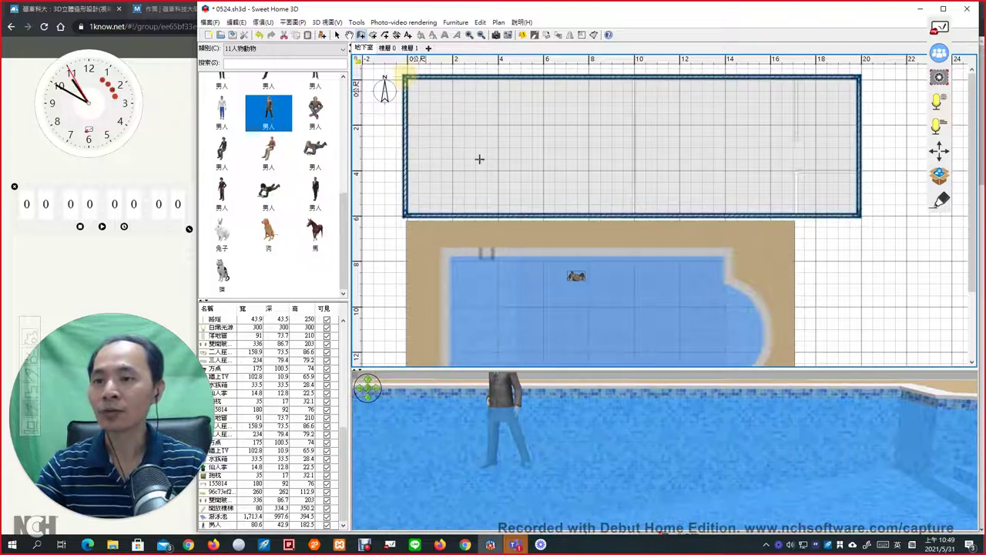
Examine the basement walls in an enlarged 3D view, marking a height of 250 against 350 and clearing the marks
{"action": "left_click_drag", "start_coordinate": [619, 407], "coordinate": [555, 458]}
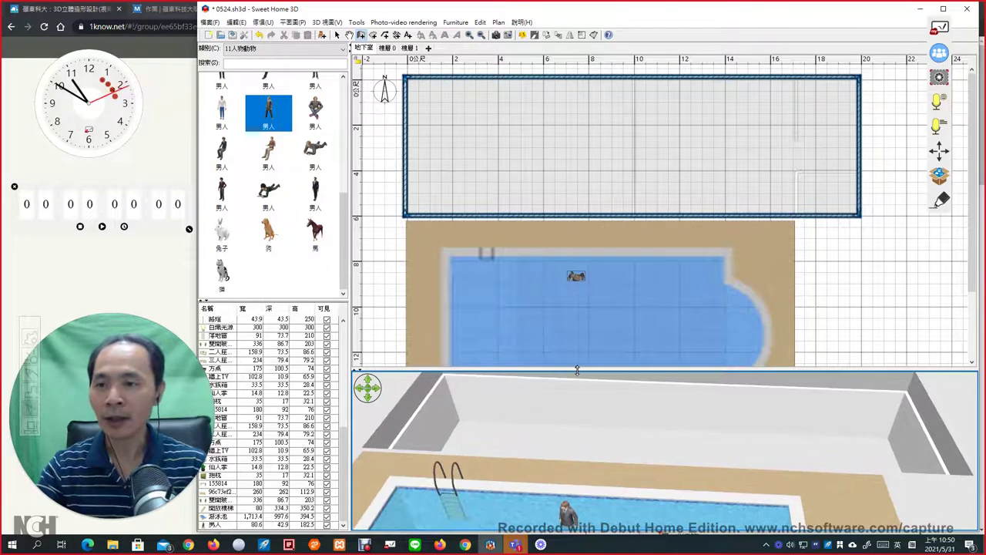
{"action": "left_click_drag", "start_coordinate": [577, 369], "coordinate": [593, 265]}
{"action": "left_click_drag", "start_coordinate": [595, 352], "coordinate": [563, 359]}
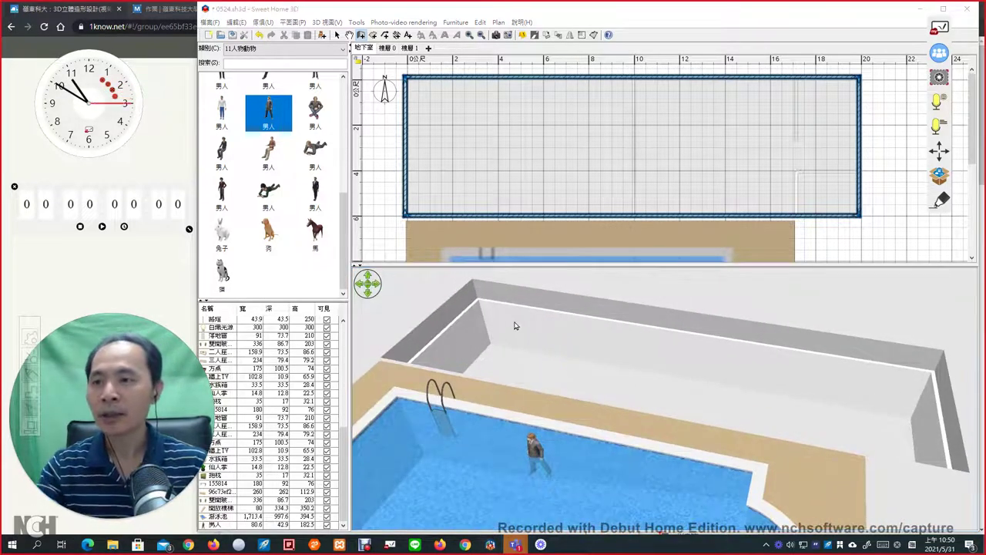
{"action": "mouse_move", "coordinate": [502, 311]}
{"action": "left_mouse_down"}
{"action": "mouse_move", "coordinate": [493, 299]}
{"action": "mouse_move", "coordinate": [490, 308]}
{"action": "mouse_move", "coordinate": [501, 293]}
{"action": "mouse_move", "coordinate": [517, 293]}
{"action": "left_mouse_up"}
{"action": "left_click_drag", "start_coordinate": [601, 318], "coordinate": [625, 322]}
{"action": "mouse_move", "coordinate": [614, 322]}
{"action": "left_mouse_down"}
{"action": "mouse_move", "coordinate": [604, 364]}
{"action": "mouse_move", "coordinate": [657, 351]}
{"action": "mouse_move", "coordinate": [654, 363]}
{"action": "mouse_move", "coordinate": [653, 350]}
{"action": "mouse_move", "coordinate": [660, 367]}
{"action": "mouse_move", "coordinate": [686, 351]}
{"action": "left_mouse_up"}
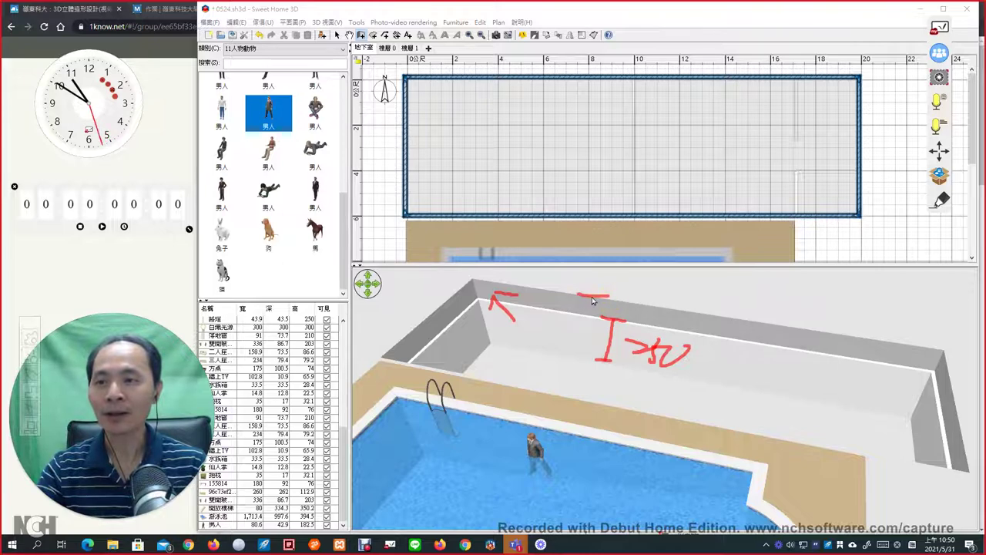
{"action": "mouse_move", "coordinate": [591, 298]}
{"action": "left_mouse_down"}
{"action": "mouse_move", "coordinate": [581, 376]}
{"action": "mouse_move", "coordinate": [603, 367]}
{"action": "left_mouse_up"}
{"action": "mouse_move", "coordinate": [566, 319]}
{"action": "left_mouse_down"}
{"action": "mouse_move", "coordinate": [558, 338]}
{"action": "mouse_move", "coordinate": [593, 330]}
{"action": "mouse_move", "coordinate": [584, 344]}
{"action": "left_mouse_up"}
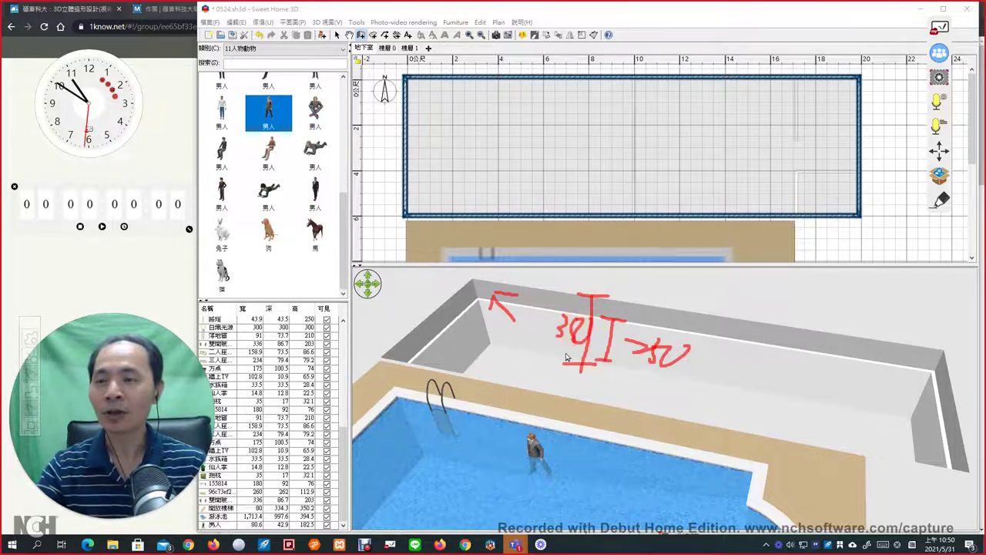
{"action": "key", "text": "Escape"}
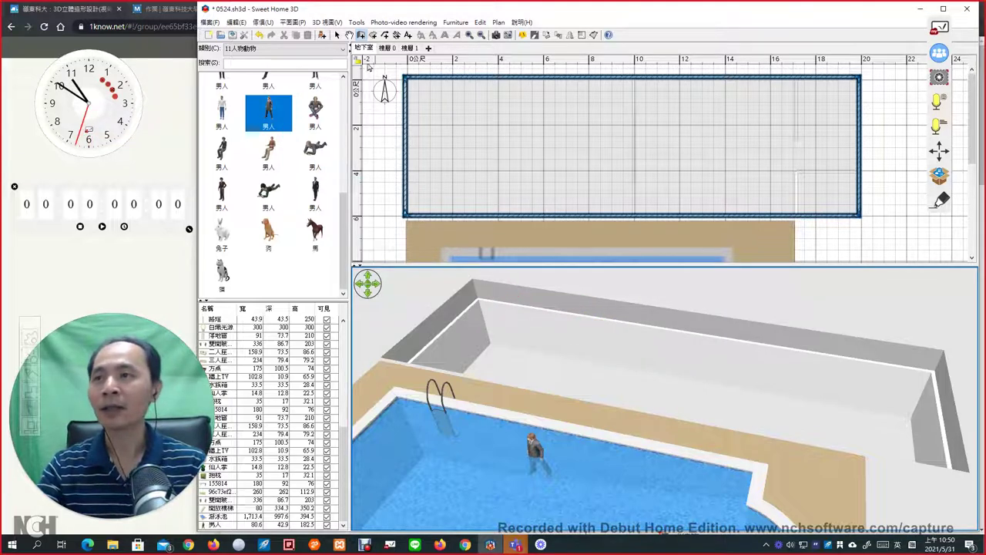
Set the height of the four basement walls to 350 cm
{"action": "left_click", "coordinate": [336, 35]}
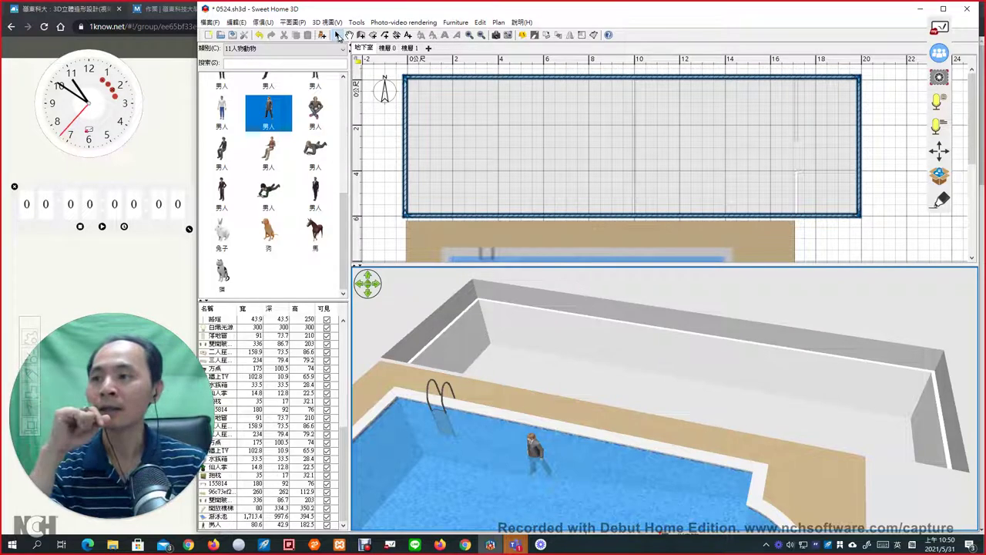
{"action": "right_click", "coordinate": [511, 74]}
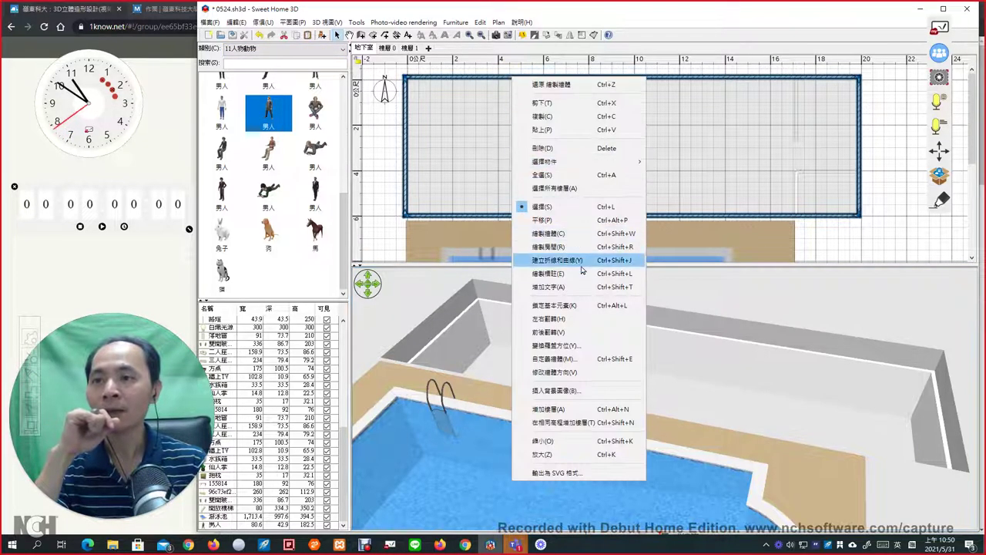
{"action": "left_click", "coordinate": [578, 358]}
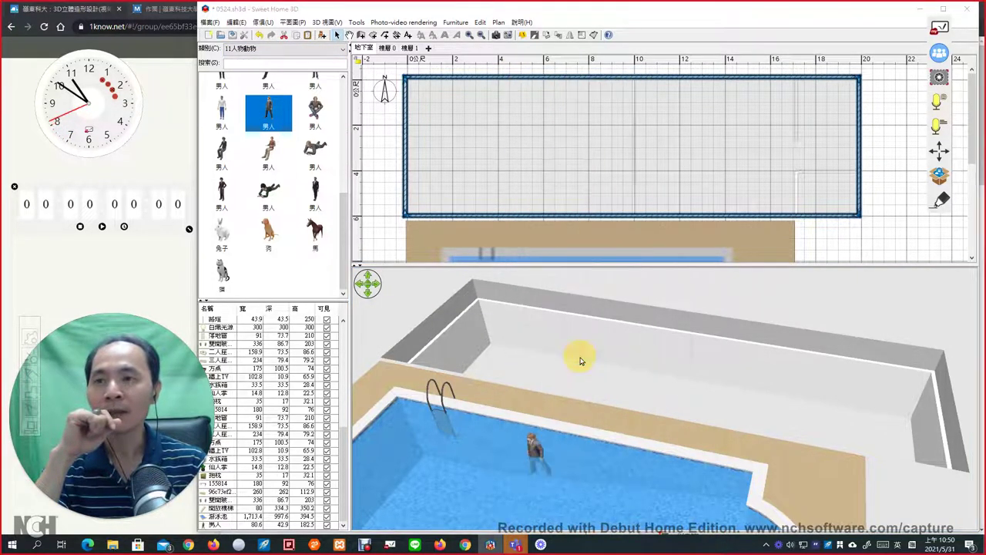
{"action": "left_click", "coordinate": [566, 302]}
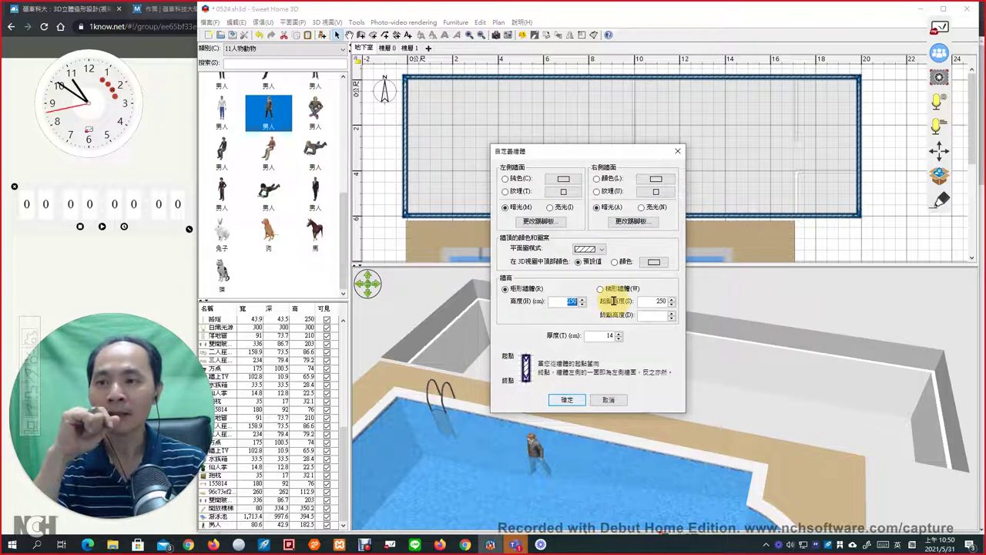
{"action": "type", "text": "350"}
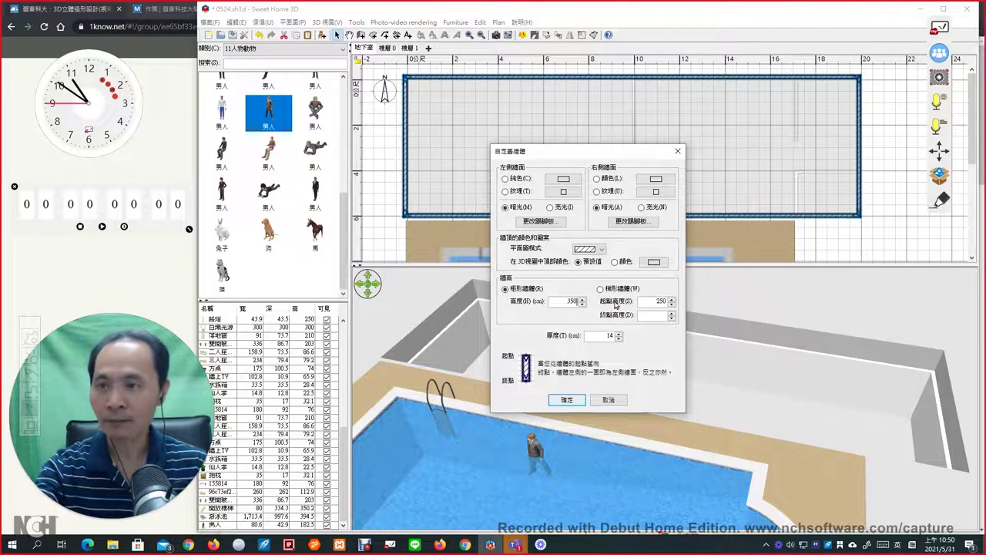
{"action": "left_click", "coordinate": [566, 399]}
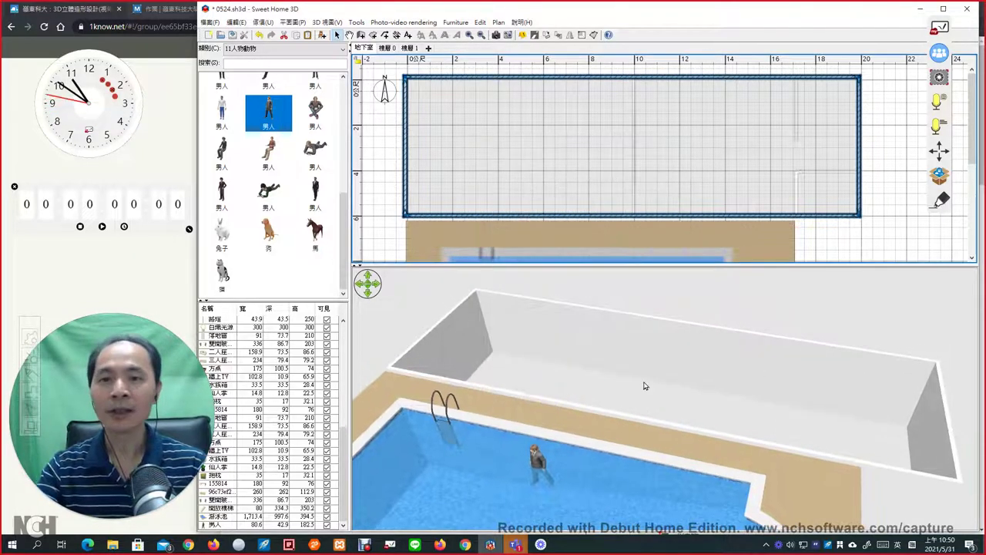
Create a room floor filling the area enclosed by the basement walls and check it in 3D beside the pool
{"action": "left_click_drag", "start_coordinate": [649, 385], "coordinate": [715, 381]}
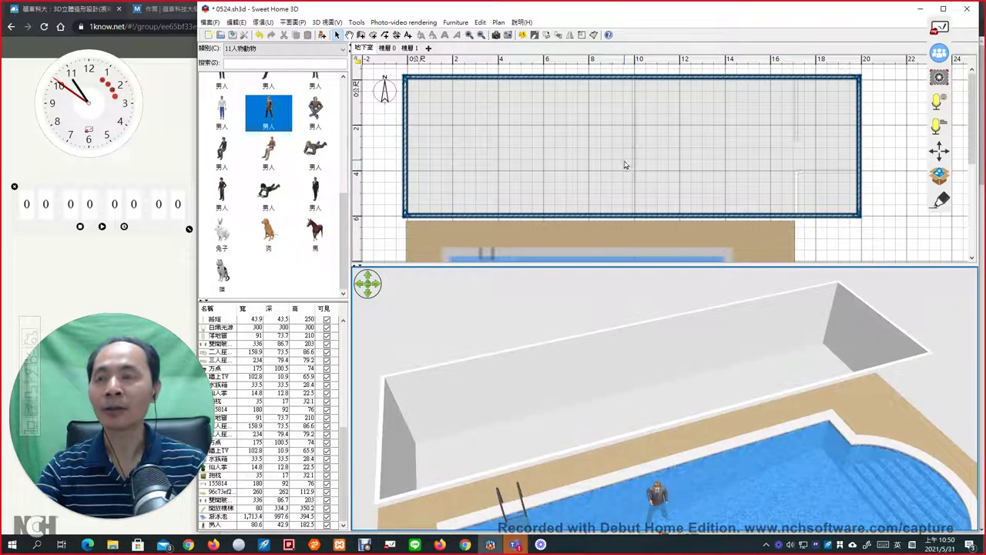
{"action": "left_click", "coordinate": [362, 34]}
{"action": "left_click", "coordinate": [588, 328]}
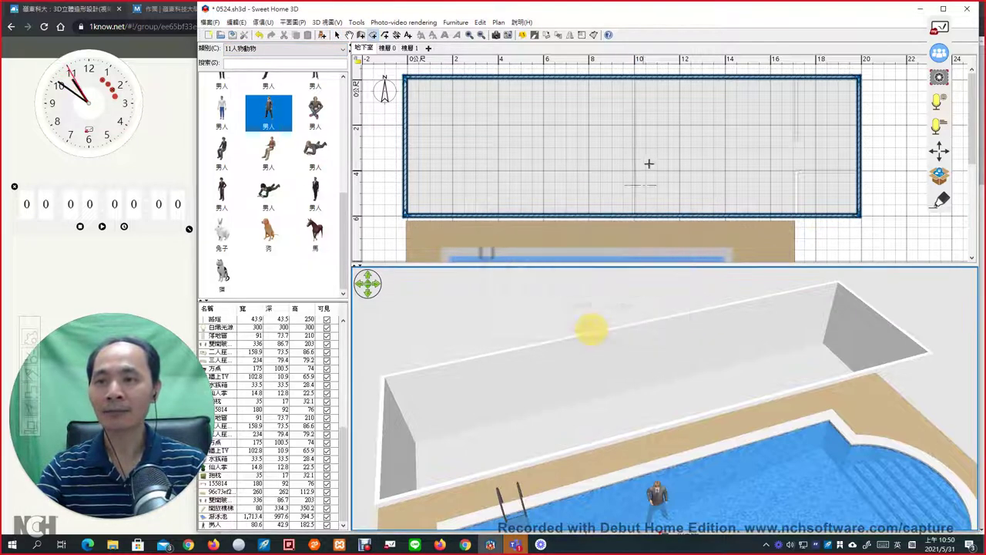
{"action": "double_click", "coordinate": [650, 159]}
{"action": "left_click_drag", "start_coordinate": [627, 334], "coordinate": [593, 321]}
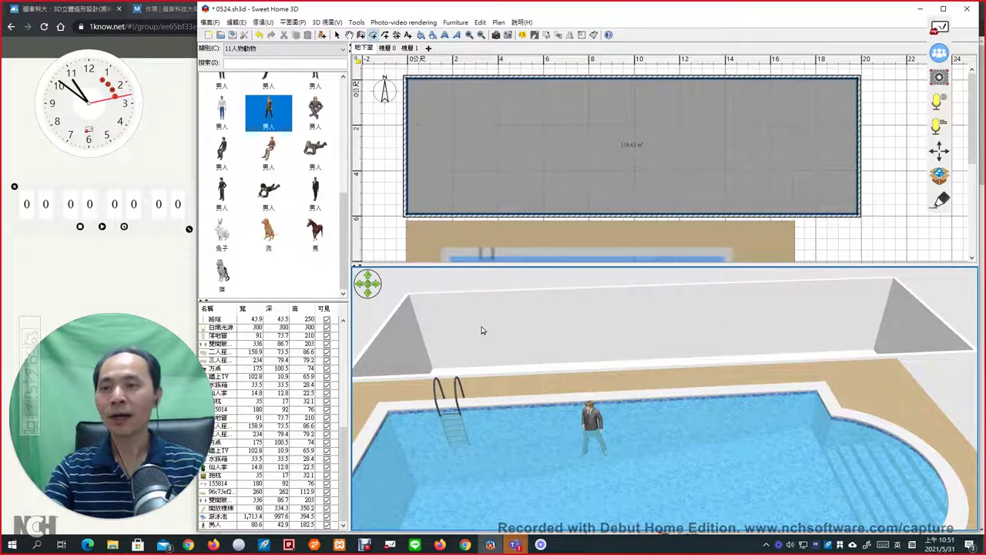
{"action": "left_click_drag", "start_coordinate": [476, 337], "coordinate": [436, 325]}
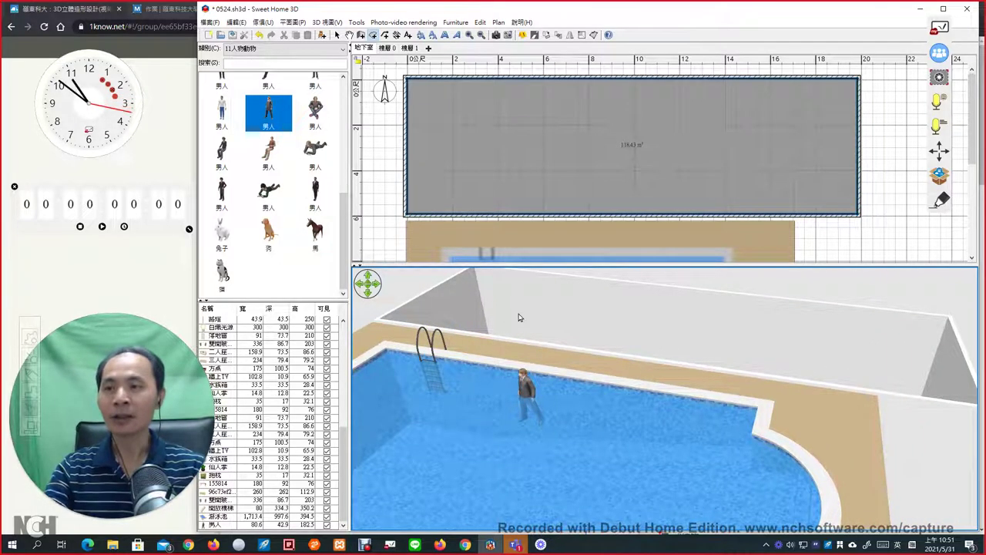
{"action": "left_click_drag", "start_coordinate": [519, 315], "coordinate": [545, 308]}
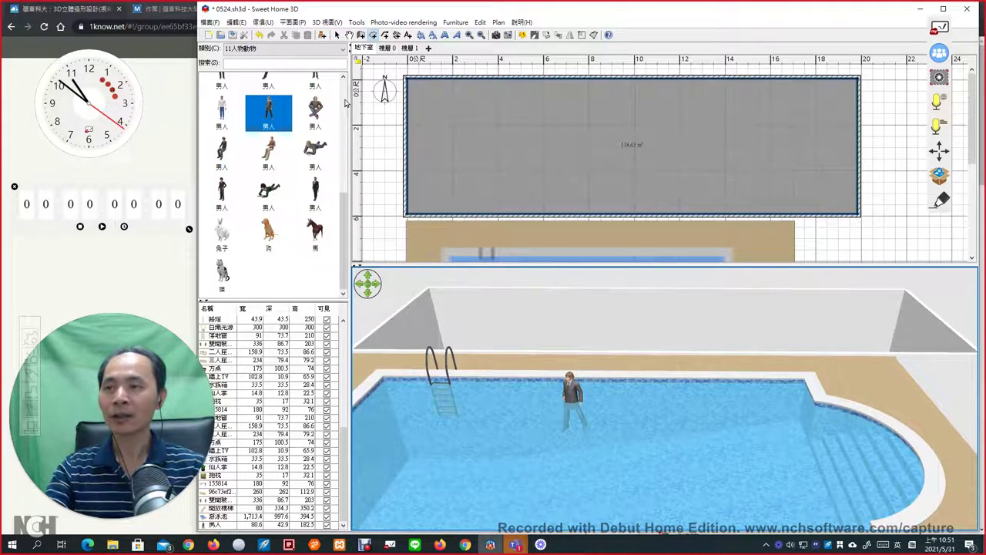
Search all furniture categories for 三 and place the 三角形 object outside the basement's west wall
{"action": "scroll", "coordinate": [342, 96], "scroll_direction": "up", "scroll_amount": 5}
{"action": "left_click", "coordinate": [236, 49]}
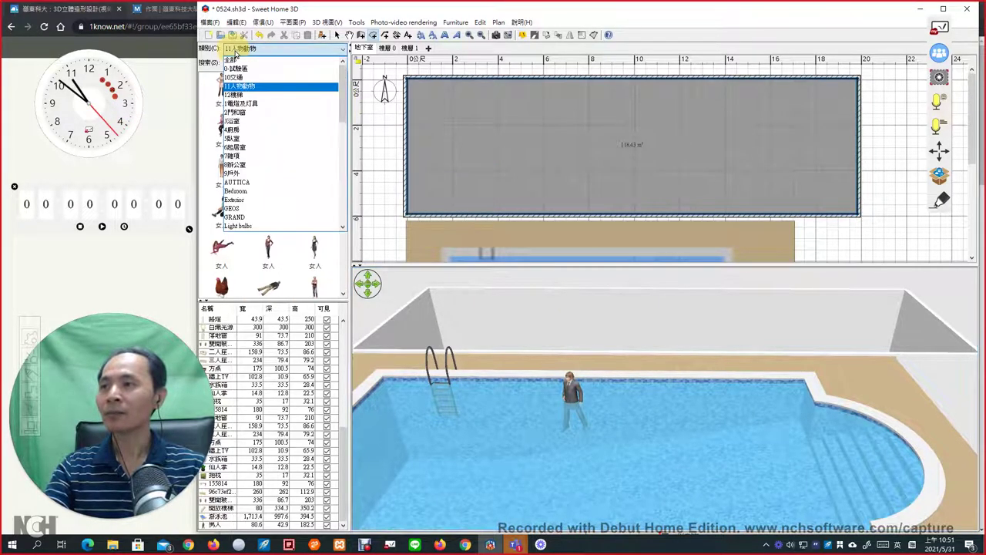
{"action": "left_click", "coordinate": [239, 61]}
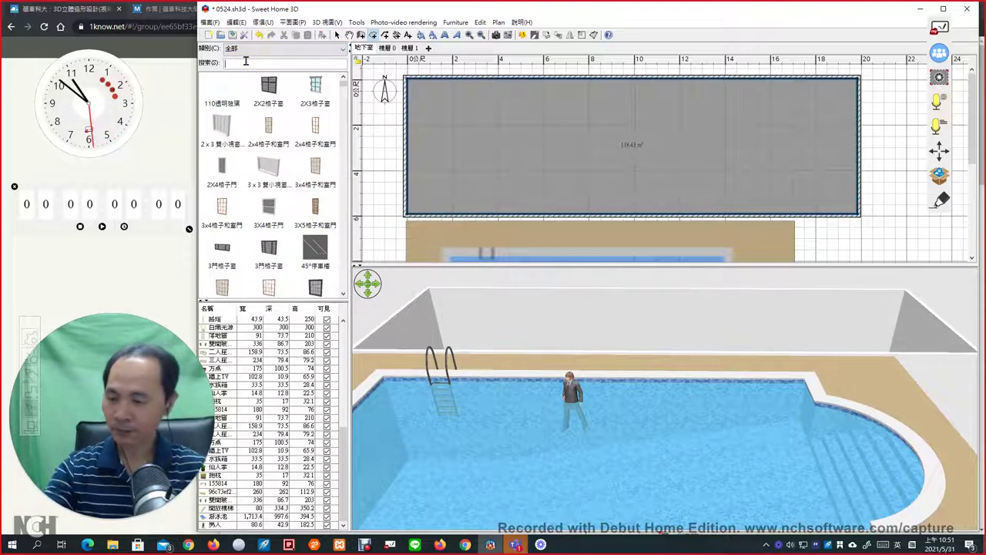
{"action": "type", "text": "a"}
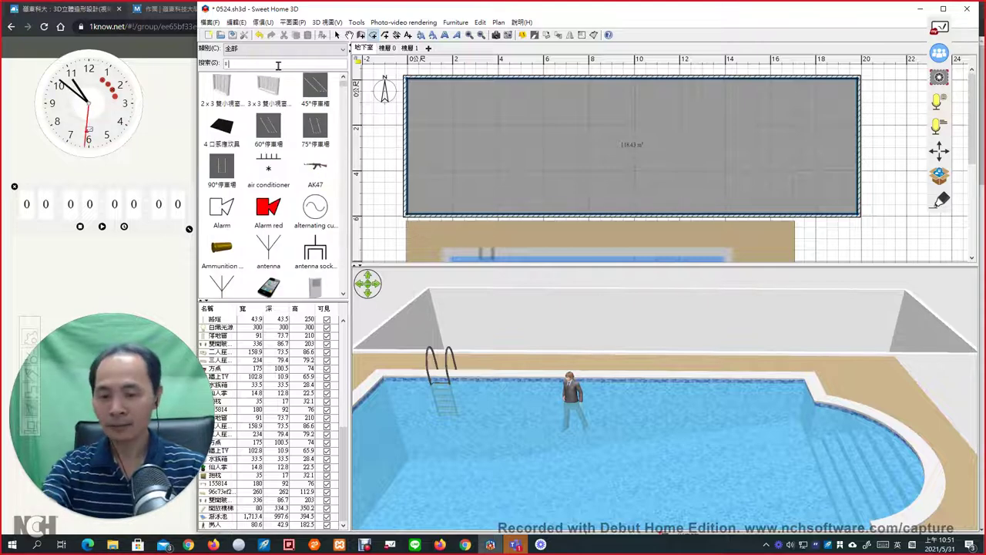
{"action": "key", "text": "BackSpace"}
{"action": "type", "text": "三"}
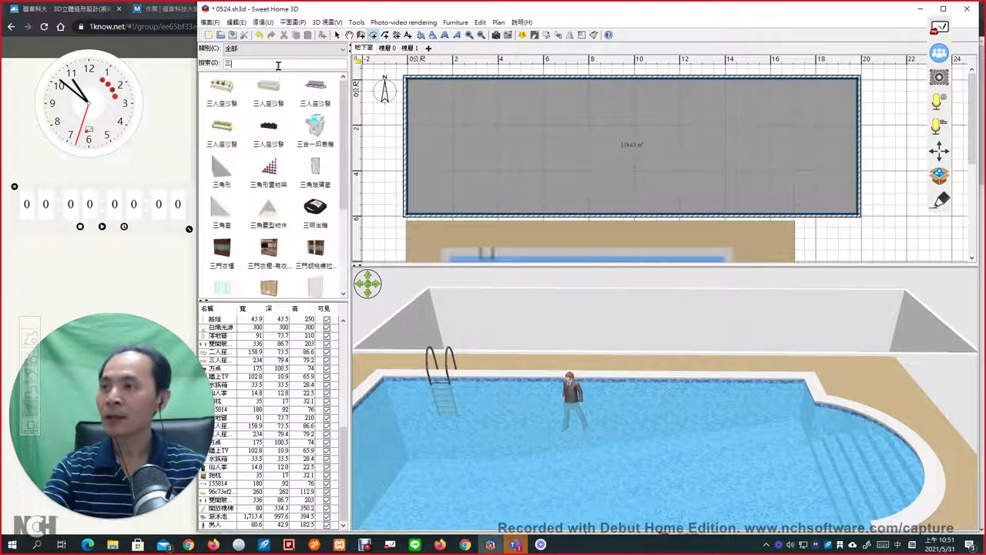
{"action": "left_click", "coordinate": [218, 176]}
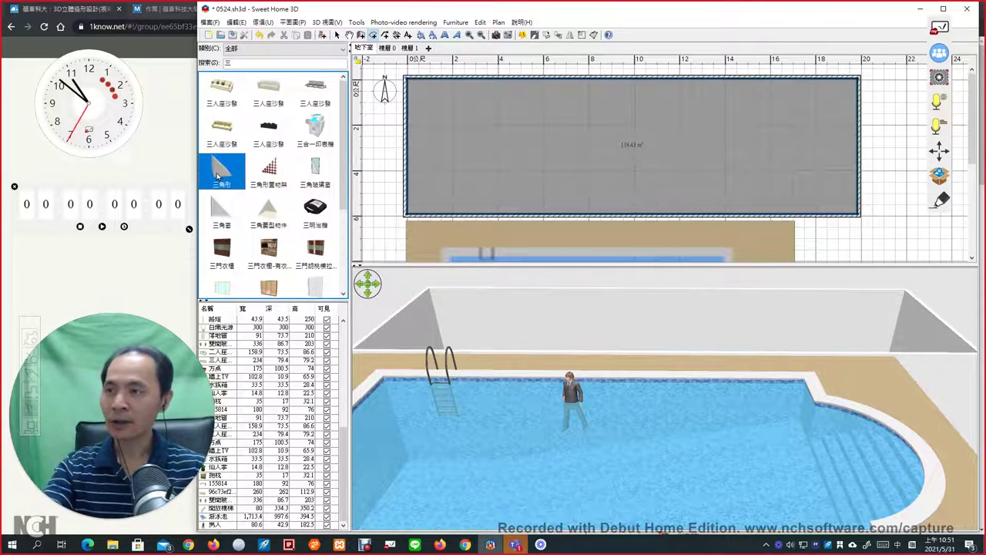
{"action": "mouse_move", "coordinate": [218, 176]}
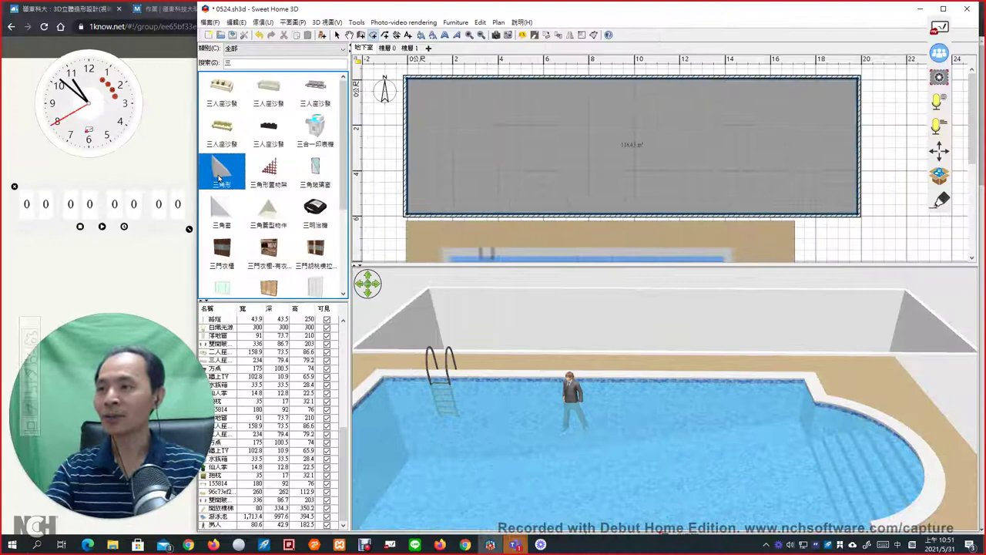
{"action": "mouse_move", "coordinate": [218, 178]}
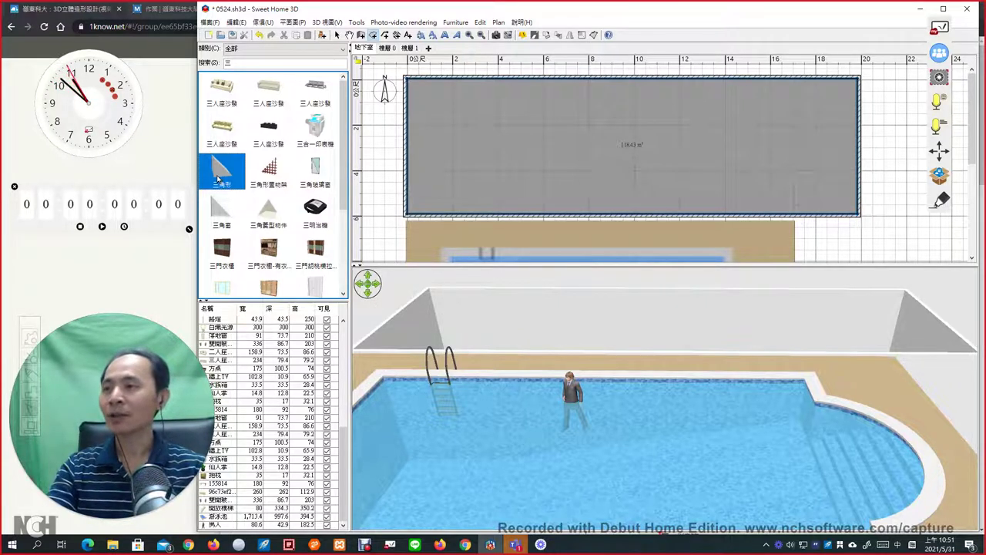
{"action": "left_click_drag", "start_coordinate": [218, 174], "coordinate": [388, 144]}
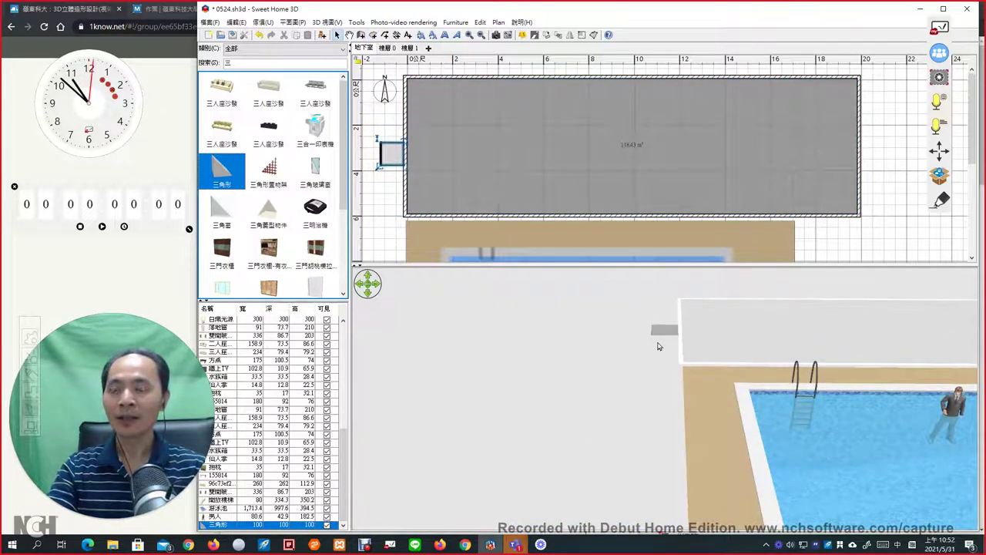
Enlarge the 三角形 object to about 1,005 by 770 cm and rotate it to form a ramp leading to the basement's west wall
{"action": "left_click_drag", "start_coordinate": [658, 346], "coordinate": [645, 389]}
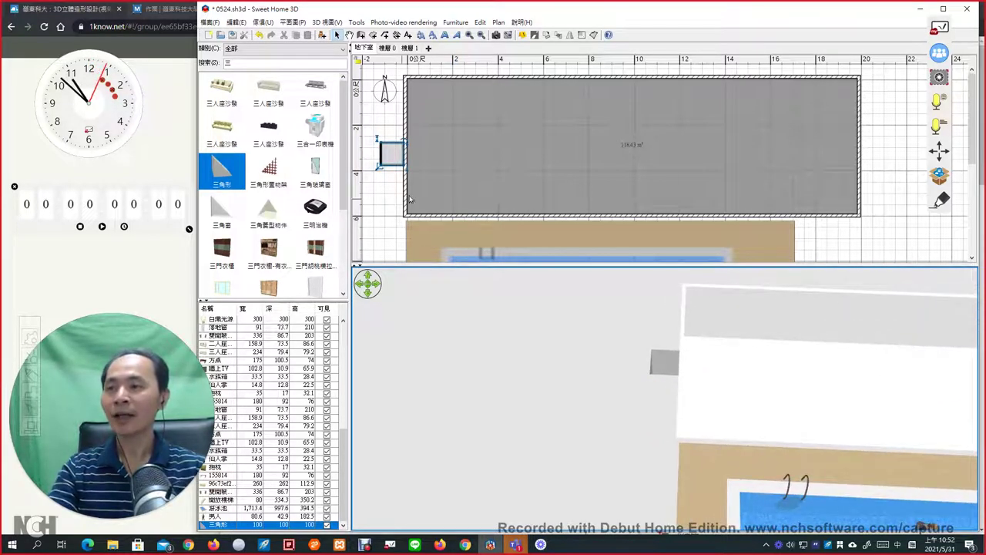
{"action": "scroll", "coordinate": [436, 186], "scroll_direction": "down", "scroll_amount": 3}
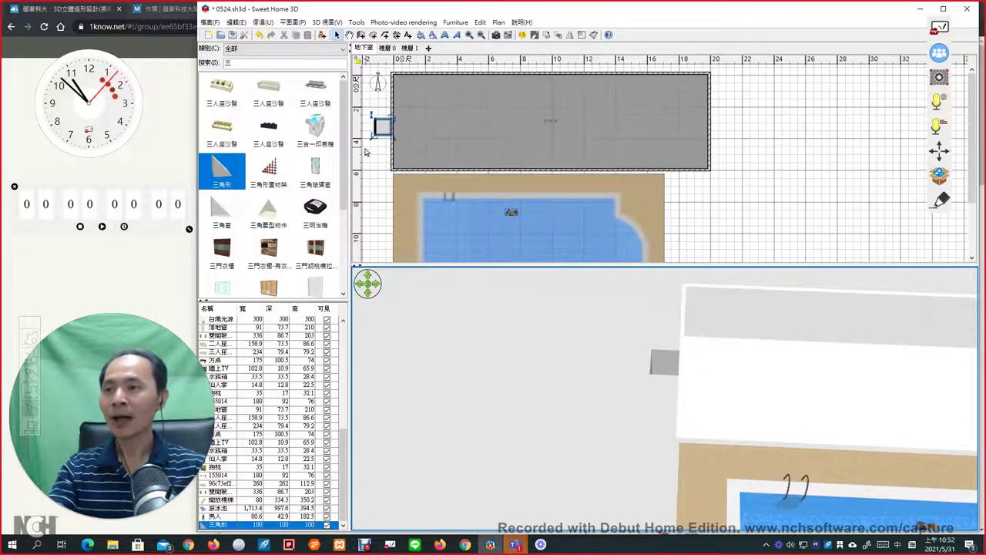
{"action": "left_click_drag", "start_coordinate": [375, 134], "coordinate": [365, 231]}
{"action": "left_click_drag", "start_coordinate": [440, 181], "coordinate": [440, 147]}
{"action": "left_click_drag", "start_coordinate": [678, 400], "coordinate": [660, 350]}
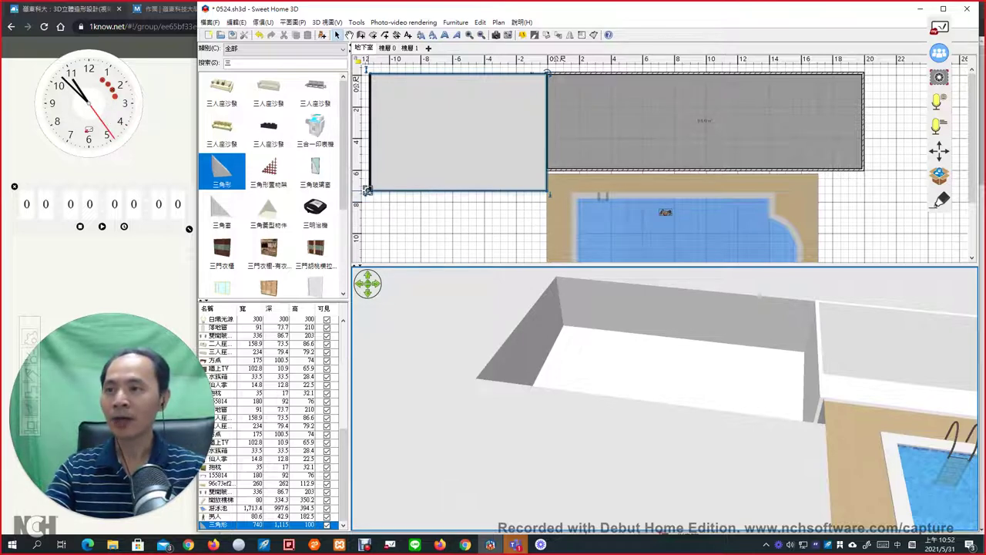
{"action": "left_click_drag", "start_coordinate": [367, 190], "coordinate": [422, 231]}
{"action": "left_click_drag", "start_coordinate": [547, 71], "coordinate": [487, 132]}
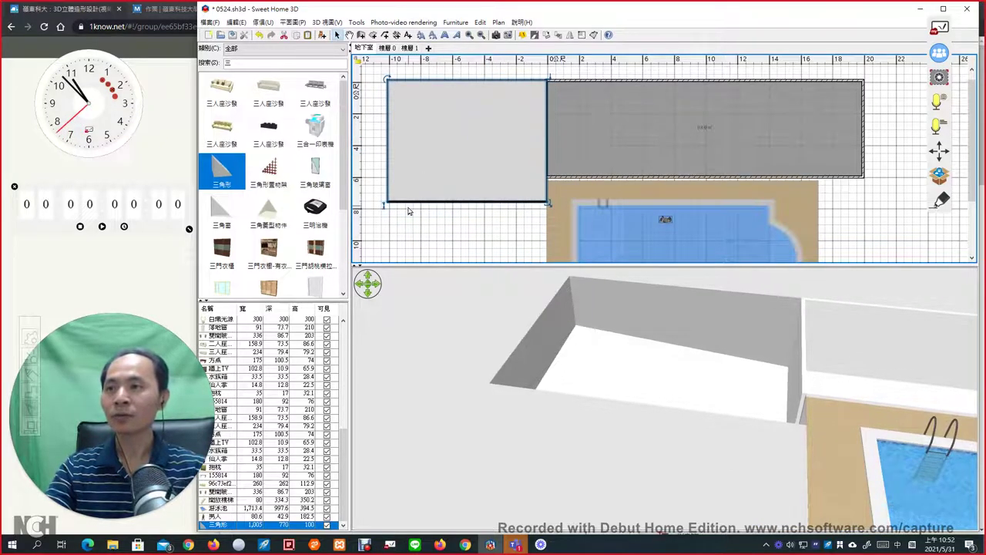
Adjust the triangular ramp's height to 350 cm to match the basement walls
{"action": "left_click_drag", "start_coordinate": [385, 203], "coordinate": [433, 101]}
{"action": "left_click_drag", "start_coordinate": [530, 366], "coordinate": [586, 393]}
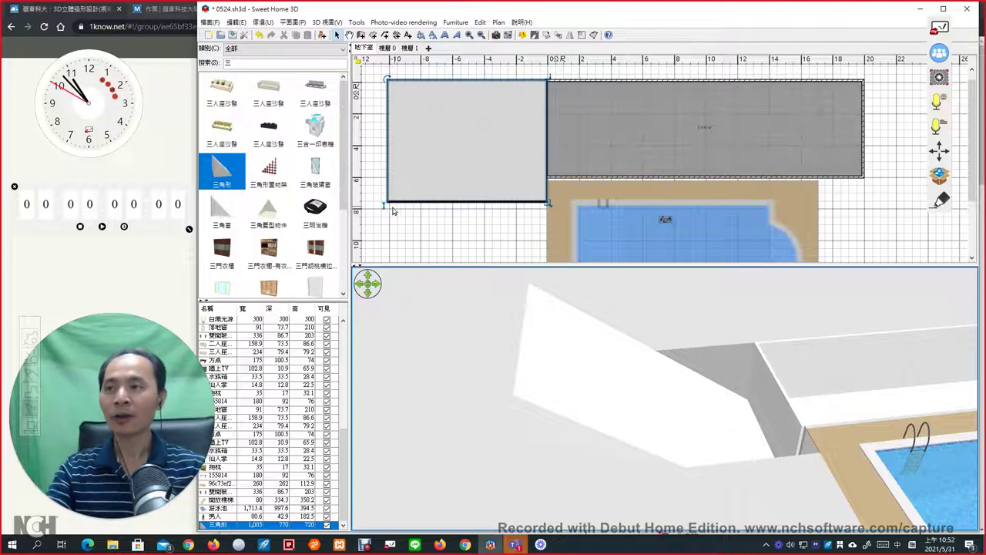
{"action": "left_click_drag", "start_coordinate": [385, 203], "coordinate": [394, 252]}
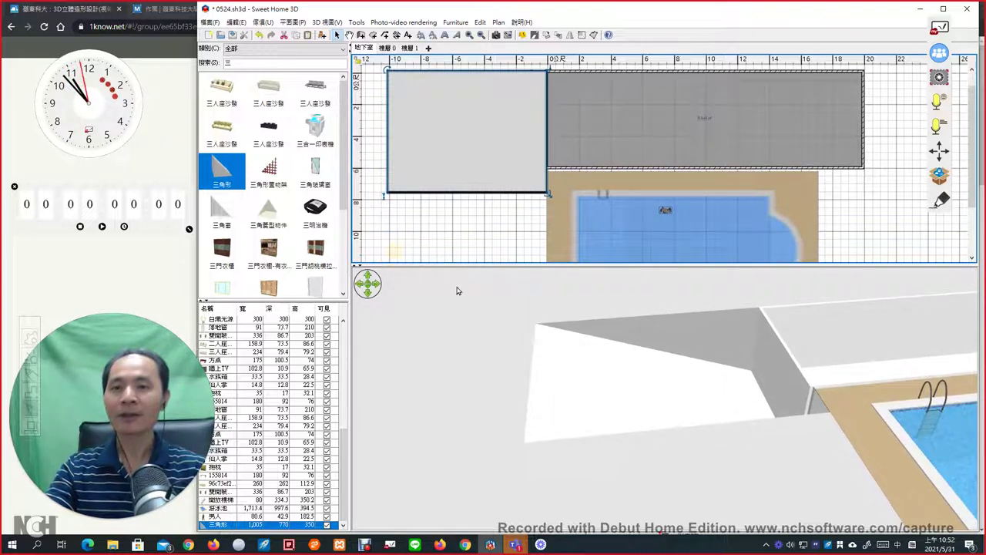
Resize the triangular ramp to 1,025 by 610 cm so that its side lines up with the basement's south wall
{"action": "left_click", "coordinate": [544, 198]}
{"action": "left_click", "coordinate": [543, 192]}
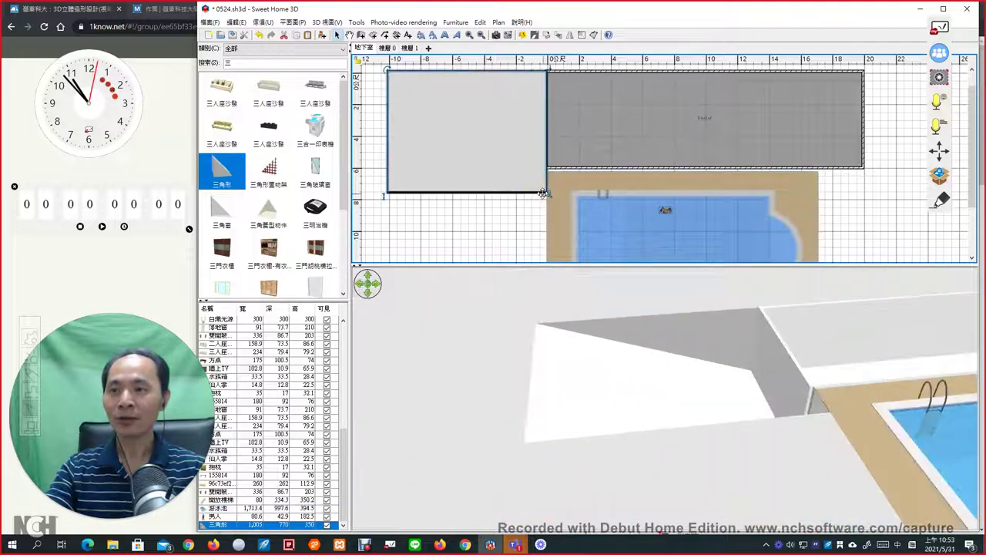
{"action": "left_click_drag", "start_coordinate": [545, 192], "coordinate": [548, 166]}
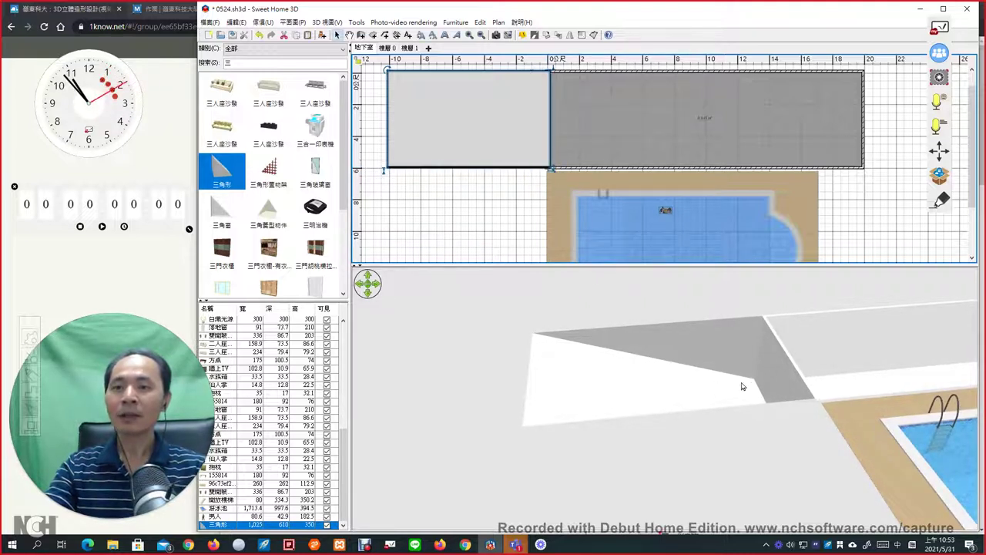
{"action": "left_click_drag", "start_coordinate": [741, 386], "coordinate": [686, 377]}
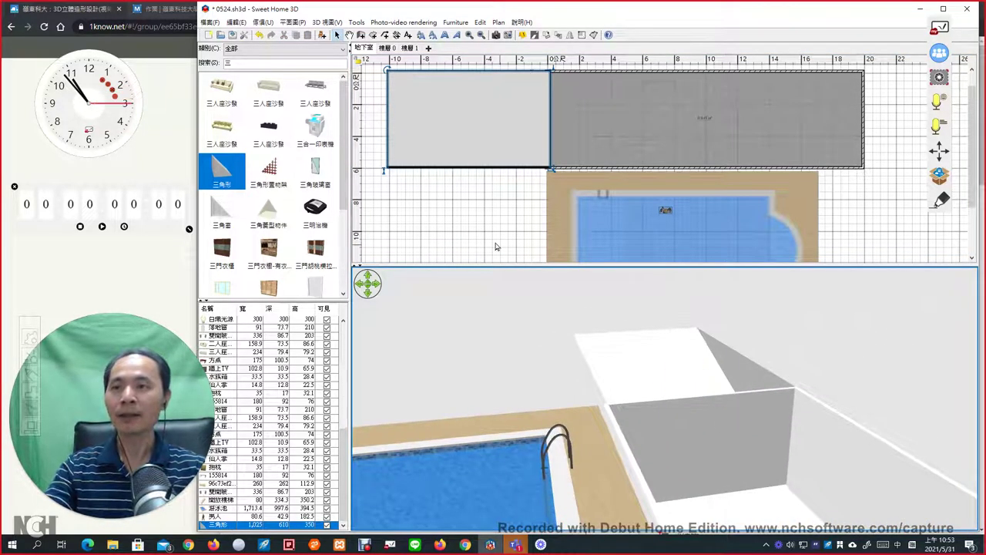
Move the triangular ramp clear of the basement's west wall and reposition it flush against the wall's outer face
{"action": "left_click", "coordinate": [460, 223]}
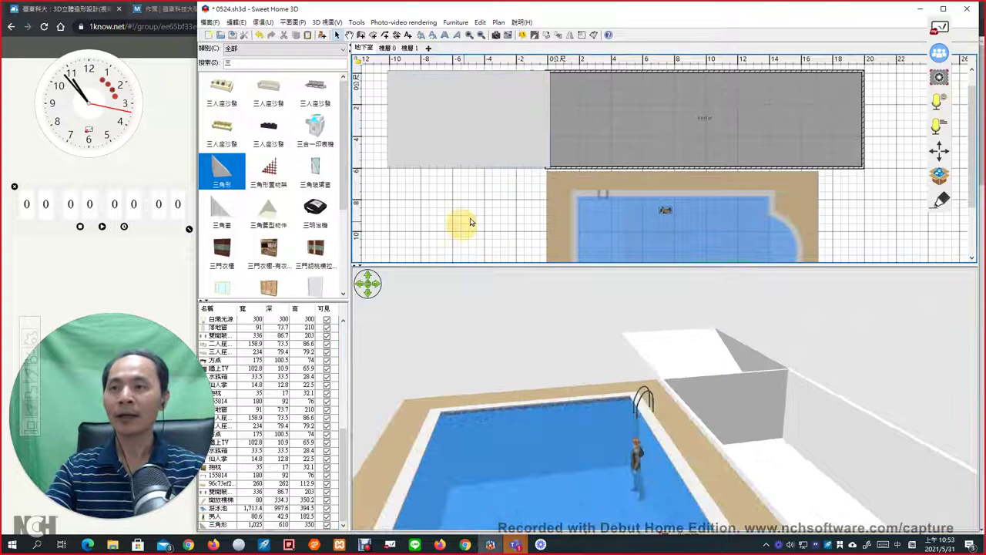
{"action": "left_click", "coordinate": [549, 123]}
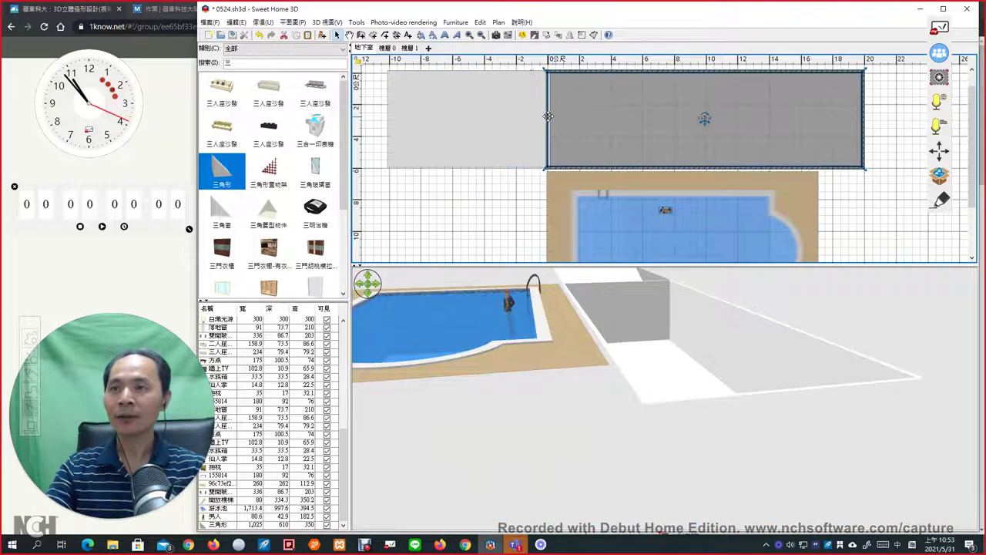
{"action": "left_click", "coordinate": [547, 116]}
{"action": "left_click_drag", "start_coordinate": [536, 118], "coordinate": [527, 118]}
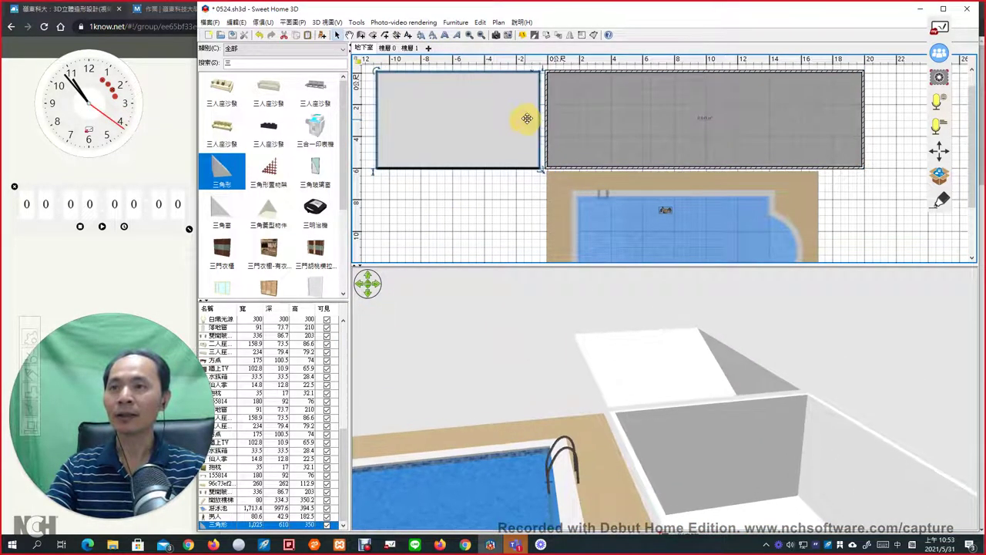
{"action": "left_click", "coordinate": [545, 119]}
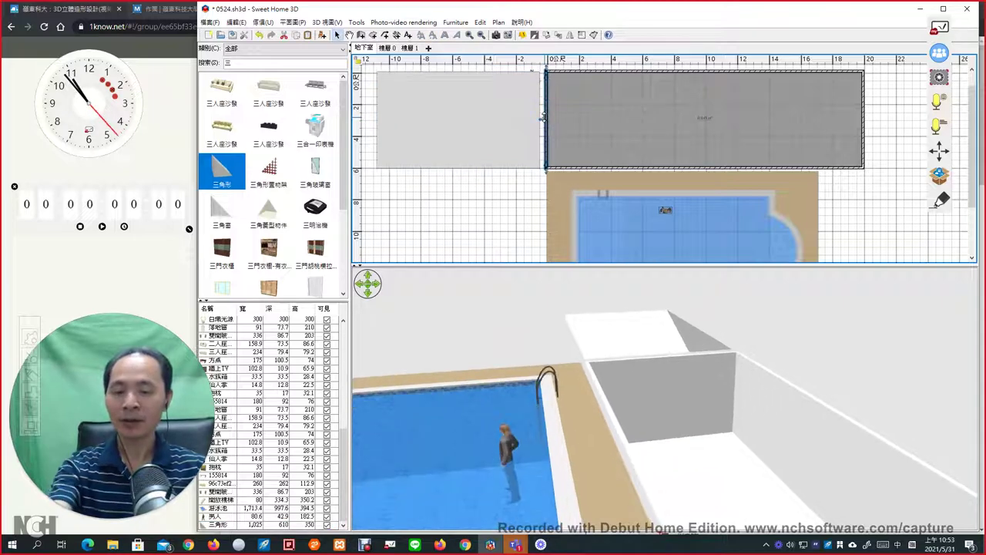
{"action": "left_click", "coordinate": [508, 137]}
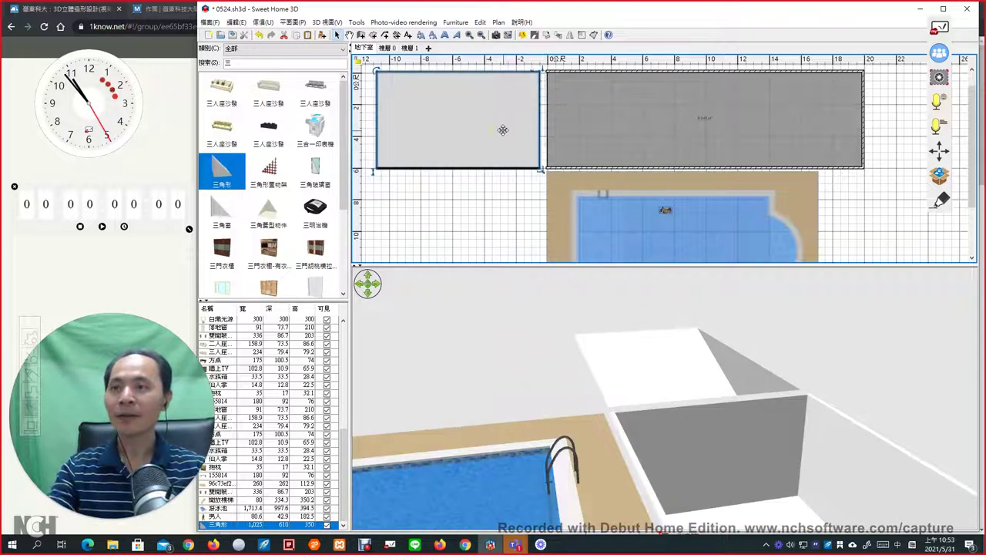
{"action": "left_click", "coordinate": [502, 129]}
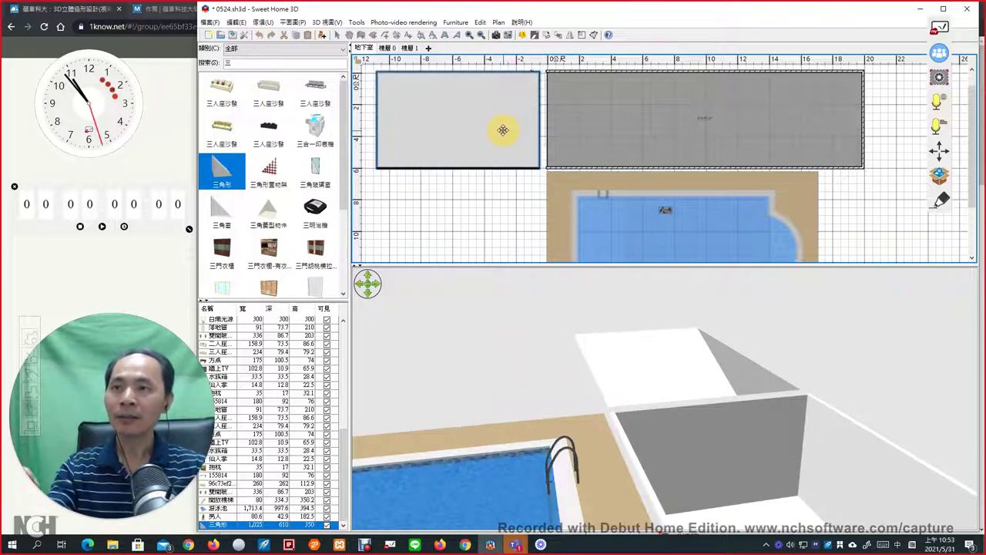
{"action": "left_click_drag", "start_coordinate": [502, 129], "coordinate": [509, 130]}
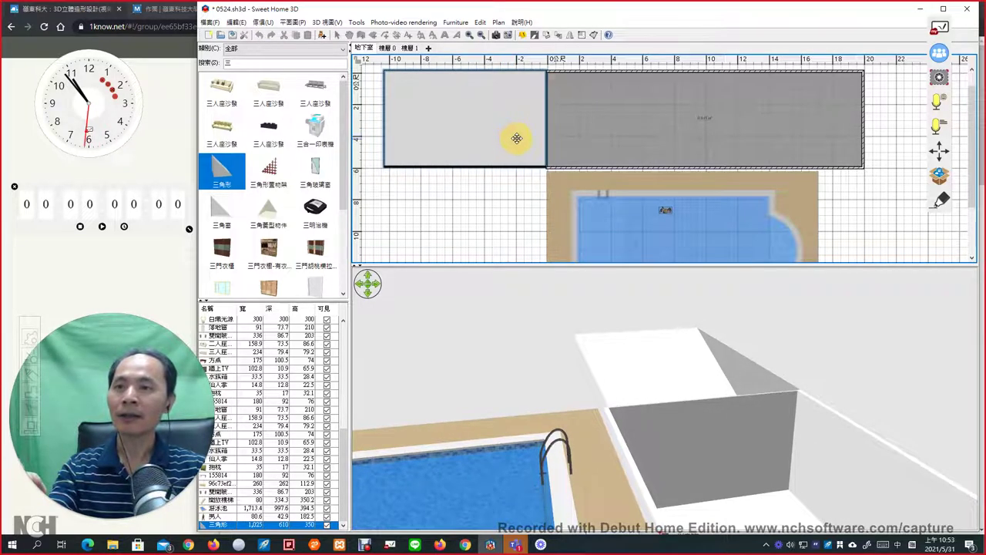
Nudge the triangular ramp against the basement's west edge so that it leads straight down to the basement floor
{"action": "left_click", "coordinate": [524, 147]}
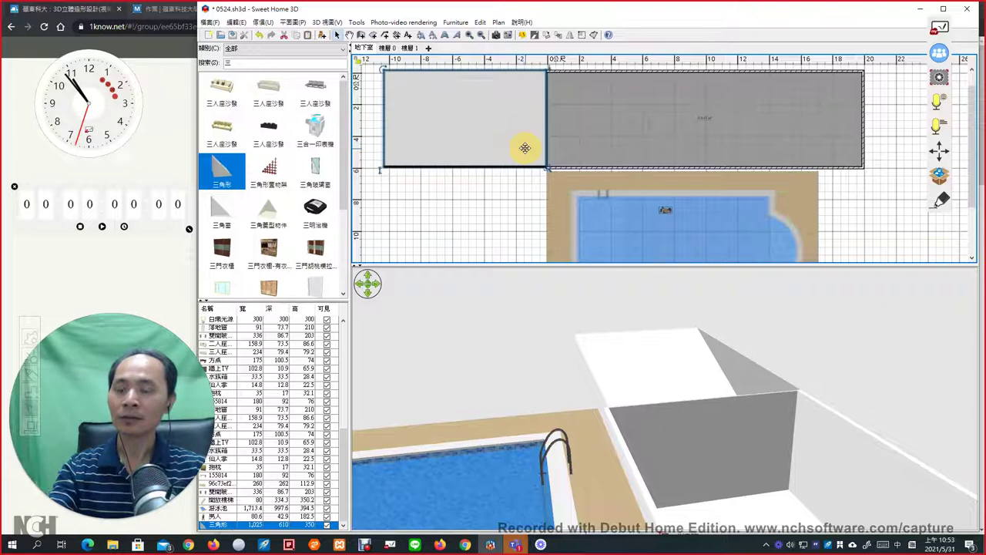
{"action": "mouse_move", "coordinate": [525, 148]}
{"action": "left_mouse_down"}
{"action": "mouse_move", "coordinate": [502, 139]}
{"action": "mouse_move", "coordinate": [532, 133]}
{"action": "left_mouse_up"}
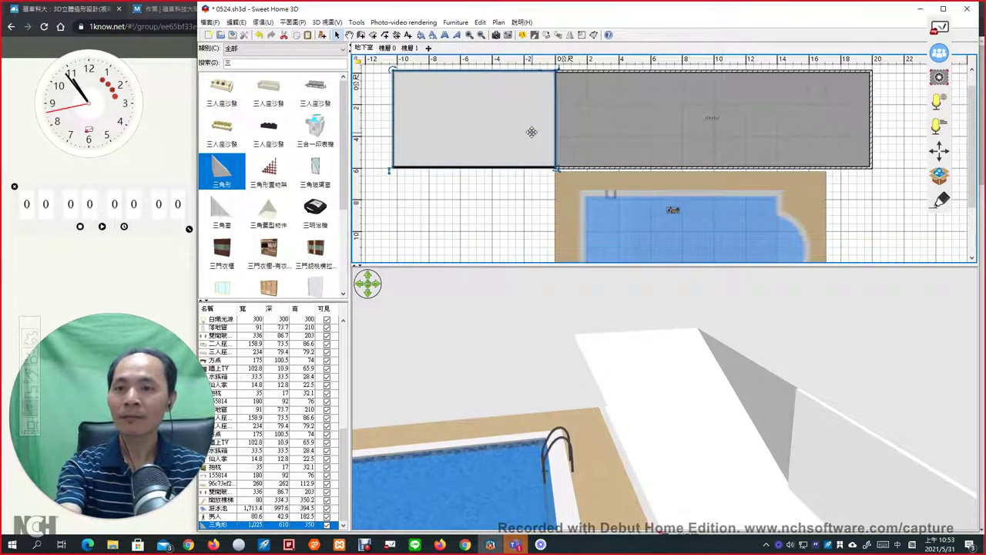
{"action": "left_click_drag", "start_coordinate": [768, 387], "coordinate": [853, 428]}
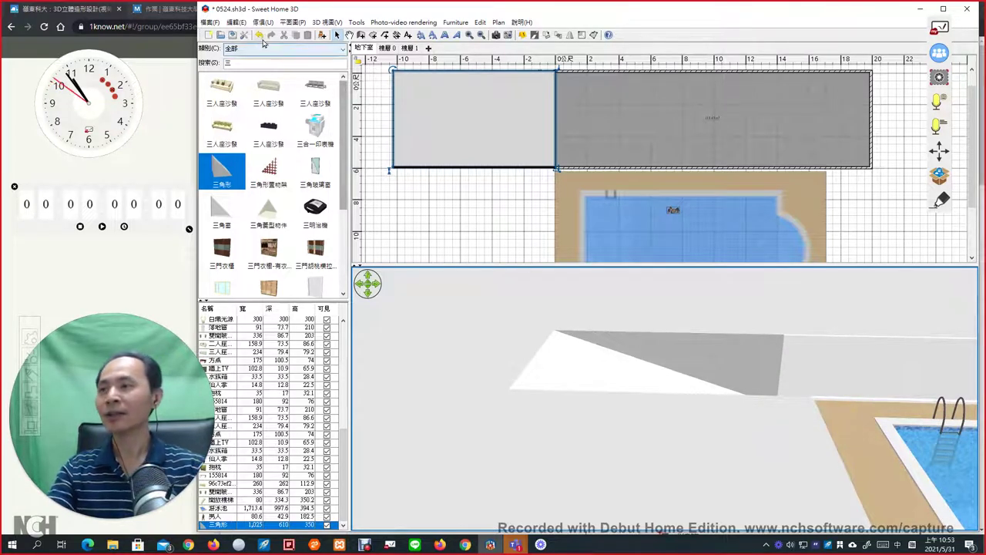
Search all categories of the furniture catalogue for 車
{"action": "left_click", "coordinate": [245, 63]}
{"action": "key", "text": "BackSpace"}
{"action": "left_click", "coordinate": [256, 48]}
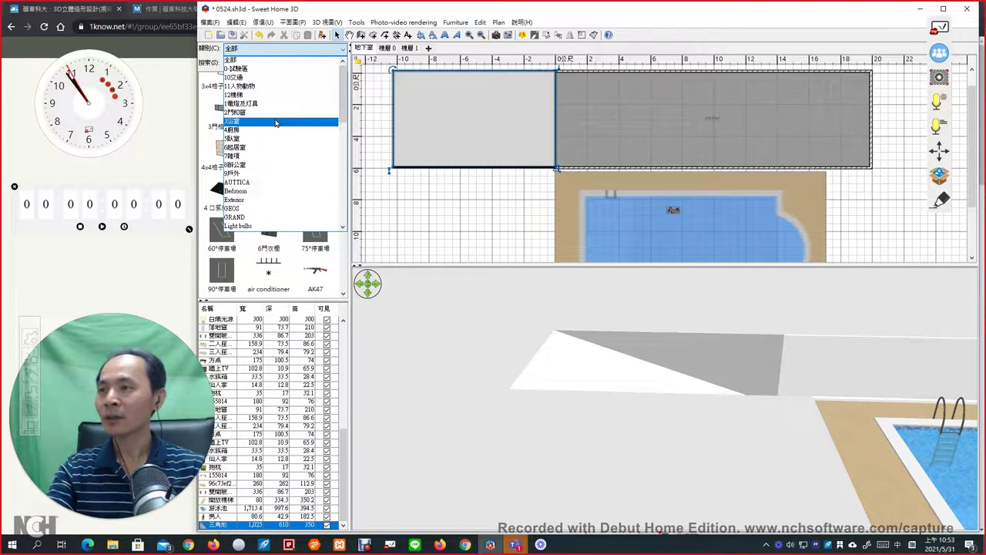
{"action": "left_click", "coordinate": [269, 50]}
{"action": "left_click", "coordinate": [251, 63]}
{"action": "type", "text": "車"}
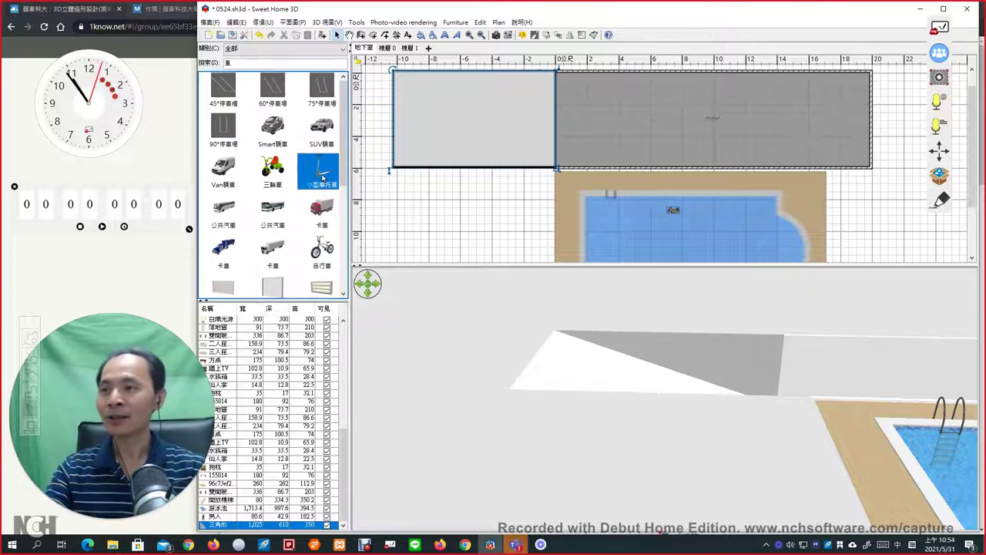
Find the 腳踏車 bicycle among the vehicle models and place it on the triangular ramp
{"action": "left_click", "coordinate": [331, 258]}
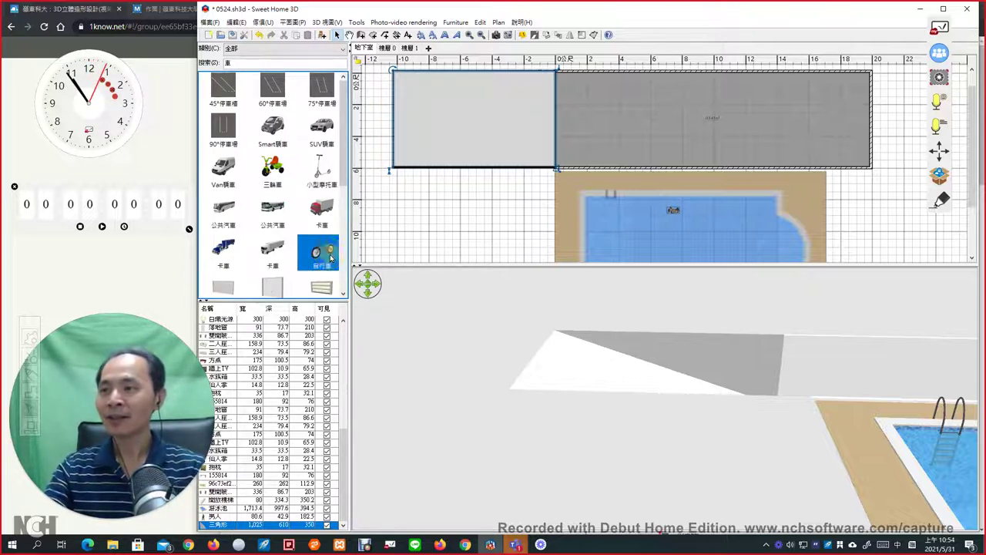
{"action": "left_click", "coordinate": [233, 258]}
{"action": "left_click", "coordinate": [273, 210]}
{"action": "left_click_drag", "start_coordinate": [344, 167], "coordinate": [346, 275]}
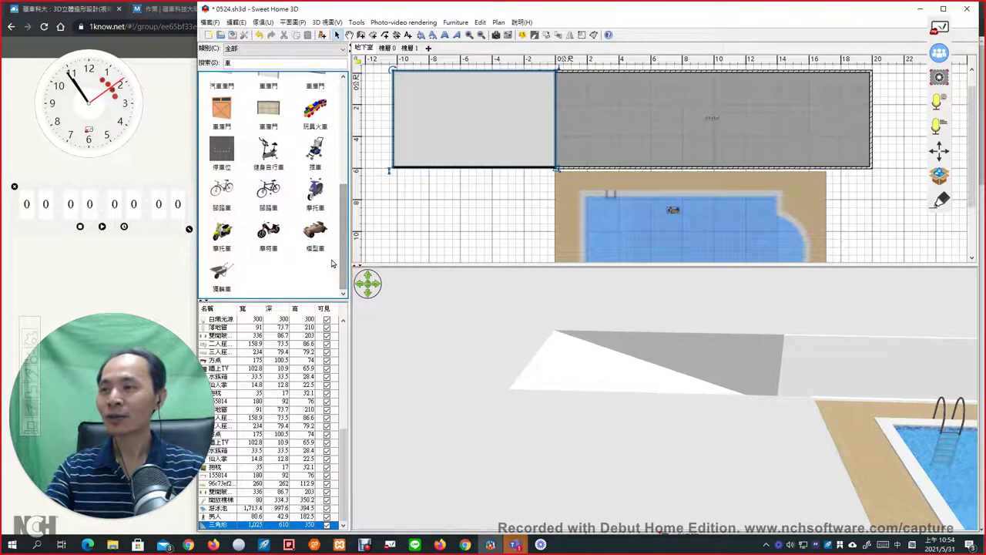
{"action": "left_click_drag", "start_coordinate": [268, 193], "coordinate": [483, 129]}
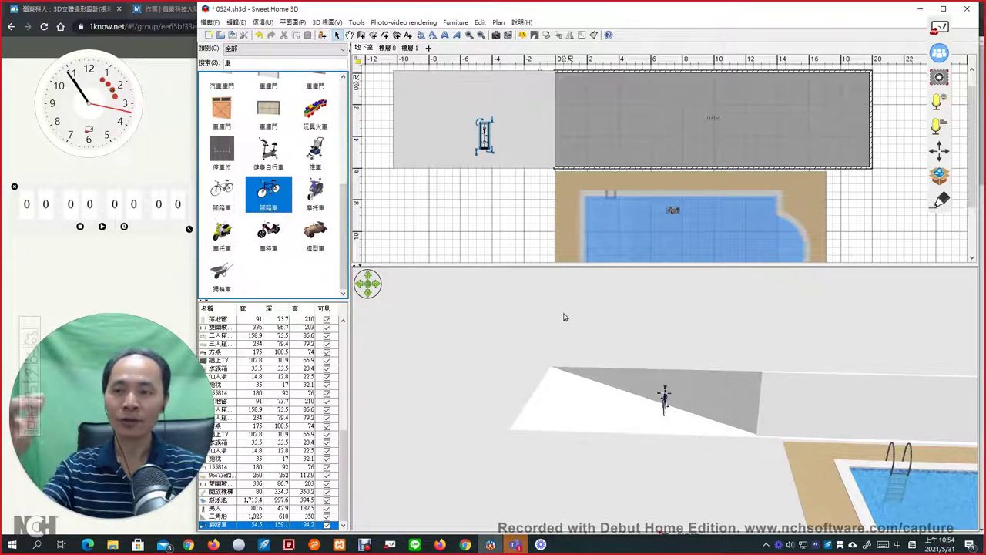
{"action": "left_click_drag", "start_coordinate": [757, 436], "coordinate": [671, 427]}
{"action": "scroll", "coordinate": [671, 427], "scroll_direction": "up", "scroll_amount": 3}
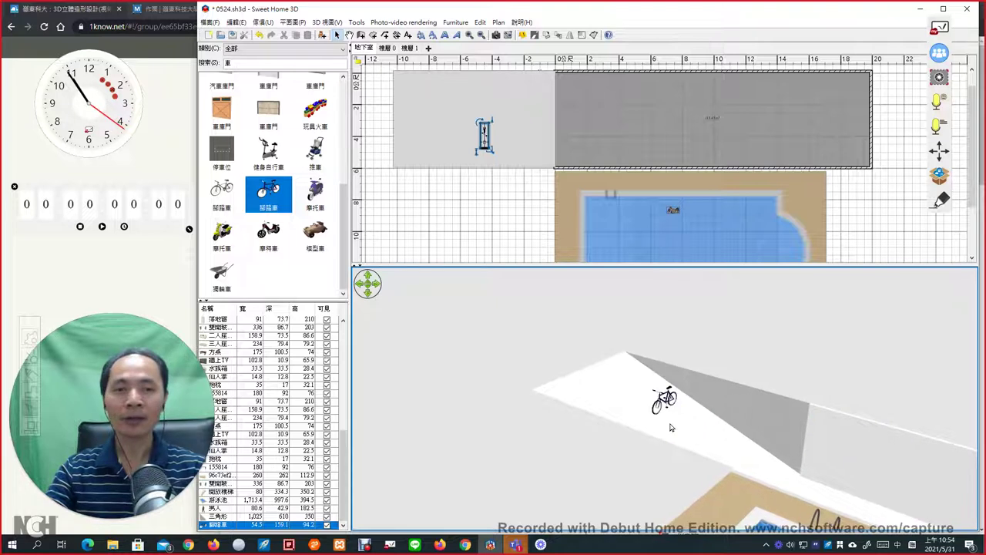
{"action": "scroll", "coordinate": [671, 427], "scroll_direction": "up", "scroll_amount": 5}
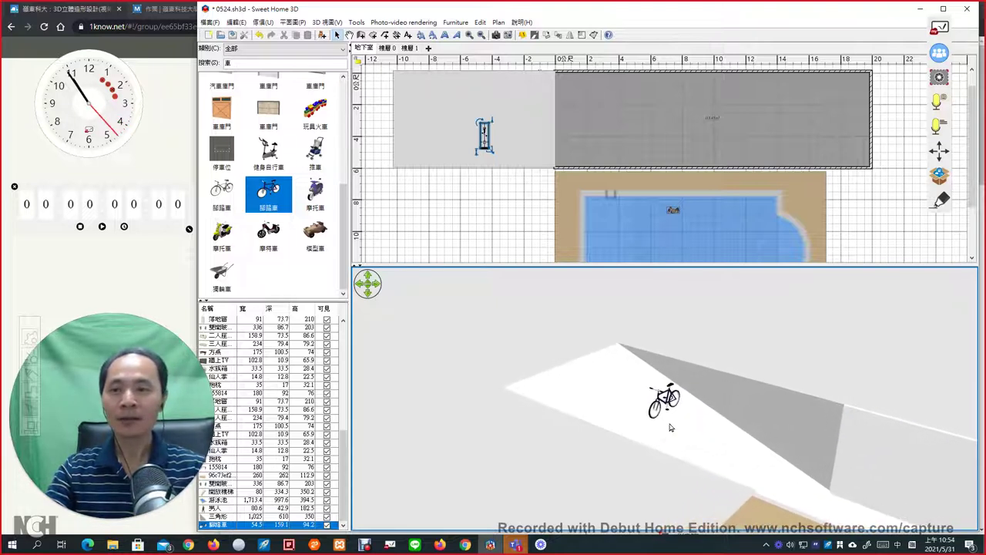
{"action": "scroll", "coordinate": [654, 427], "scroll_direction": "up", "scroll_amount": 2}
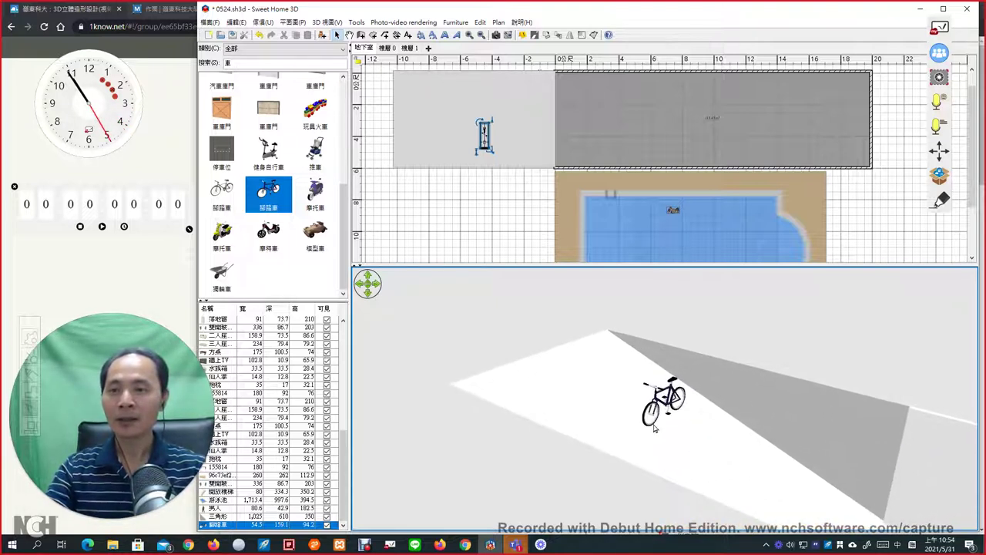
Turn the bicycle to 90° so it lines up with the slope and move it to about the ramp's middle
{"action": "mouse_move", "coordinate": [635, 443]}
{"action": "left_mouse_down"}
{"action": "mouse_move", "coordinate": [631, 378]}
{"action": "mouse_move", "coordinate": [745, 411]}
{"action": "left_mouse_up"}
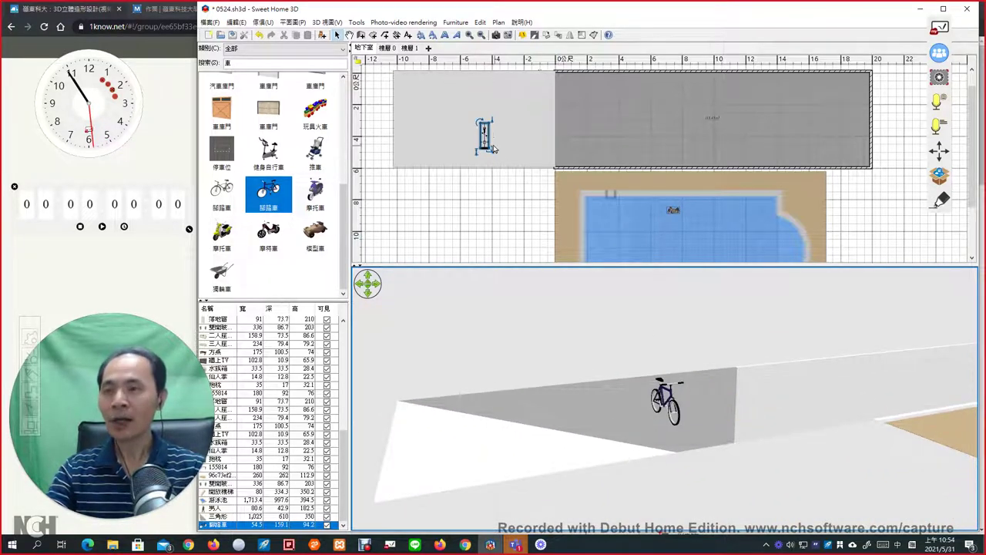
{"action": "left_click_drag", "start_coordinate": [487, 122], "coordinate": [447, 106]}
{"action": "mouse_move", "coordinate": [639, 429]}
{"action": "left_mouse_down"}
{"action": "mouse_move", "coordinate": [549, 425]}
{"action": "mouse_move", "coordinate": [629, 436]}
{"action": "left_mouse_up"}
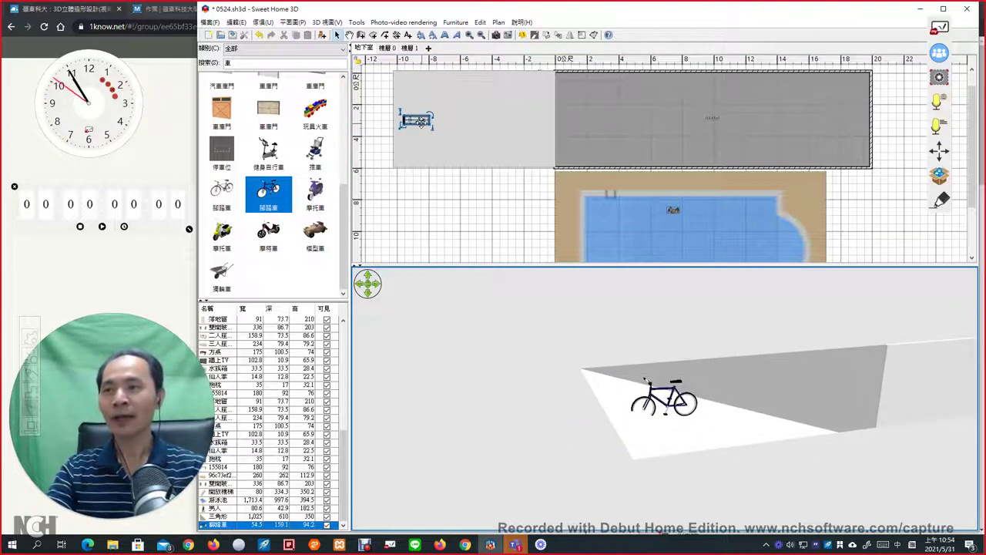
{"action": "left_click_drag", "start_coordinate": [416, 120], "coordinate": [464, 125]}
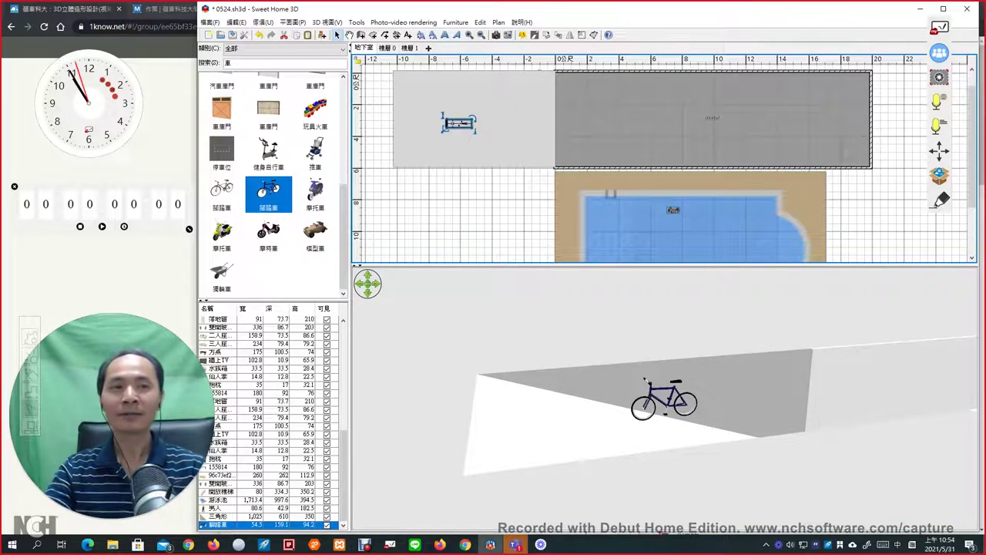
Bring up the Teams meeting briefly, switch to the 1Know course page in the browser and open the 隨機抽人轉盤 wheel
{"action": "key", "text": "alt+Tab"}
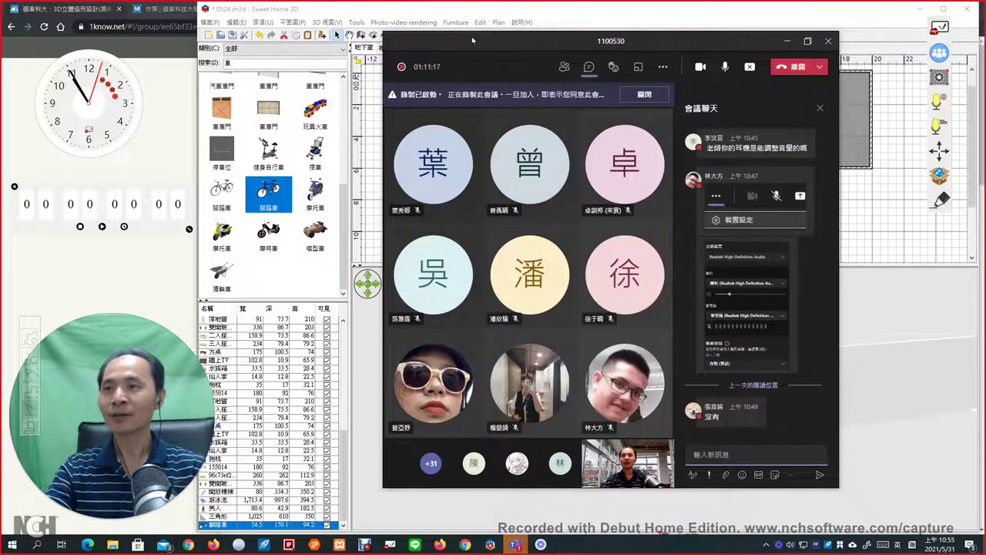
{"action": "left_click_drag", "start_coordinate": [471, 36], "coordinate": [476, 38]}
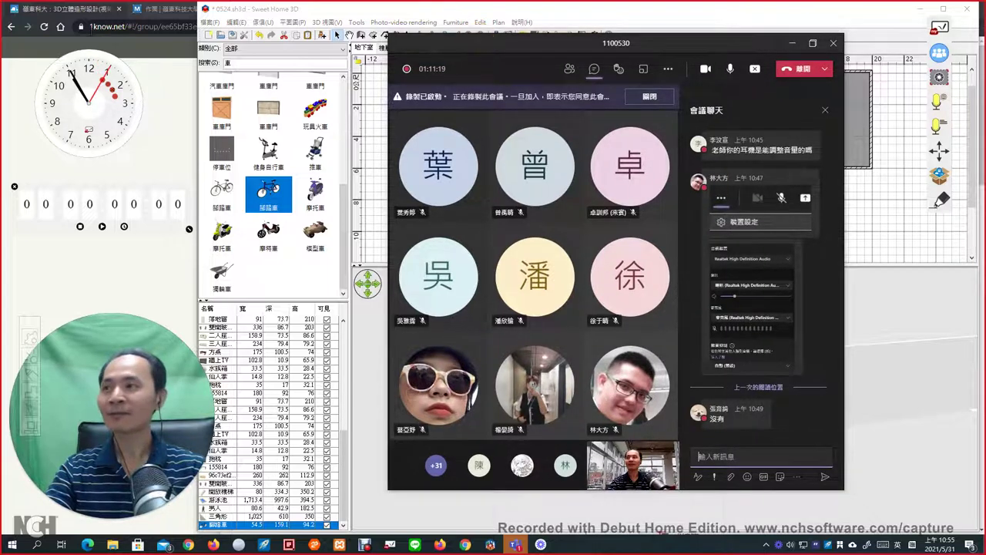
{"action": "left_click", "coordinate": [85, 14]}
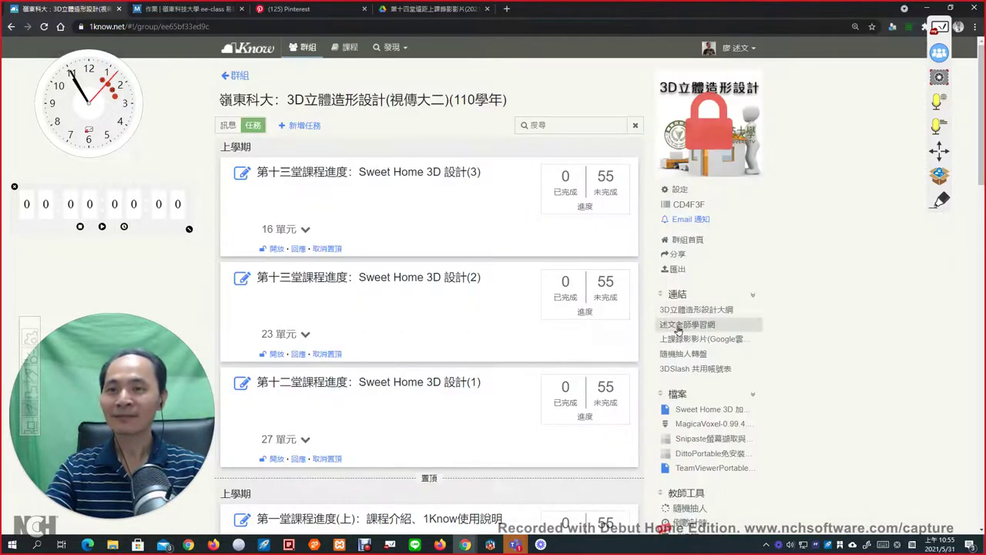
{"action": "left_click", "coordinate": [698, 355]}
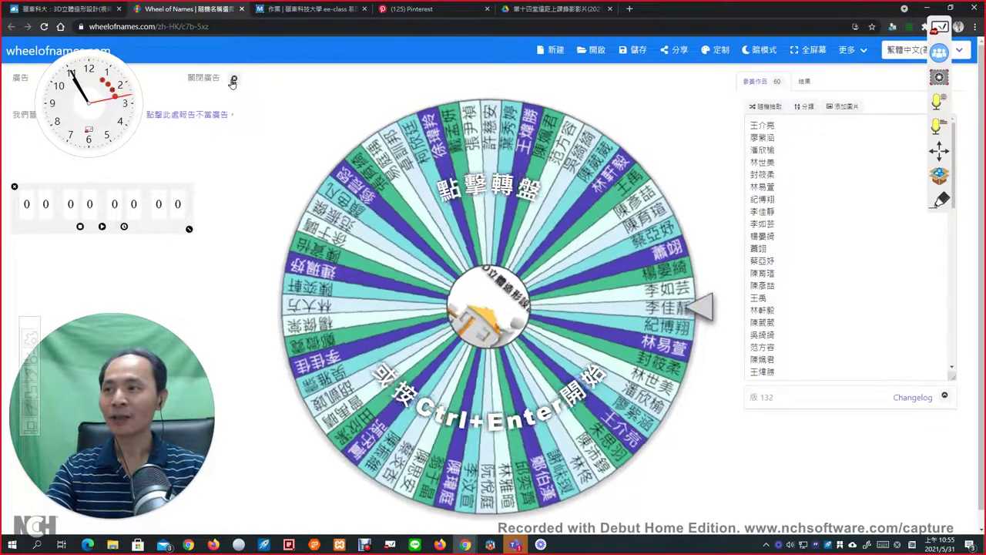
Set the speaker volume to 28 and spin the wheel to draw a random student
{"action": "left_click", "coordinate": [790, 545]}
{"action": "left_click_drag", "start_coordinate": [874, 520], "coordinate": [868, 520]}
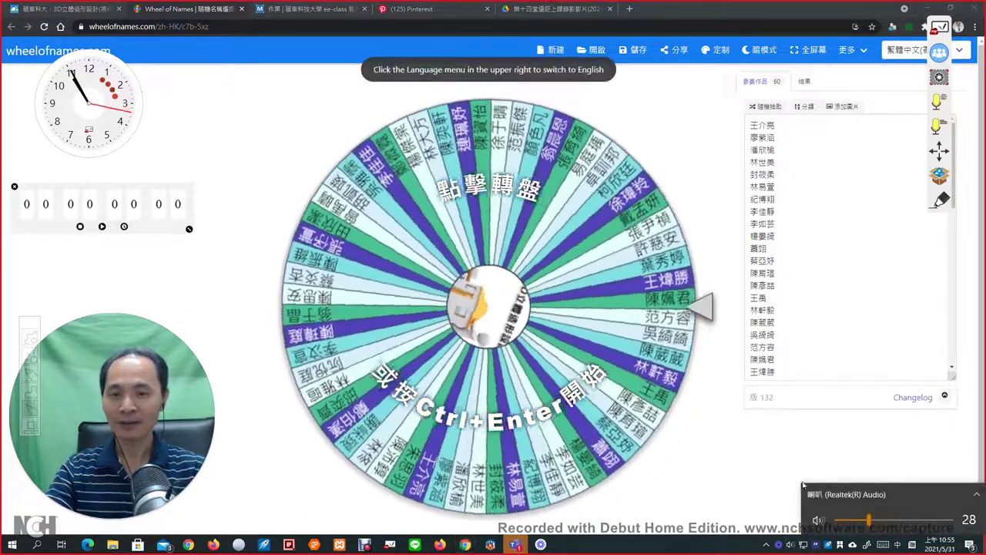
{"action": "left_click", "coordinate": [753, 478]}
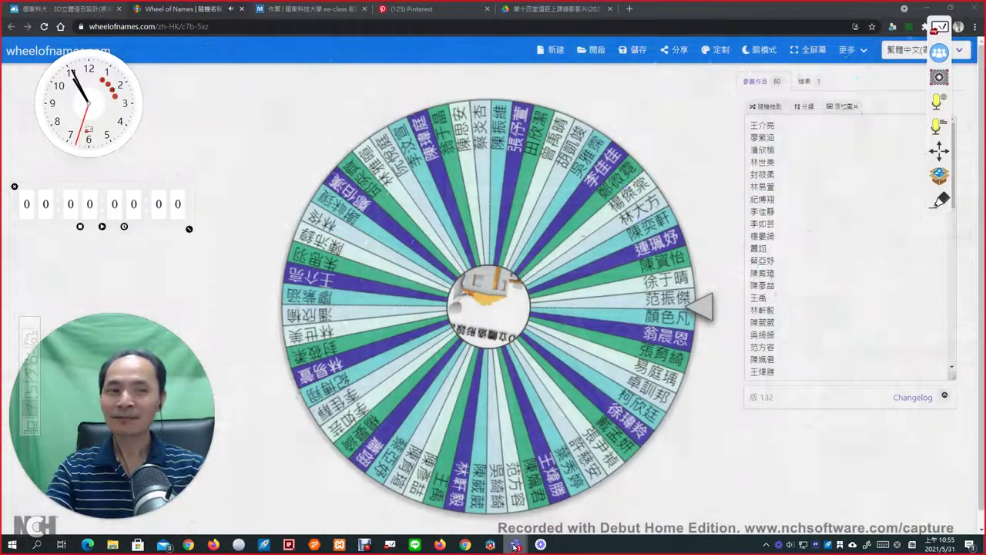
Switch to the Teams meeting and read the students' replies in the meeting chat
{"action": "mouse_move", "coordinate": [515, 546]}
{"action": "left_click", "coordinate": [561, 493]}
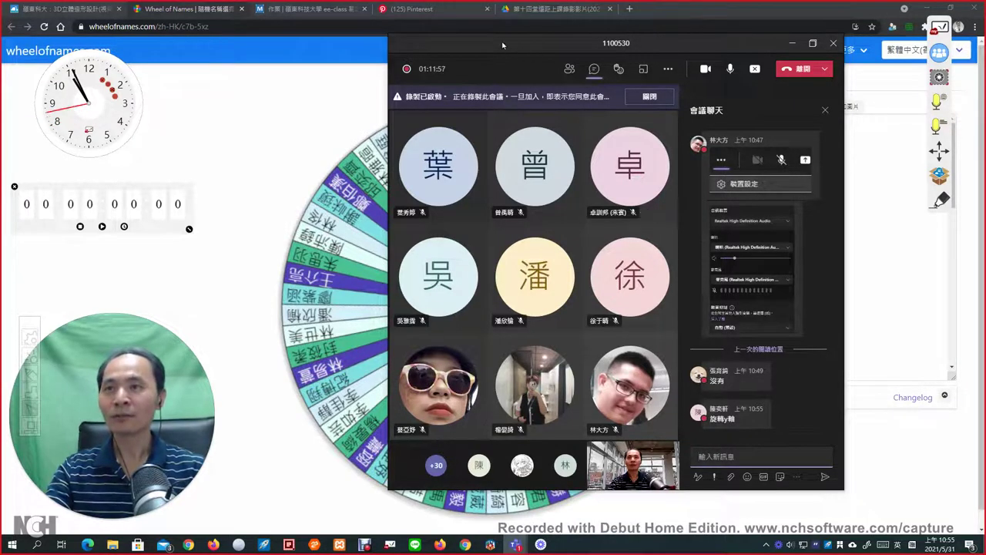
{"action": "left_click_drag", "start_coordinate": [501, 41], "coordinate": [519, 62]}
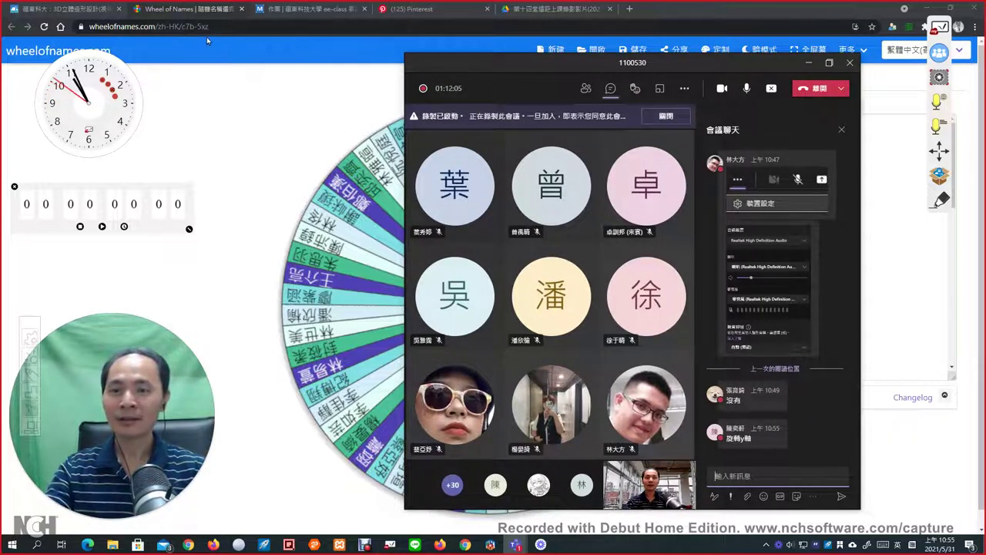
{"action": "mouse_move", "coordinate": [582, 260]}
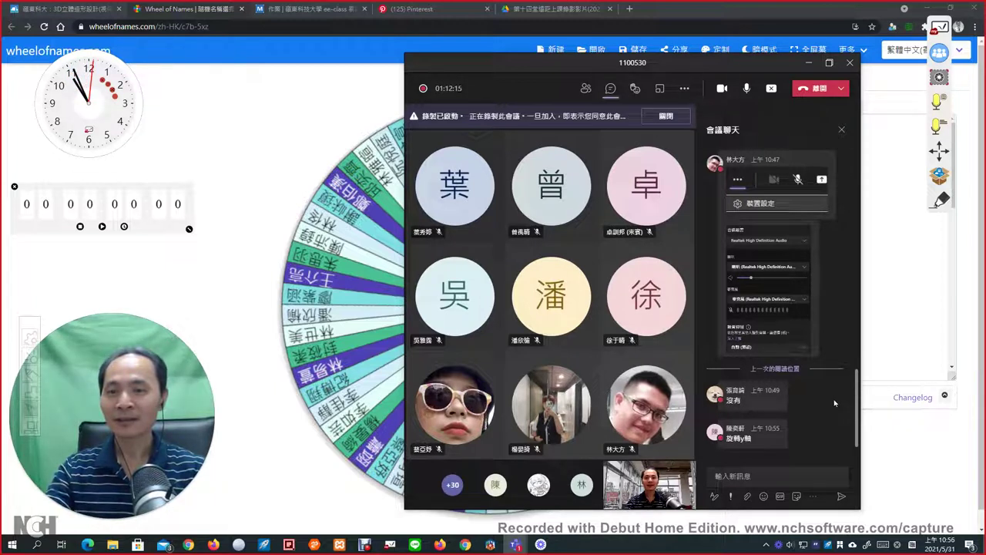
Show the Teams meeting beside the bicycle in the Sweet Home 3D plan, check the chat and return to the plan
{"action": "left_click", "coordinate": [490, 545]}
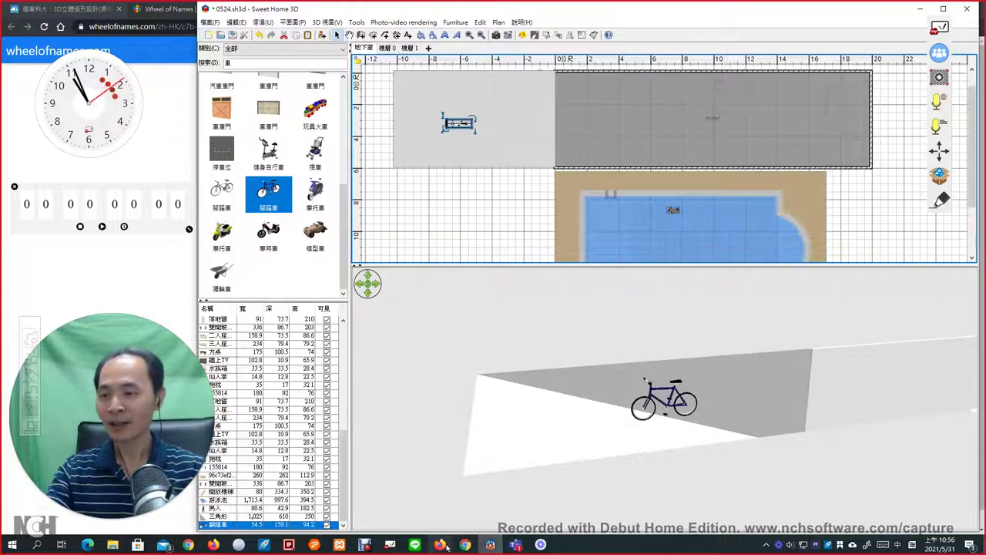
{"action": "mouse_move", "coordinate": [516, 544]}
{"action": "left_click", "coordinate": [567, 497]}
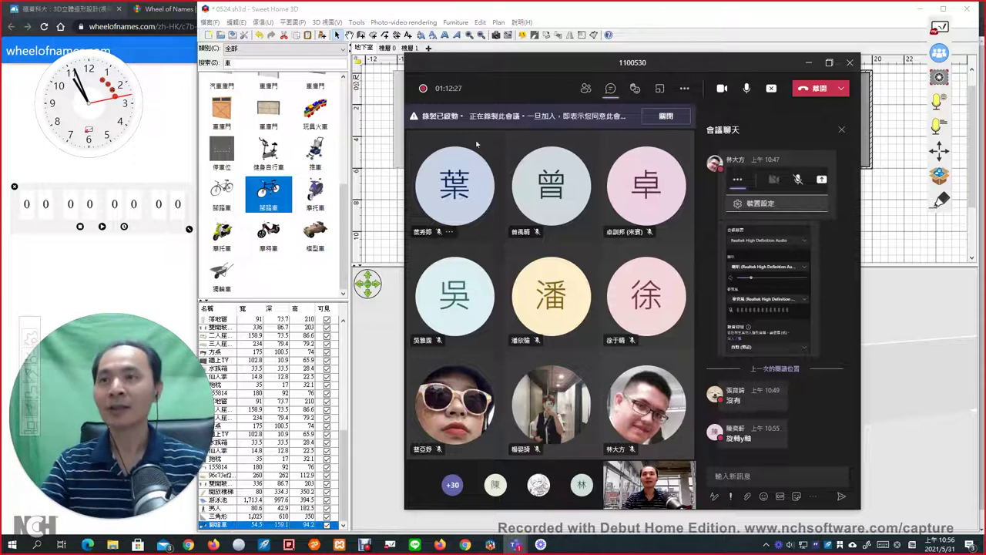
{"action": "left_click_drag", "start_coordinate": [526, 67], "coordinate": [649, 56]}
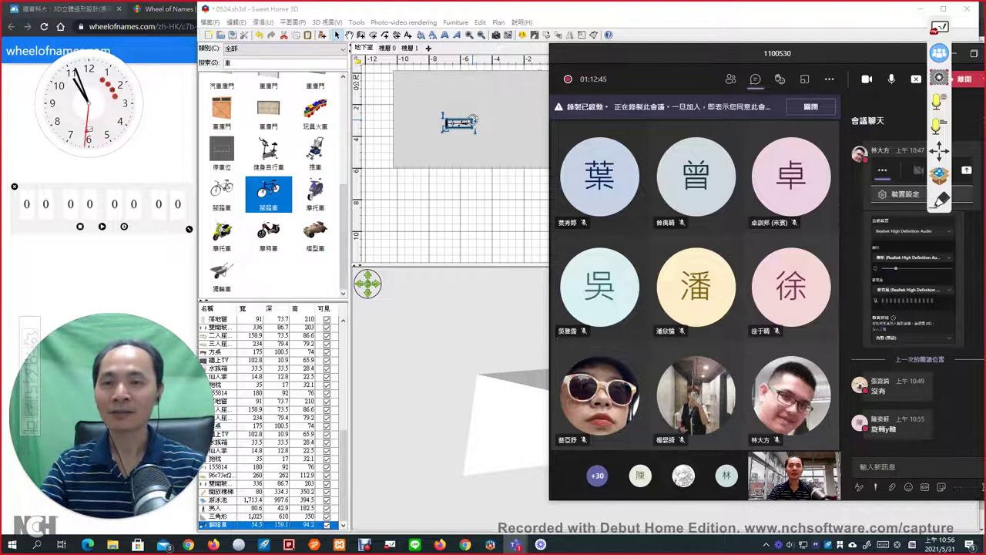
{"action": "mouse_move", "coordinate": [473, 121]}
{"action": "left_mouse_down"}
{"action": "mouse_move", "coordinate": [482, 124]}
{"action": "mouse_move", "coordinate": [460, 137]}
{"action": "mouse_move", "coordinate": [489, 117]}
{"action": "left_mouse_up"}
{"action": "key", "text": "alt+Tab"}
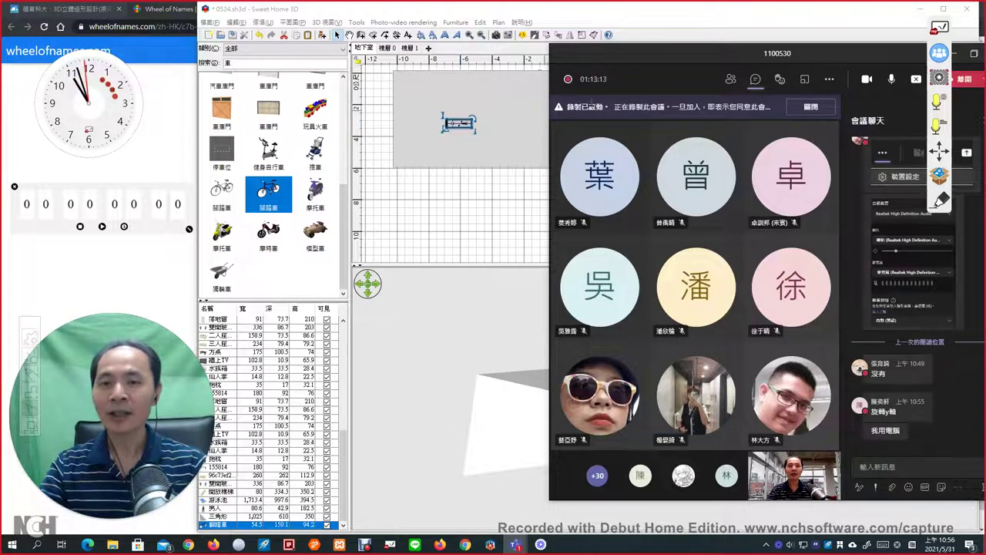
{"action": "left_click_drag", "start_coordinate": [660, 62], "coordinate": [665, 62]}
{"action": "left_click", "coordinate": [220, 83]}
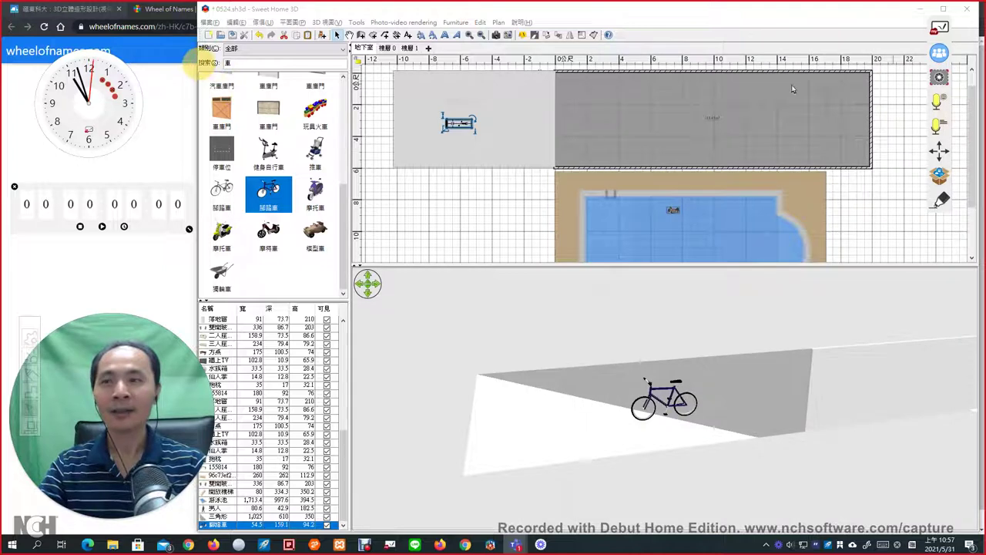
Try tilting the bicycle about its horizontal X axis and inspect it from another angle in 3D
{"action": "double_click", "coordinate": [458, 124]}
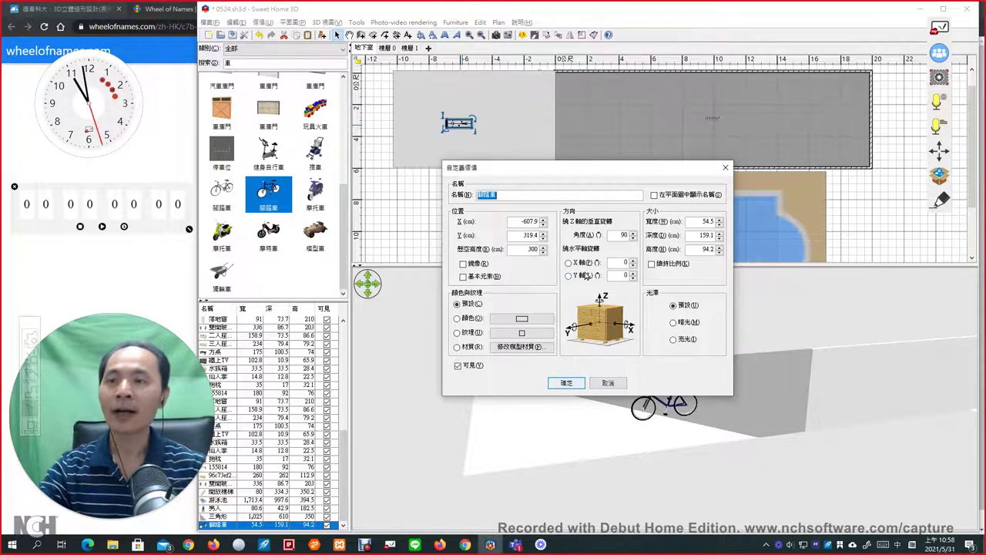
{"action": "left_click", "coordinate": [624, 262]}
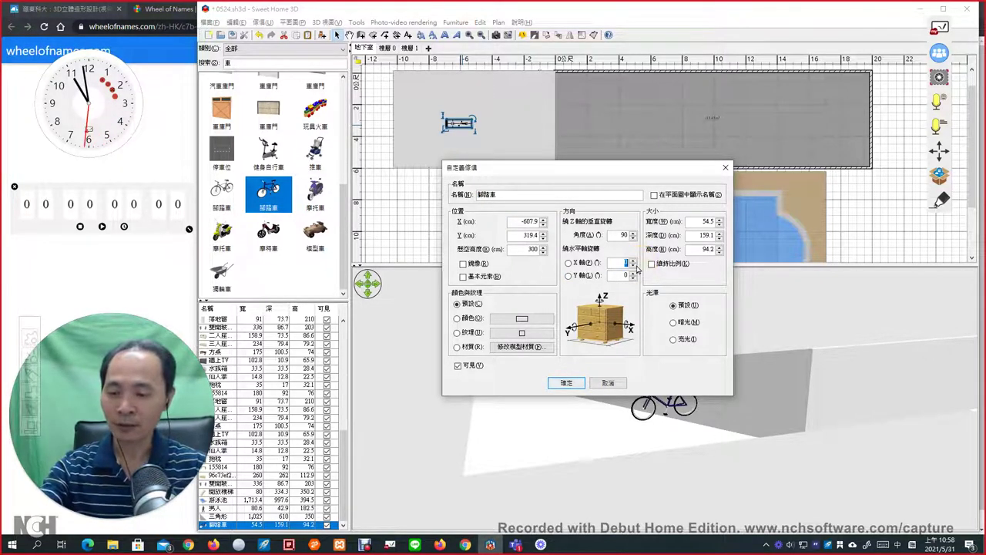
{"action": "left_click", "coordinate": [566, 382]}
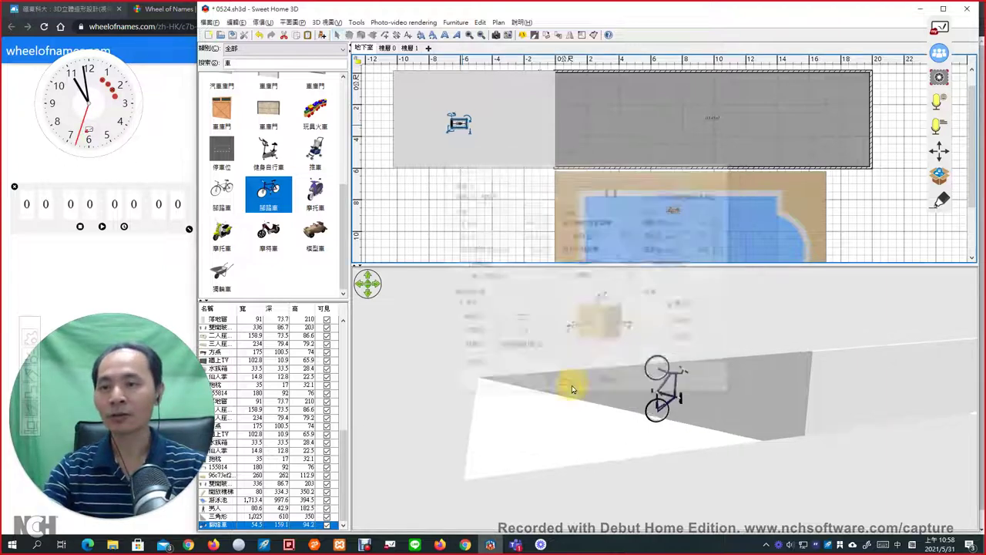
{"action": "left_click_drag", "start_coordinate": [714, 436], "coordinate": [657, 420]}
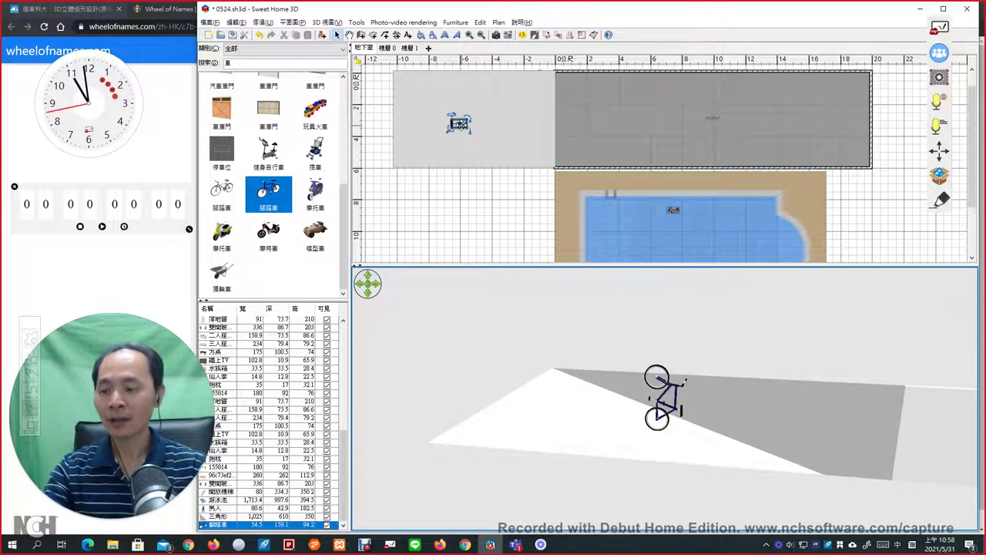
Try rotating the bicycle 90° about its horizontal Y axis, inspect it in 3D and undo the rotation
{"action": "left_click", "coordinate": [459, 124]}
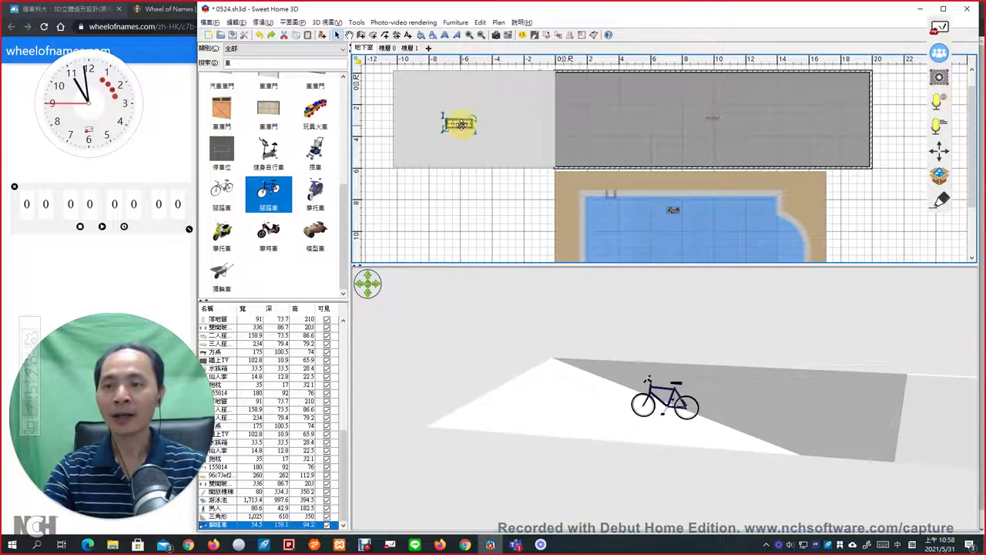
{"action": "double_click", "coordinate": [464, 128]}
{"action": "left_click", "coordinate": [628, 274]}
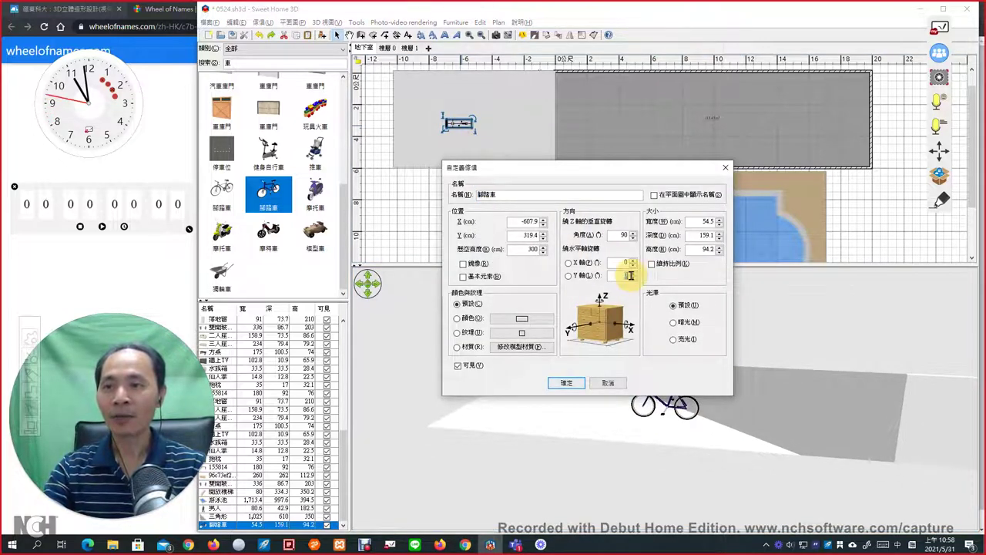
{"action": "type", "text": "90"}
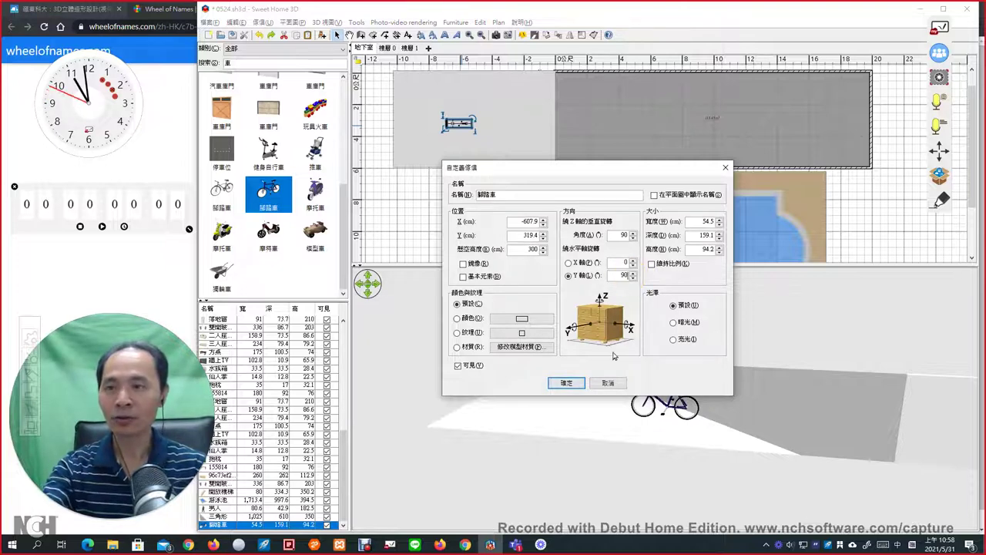
{"action": "left_click", "coordinate": [566, 383]}
{"action": "left_click_drag", "start_coordinate": [724, 423], "coordinate": [797, 414]}
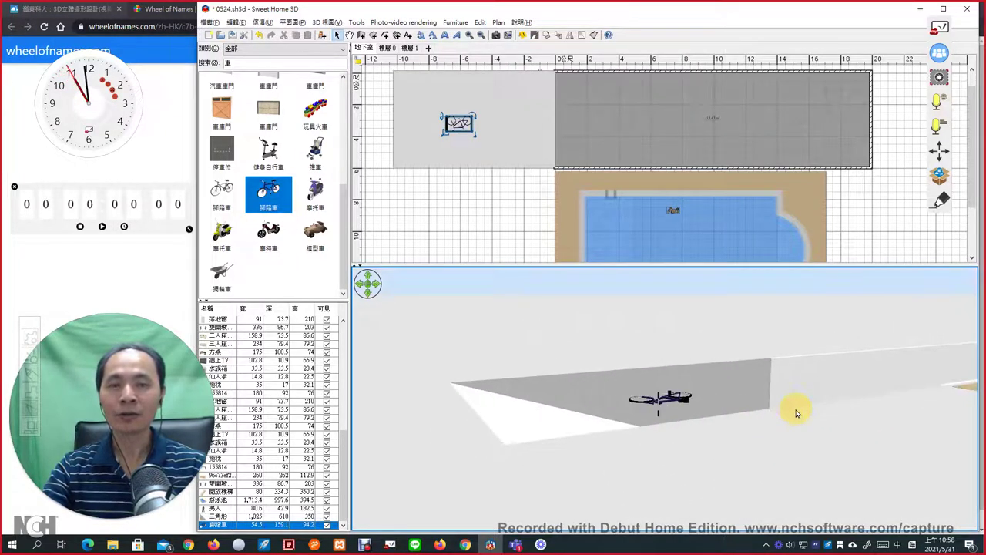
{"action": "key", "text": "ctrl+z"}
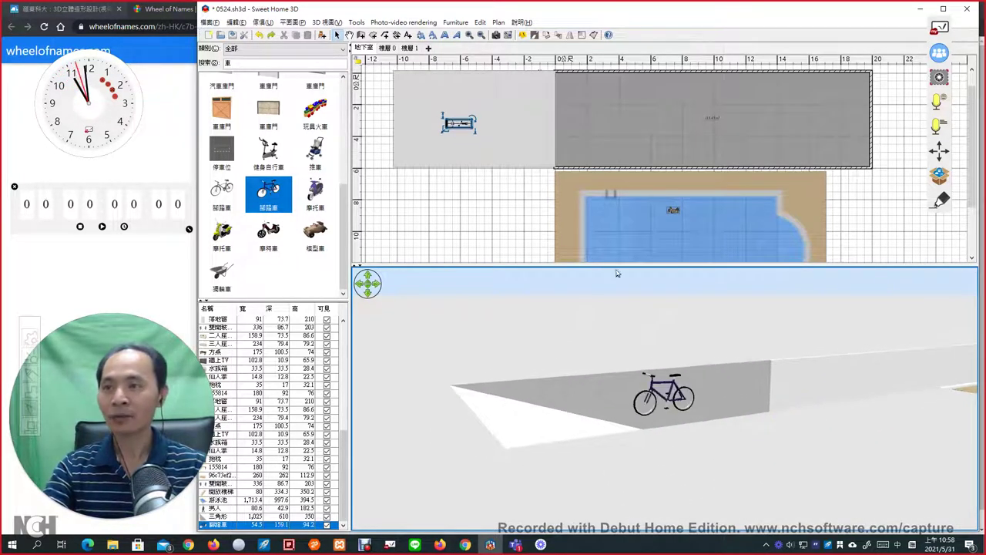
Rotate the bicycle 90° about its horizontal X axis in its furniture properties
{"action": "double_click", "coordinate": [461, 123]}
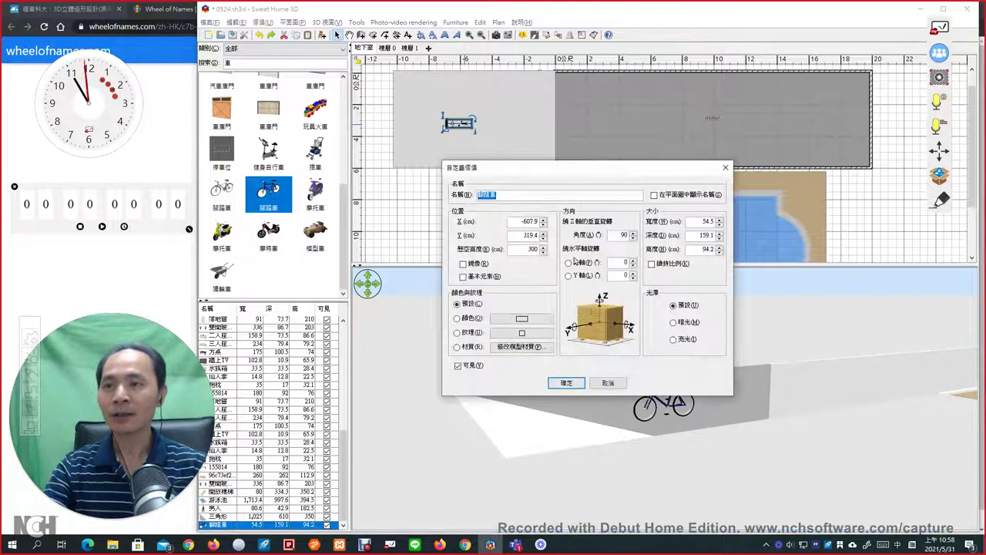
{"action": "left_click", "coordinate": [628, 263]}
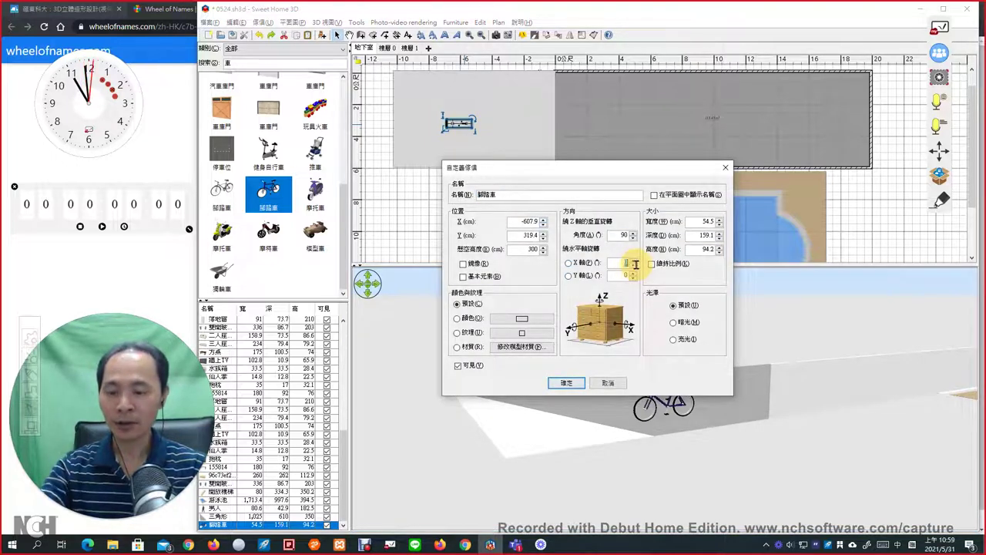
{"action": "type", "text": "90"}
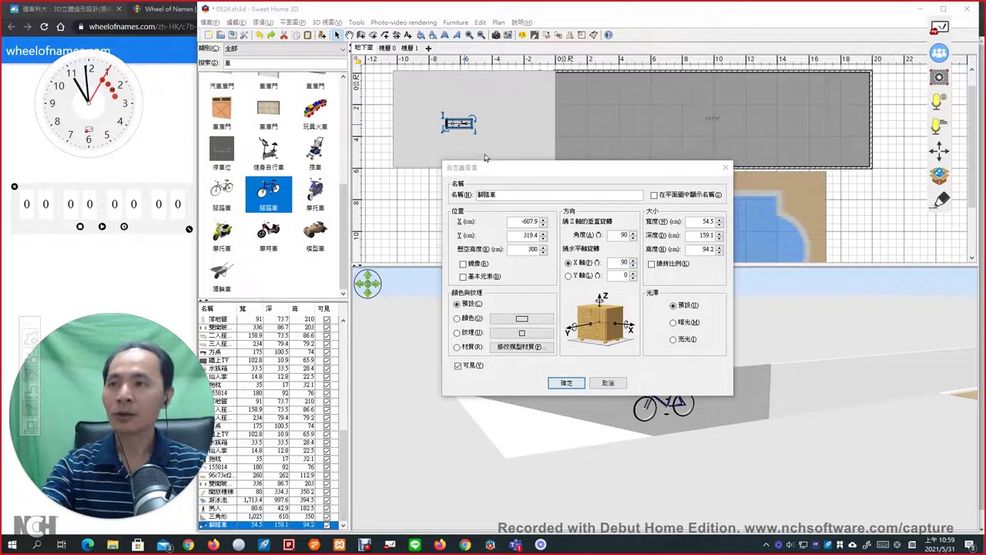
{"action": "mouse_move", "coordinate": [469, 147]}
{"action": "left_mouse_down"}
{"action": "mouse_move", "coordinate": [427, 126]}
{"action": "mouse_move", "coordinate": [450, 100]}
{"action": "mouse_move", "coordinate": [489, 104]}
{"action": "mouse_move", "coordinate": [473, 147]}
{"action": "left_mouse_up"}
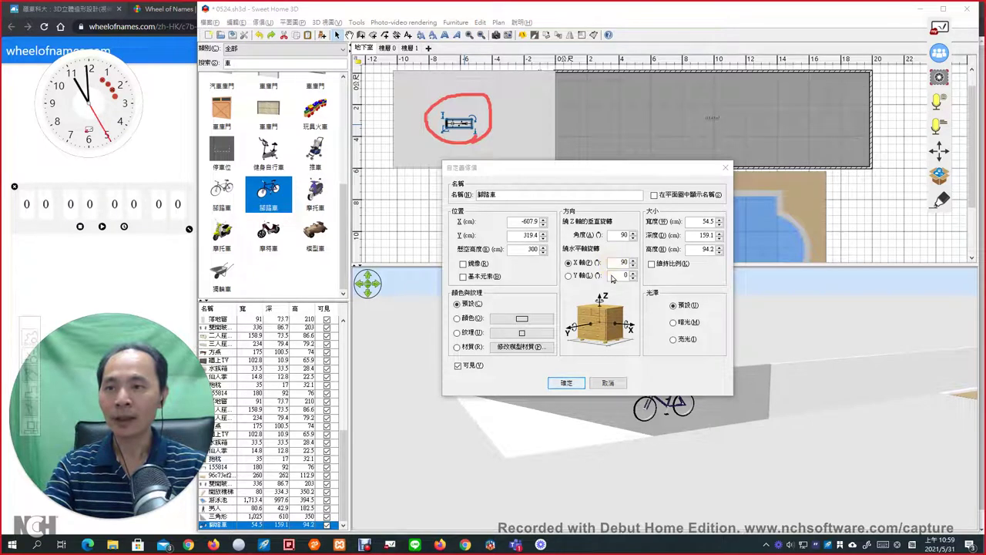
{"action": "left_click", "coordinate": [579, 384]}
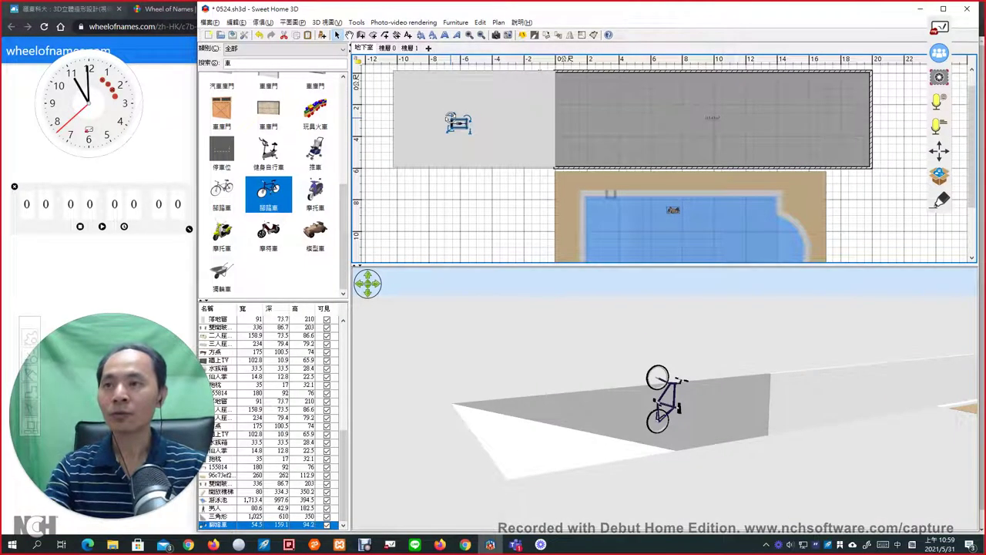
Reduce the bicycle's X-axis tilt to about 18.7° and move it along the ramp to about X -831.6, Y 309.7 cm
{"action": "left_click_drag", "start_coordinate": [450, 118], "coordinate": [429, 117]}
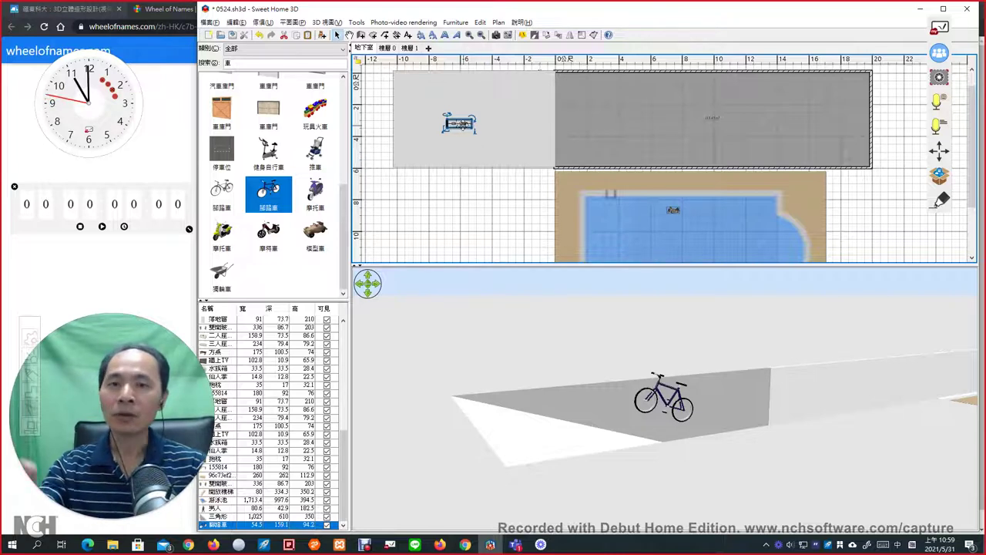
{"action": "left_click_drag", "start_coordinate": [459, 123], "coordinate": [426, 123]}
{"action": "double_click", "coordinate": [426, 124]}
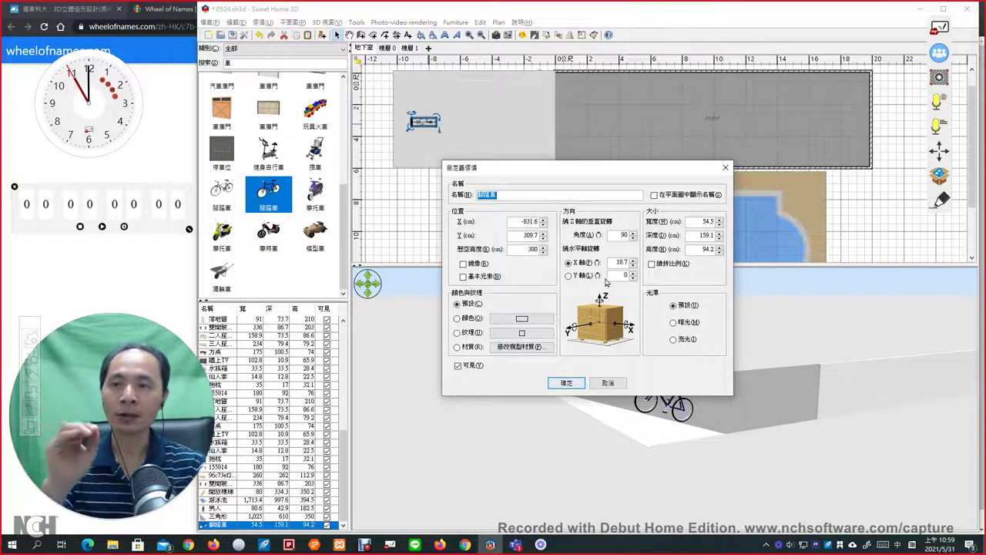
{"action": "left_click", "coordinate": [607, 382]}
{"action": "left_click_drag", "start_coordinate": [437, 129], "coordinate": [445, 132]}
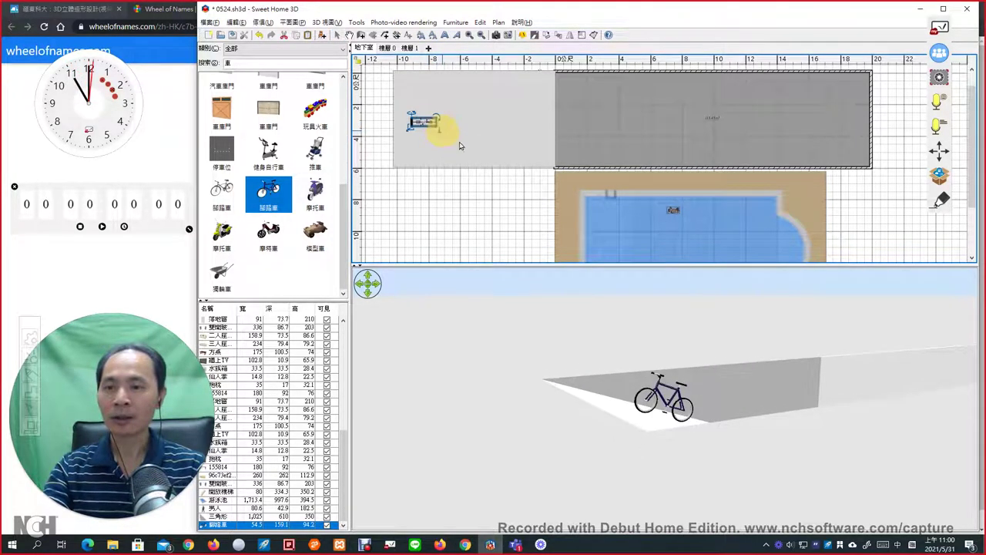
{"action": "mouse_move", "coordinate": [748, 422]}
{"action": "left_mouse_down"}
{"action": "mouse_move", "coordinate": [696, 440]}
{"action": "mouse_move", "coordinate": [647, 434]}
{"action": "mouse_move", "coordinate": [601, 405]}
{"action": "mouse_move", "coordinate": [596, 414]}
{"action": "mouse_move", "coordinate": [736, 420]}
{"action": "left_mouse_up"}
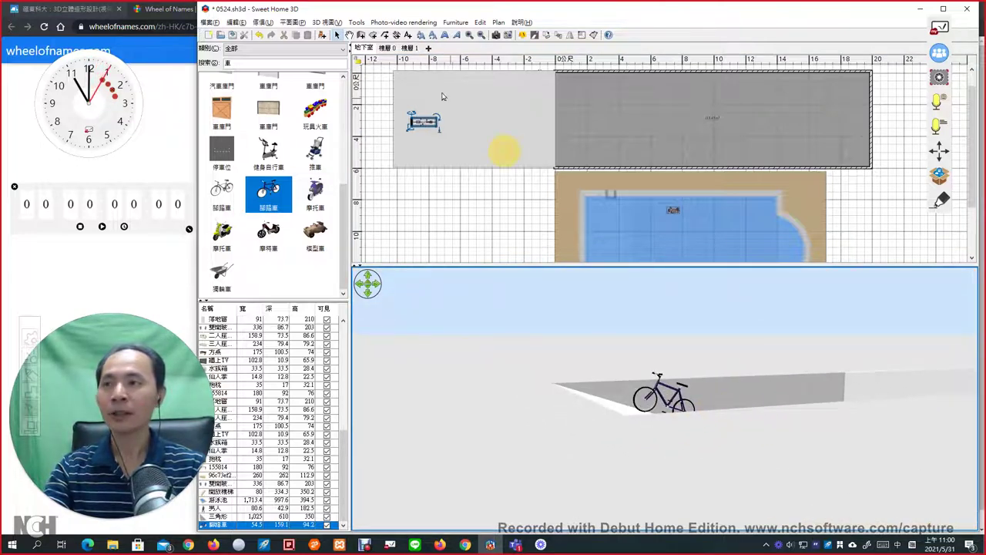
Show level 樓層 0, examine the pool, garden and whole house in 3D, and return to the 地下室 level
{"action": "left_click", "coordinate": [386, 48]}
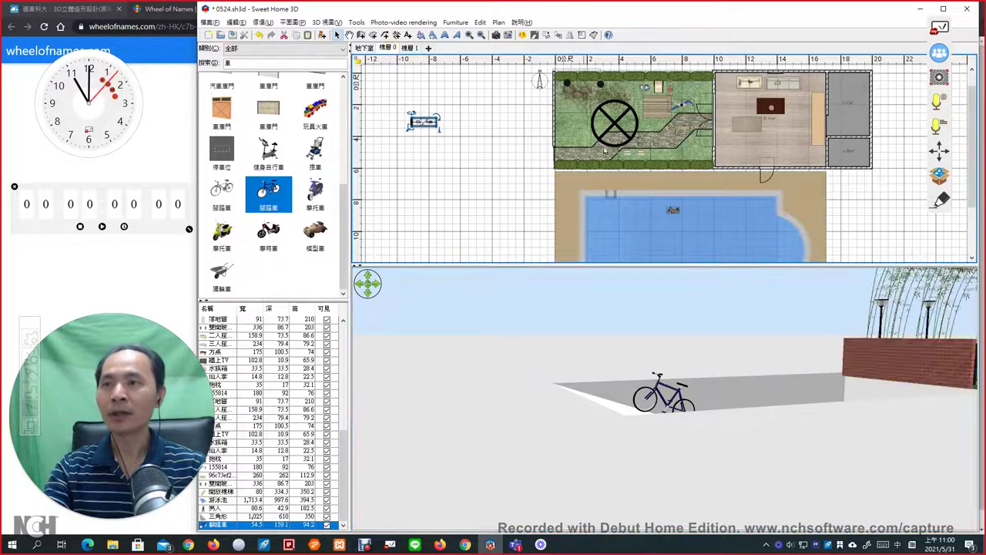
{"action": "left_click", "coordinate": [772, 192]}
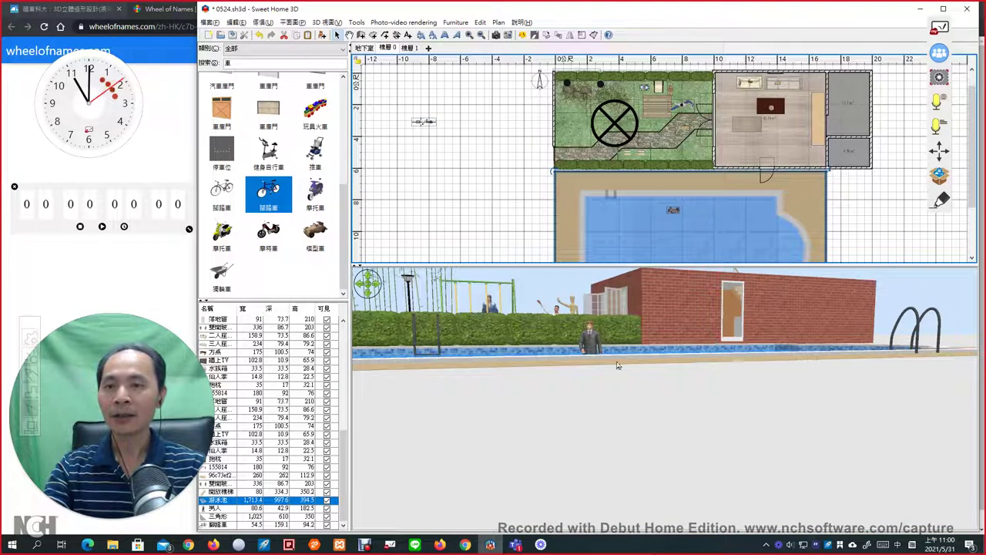
{"action": "left_click", "coordinate": [620, 422]}
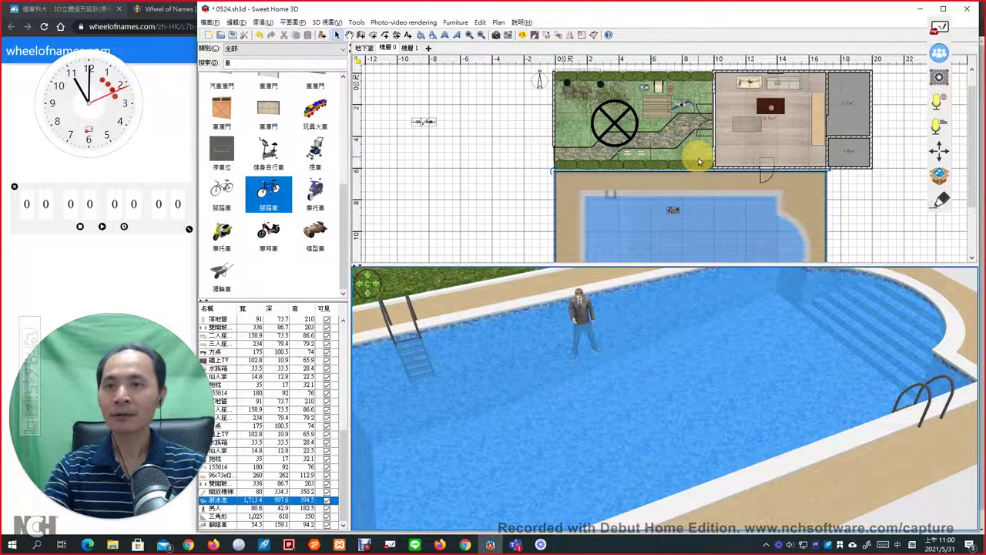
{"action": "left_click", "coordinate": [698, 161]}
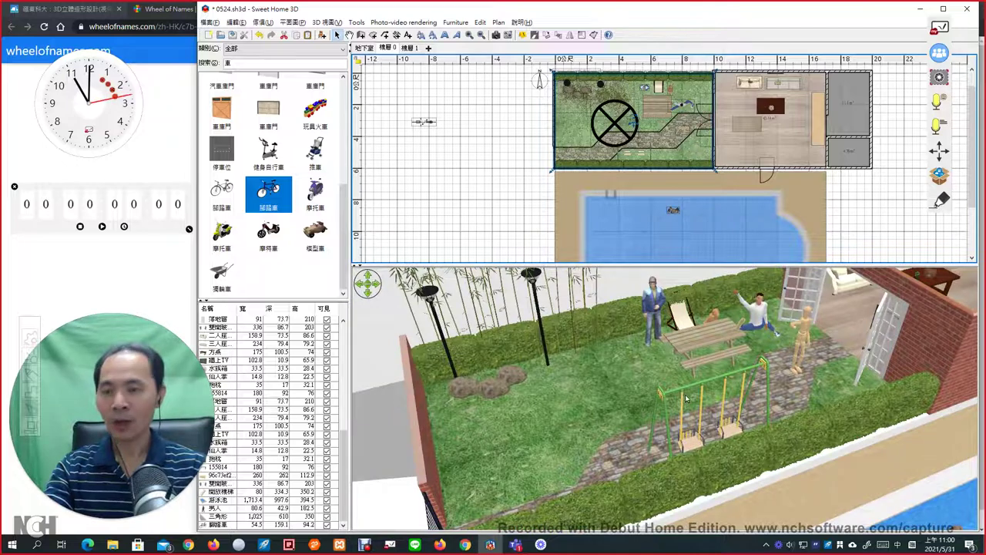
{"action": "scroll", "coordinate": [678, 383], "scroll_direction": "down", "scroll_amount": 6}
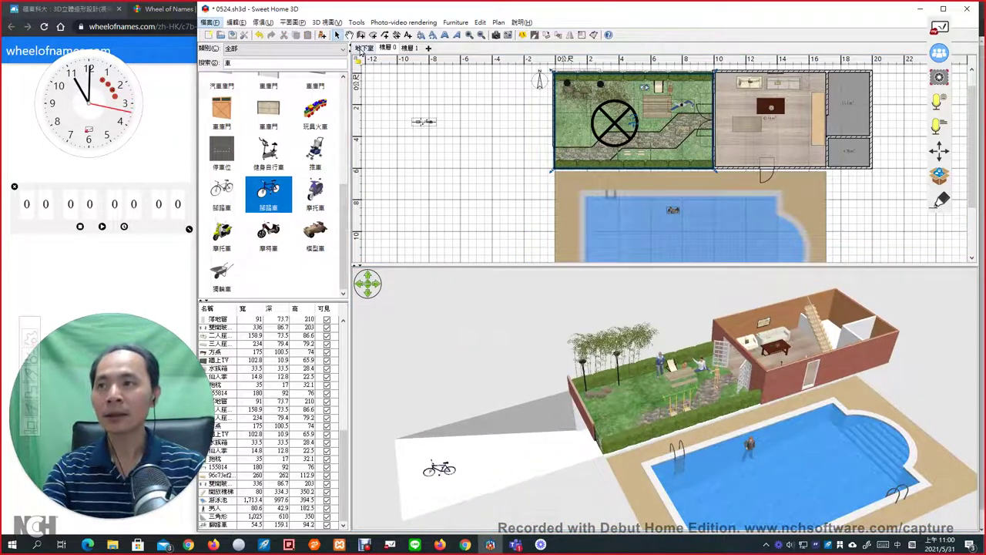
{"action": "left_click", "coordinate": [360, 48]}
{"action": "left_click", "coordinate": [369, 48]}
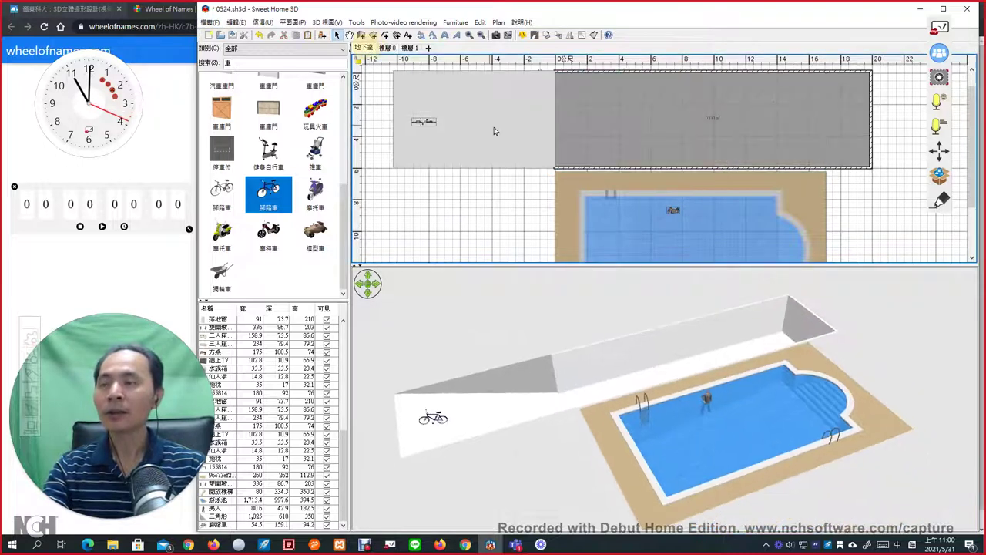
Open the texture selection for the triangular ramp (三角形) and search the available textures for 瀝
{"action": "left_click", "coordinate": [496, 129]}
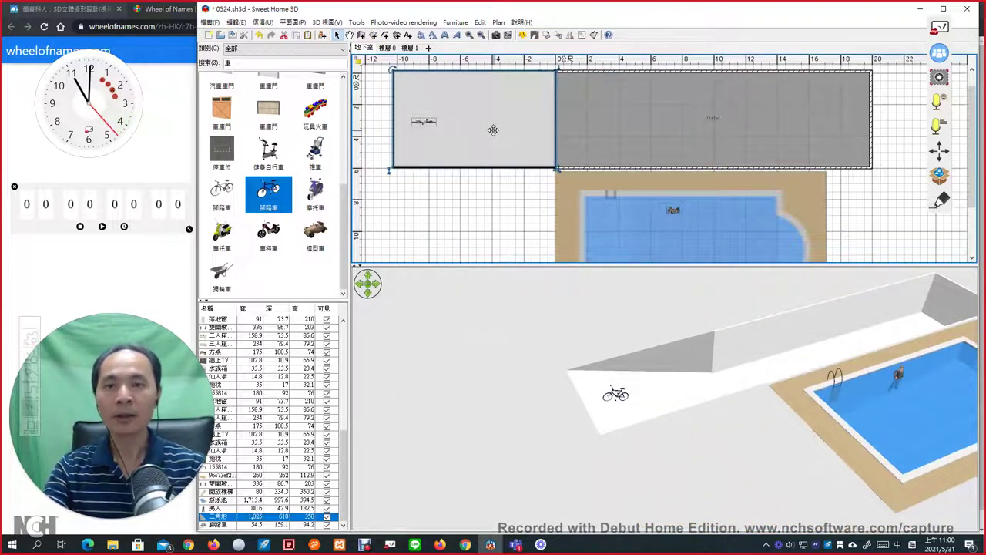
{"action": "double_click", "coordinate": [493, 129]}
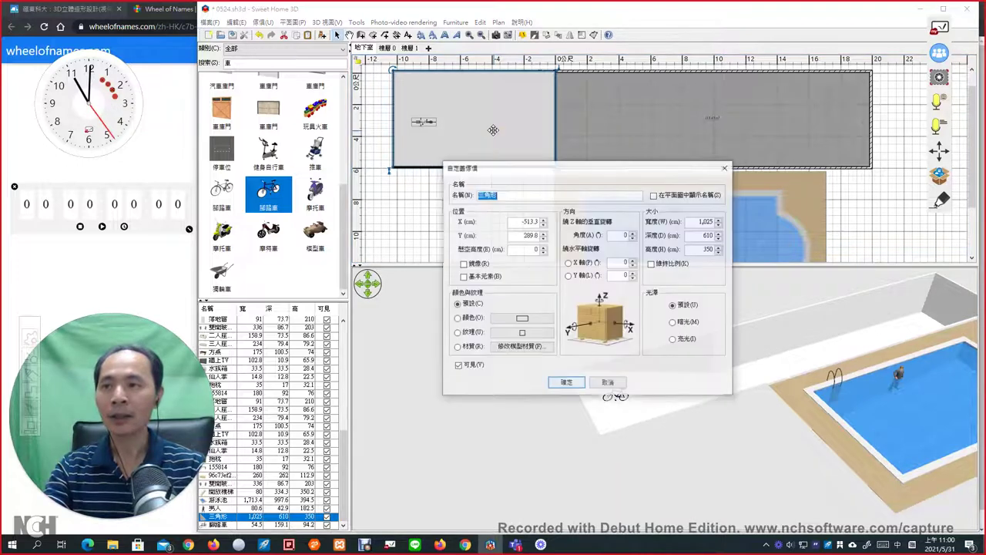
{"action": "left_click", "coordinate": [529, 337]}
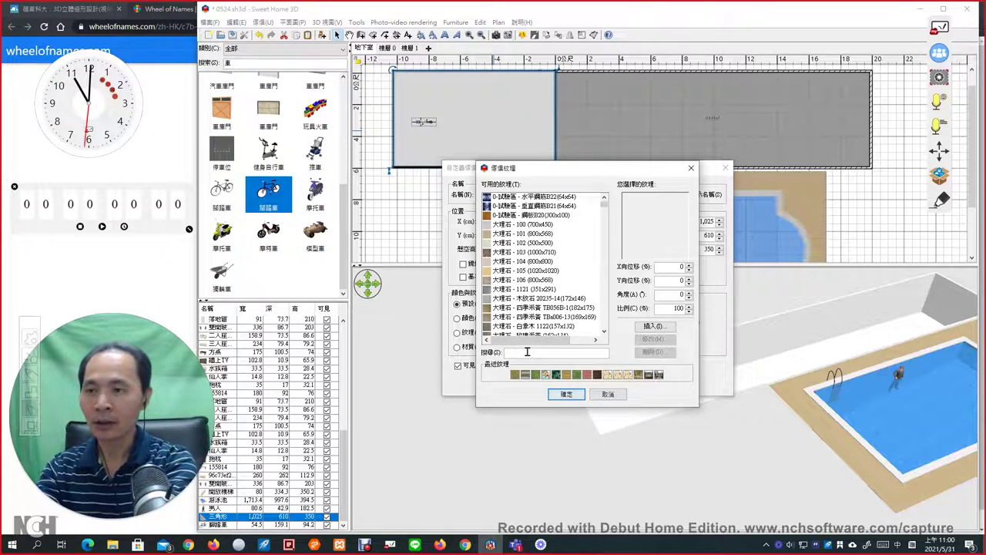
{"action": "type", "text": "柏"}
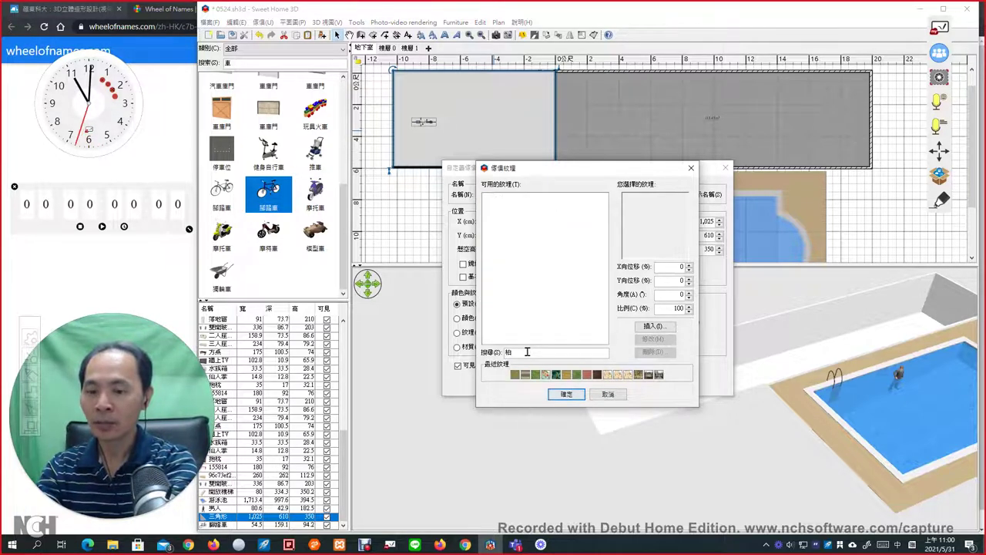
{"action": "key", "text": "BackSpace"}
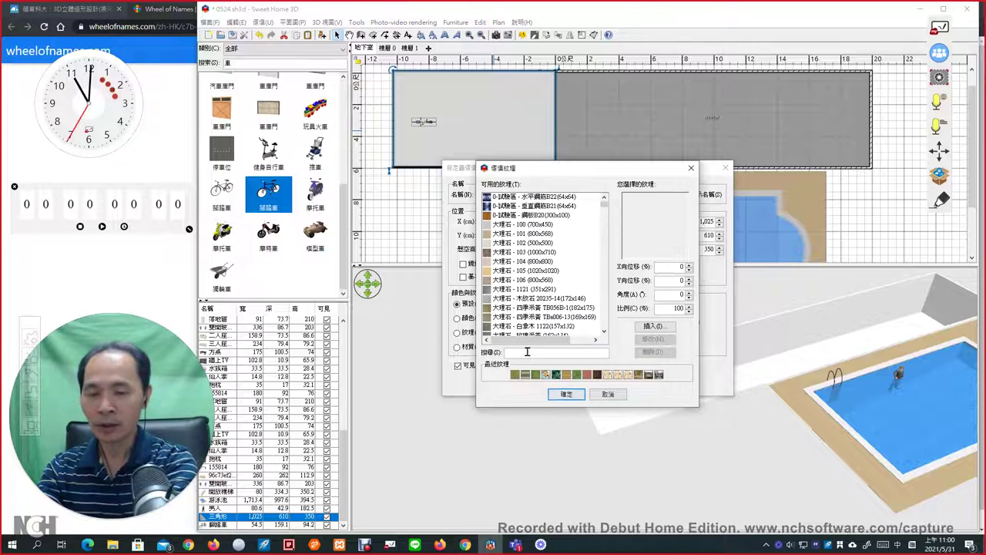
{"action": "type", "text": "wl"}
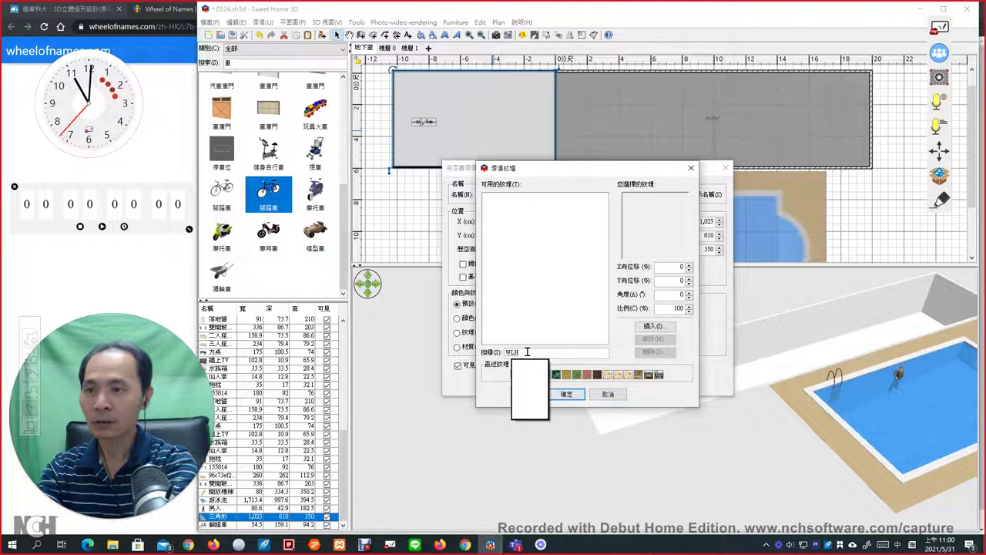
{"action": "key", "text": "space"}
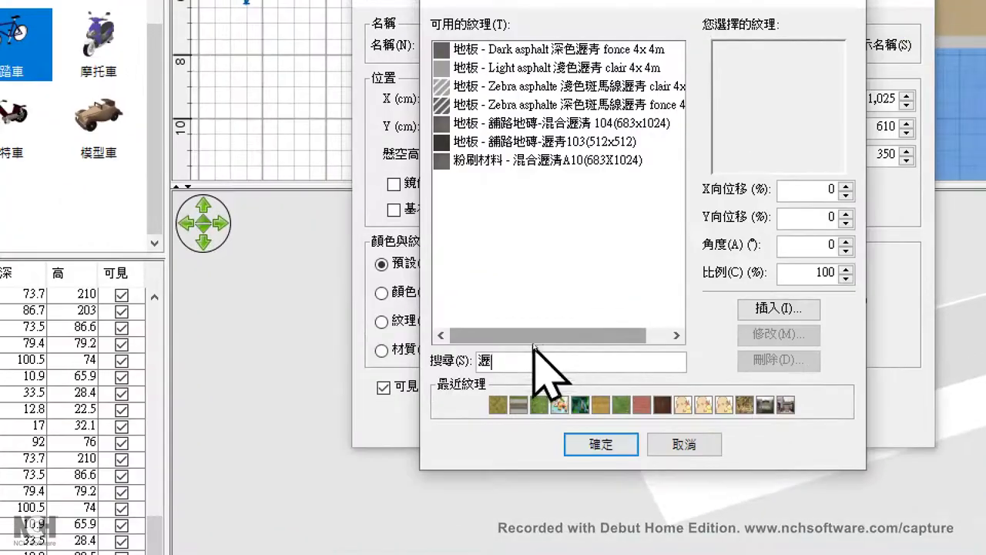
Compare the asphalt textures, apply 鋪路地磚-瀝青103(512x512) to the triangular ramp and check it in 3D
{"action": "left_click", "coordinate": [510, 143]}
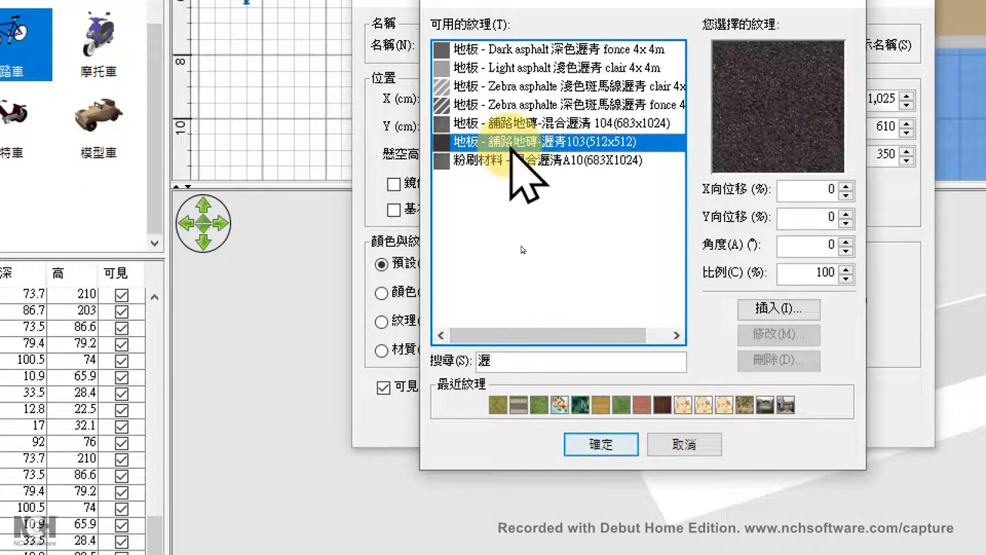
{"action": "left_click", "coordinate": [514, 125]}
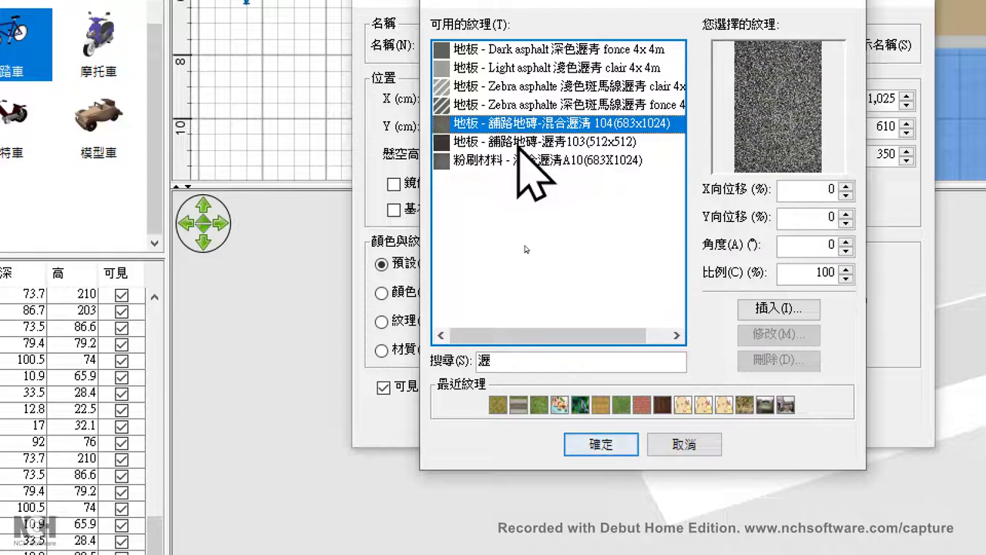
{"action": "left_click", "coordinate": [518, 143]}
{"action": "left_click", "coordinate": [531, 77]}
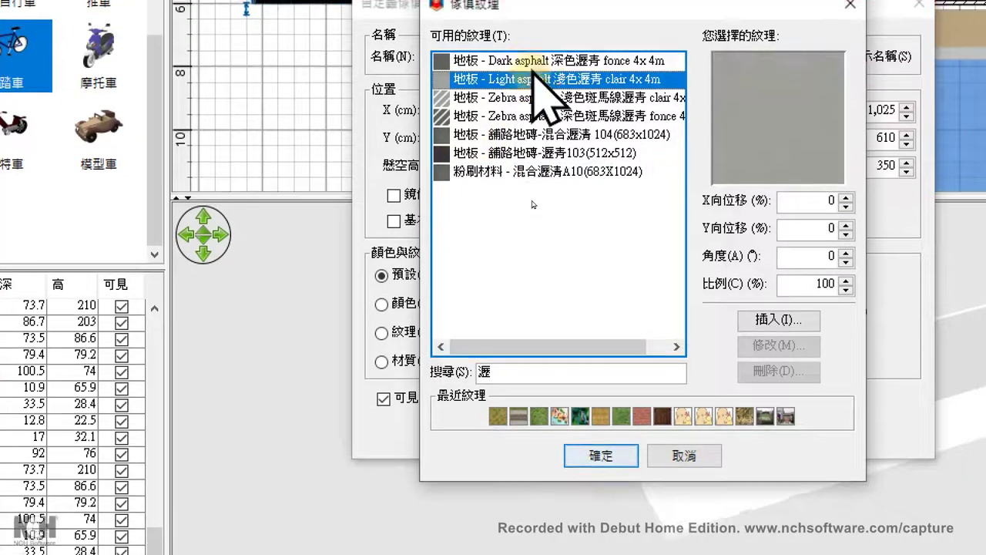
{"action": "left_click", "coordinate": [531, 62]}
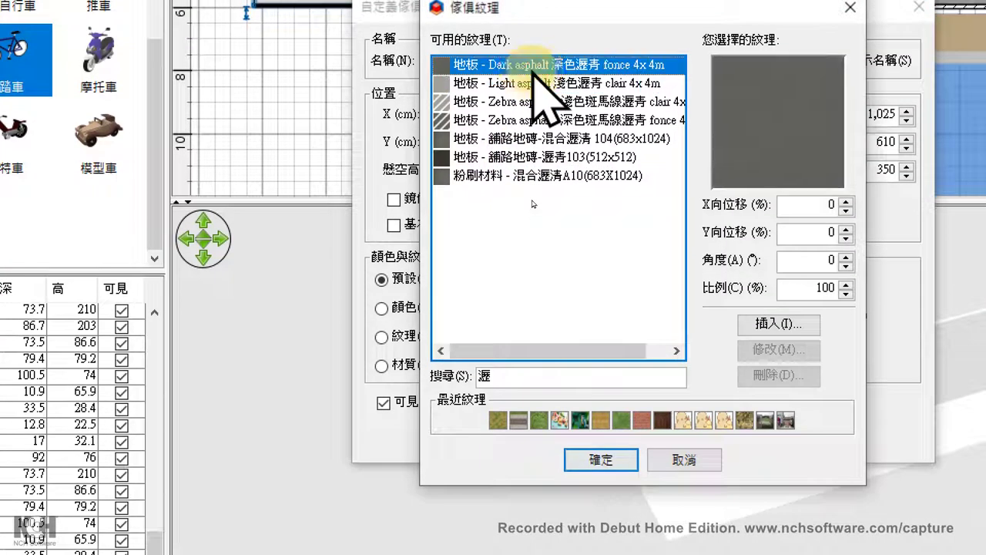
{"action": "left_click", "coordinate": [525, 156]}
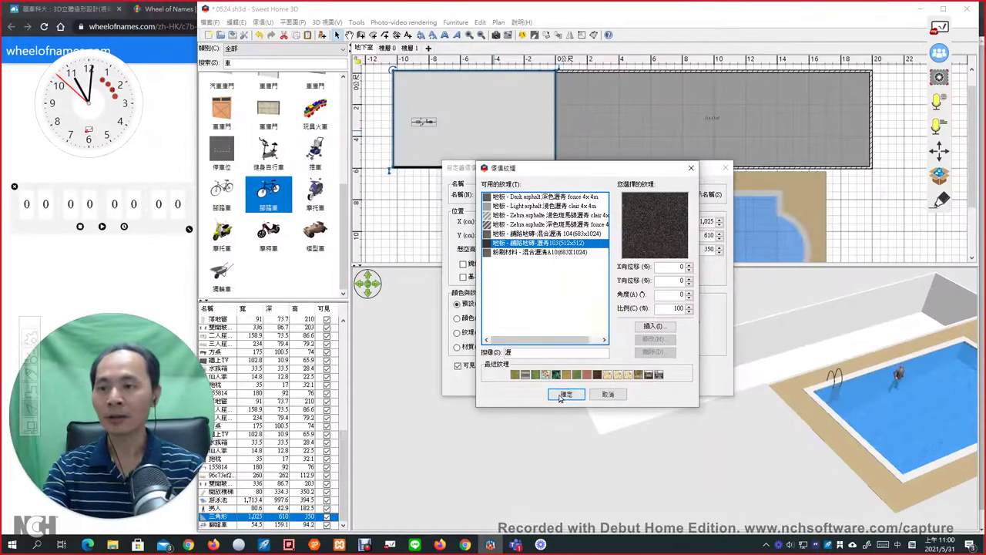
{"action": "left_click", "coordinate": [565, 395]}
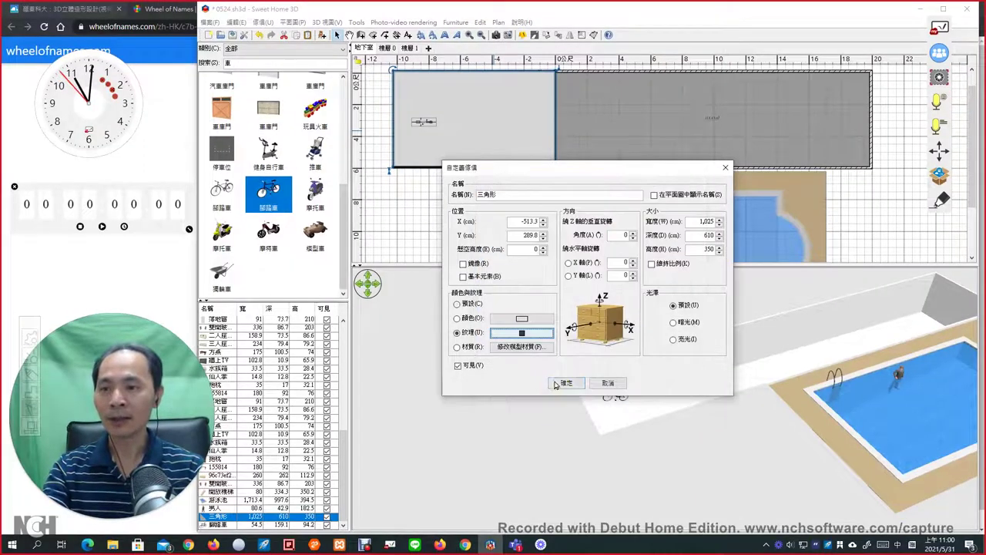
{"action": "left_click", "coordinate": [566, 382]}
{"action": "left_click_drag", "start_coordinate": [665, 444], "coordinate": [636, 429]}
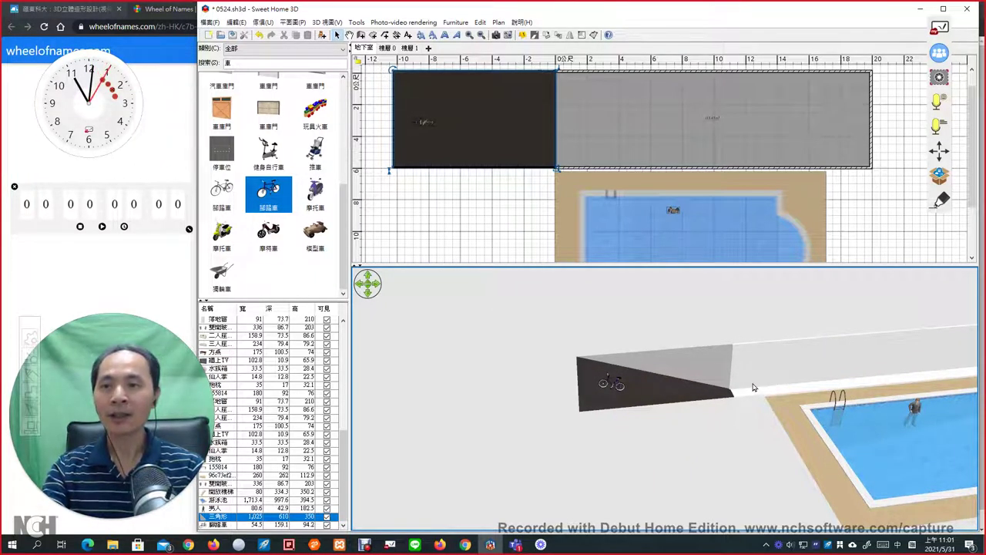
Examine the basement room and pool in 3D, and open the 樓層 1 level settings to examine the level elevations
{"action": "left_click", "coordinate": [602, 142]}
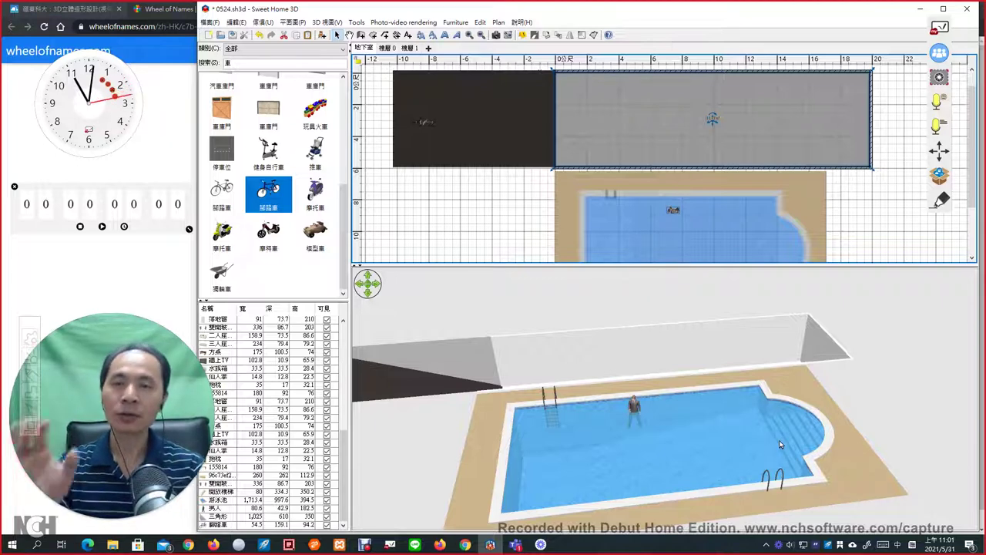
{"action": "mouse_move", "coordinate": [779, 439]}
{"action": "left_mouse_down"}
{"action": "mouse_move", "coordinate": [775, 379]}
{"action": "mouse_move", "coordinate": [805, 387]}
{"action": "mouse_move", "coordinate": [791, 439]}
{"action": "left_mouse_up"}
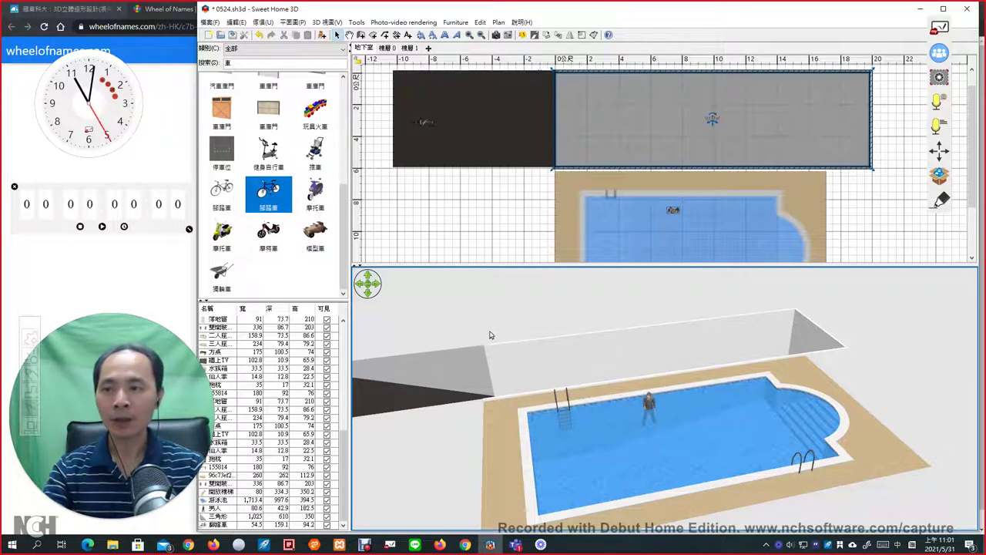
{"action": "double_click", "coordinate": [408, 48]}
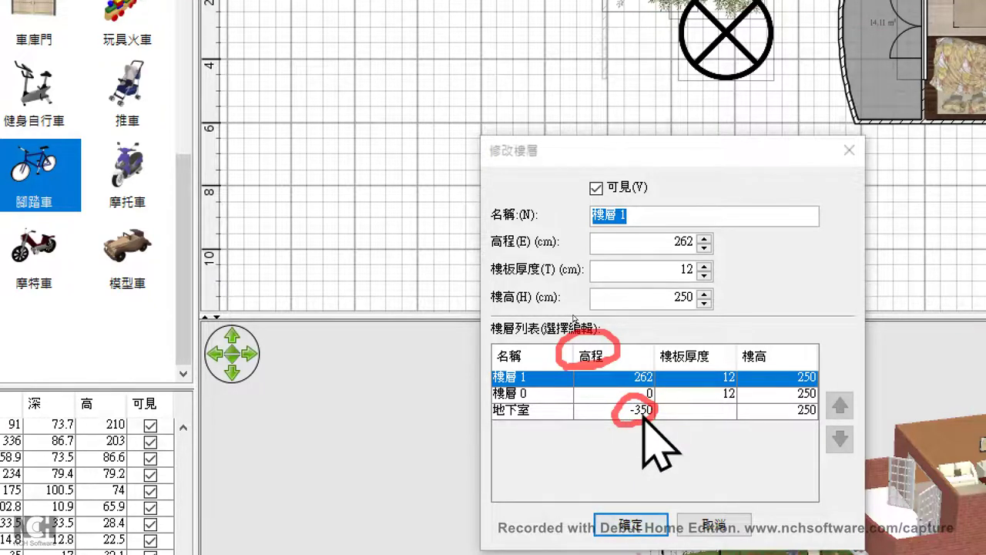
{"action": "mouse_move", "coordinate": [583, 418]}
{"action": "left_mouse_down"}
{"action": "mouse_move", "coordinate": [583, 448]}
{"action": "mouse_move", "coordinate": [596, 443]}
{"action": "left_mouse_up"}
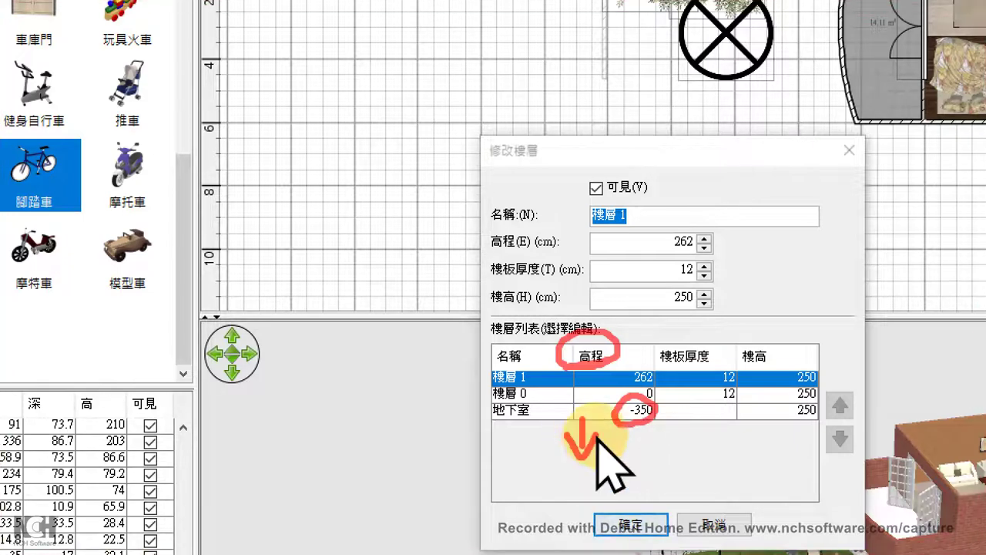